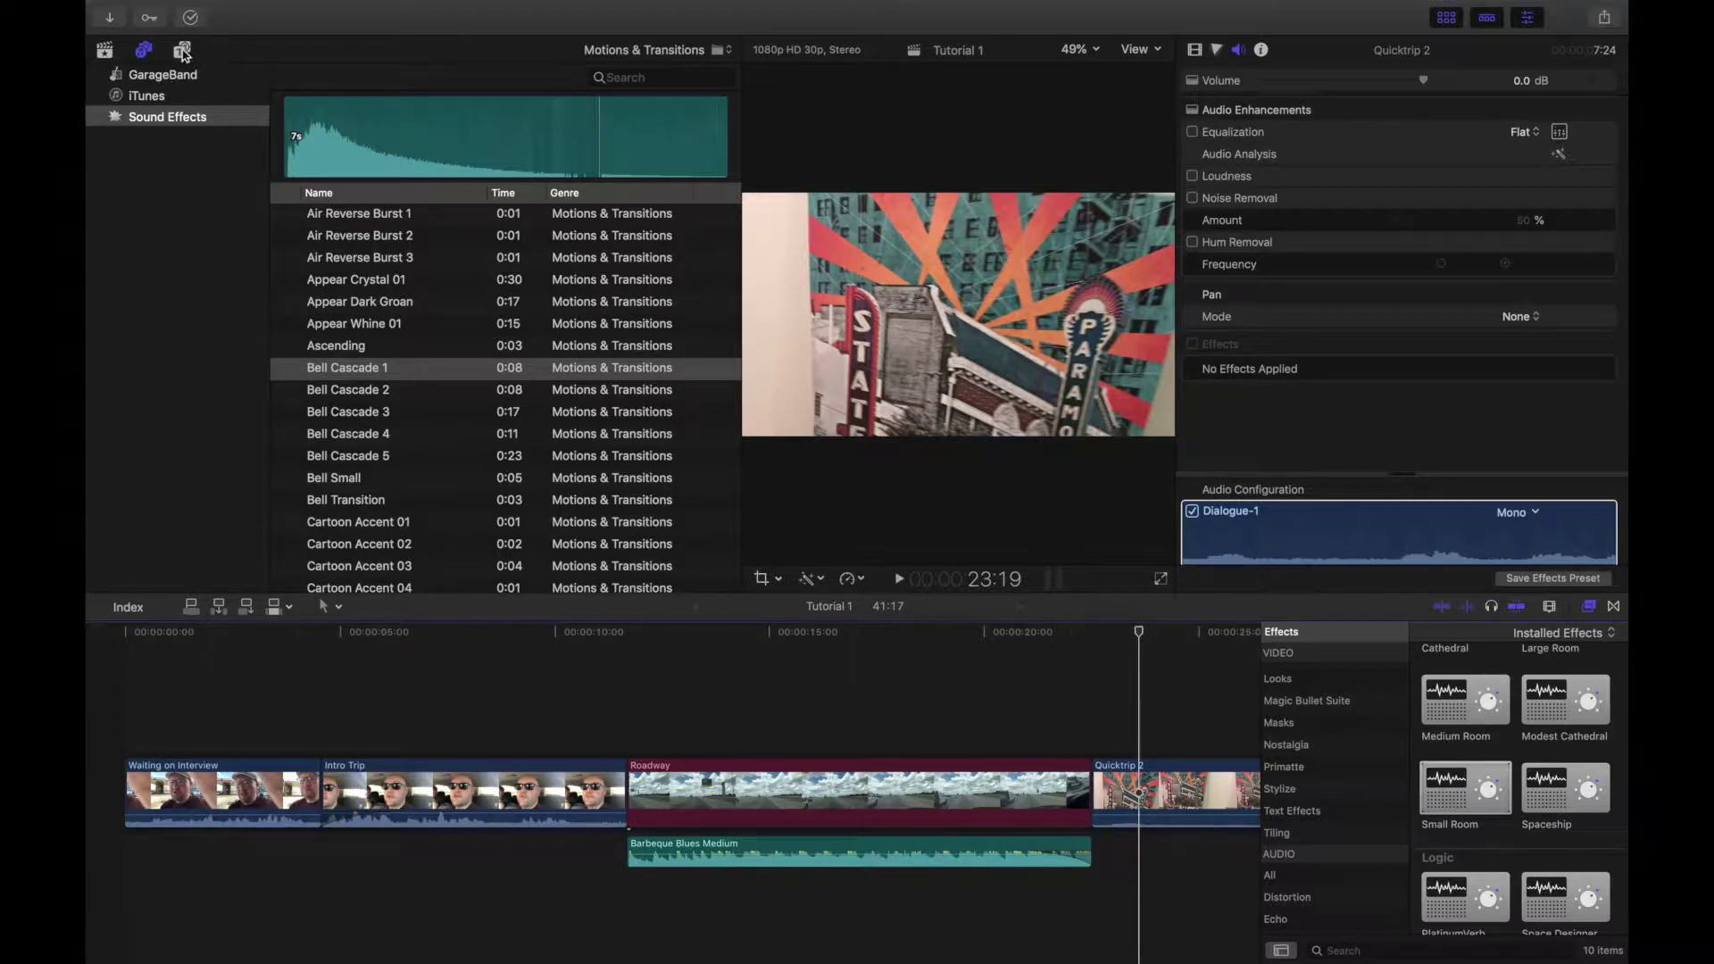
Open the Titles and Generators library, expand Titles and show the 3D titles.
left_click(182, 51)
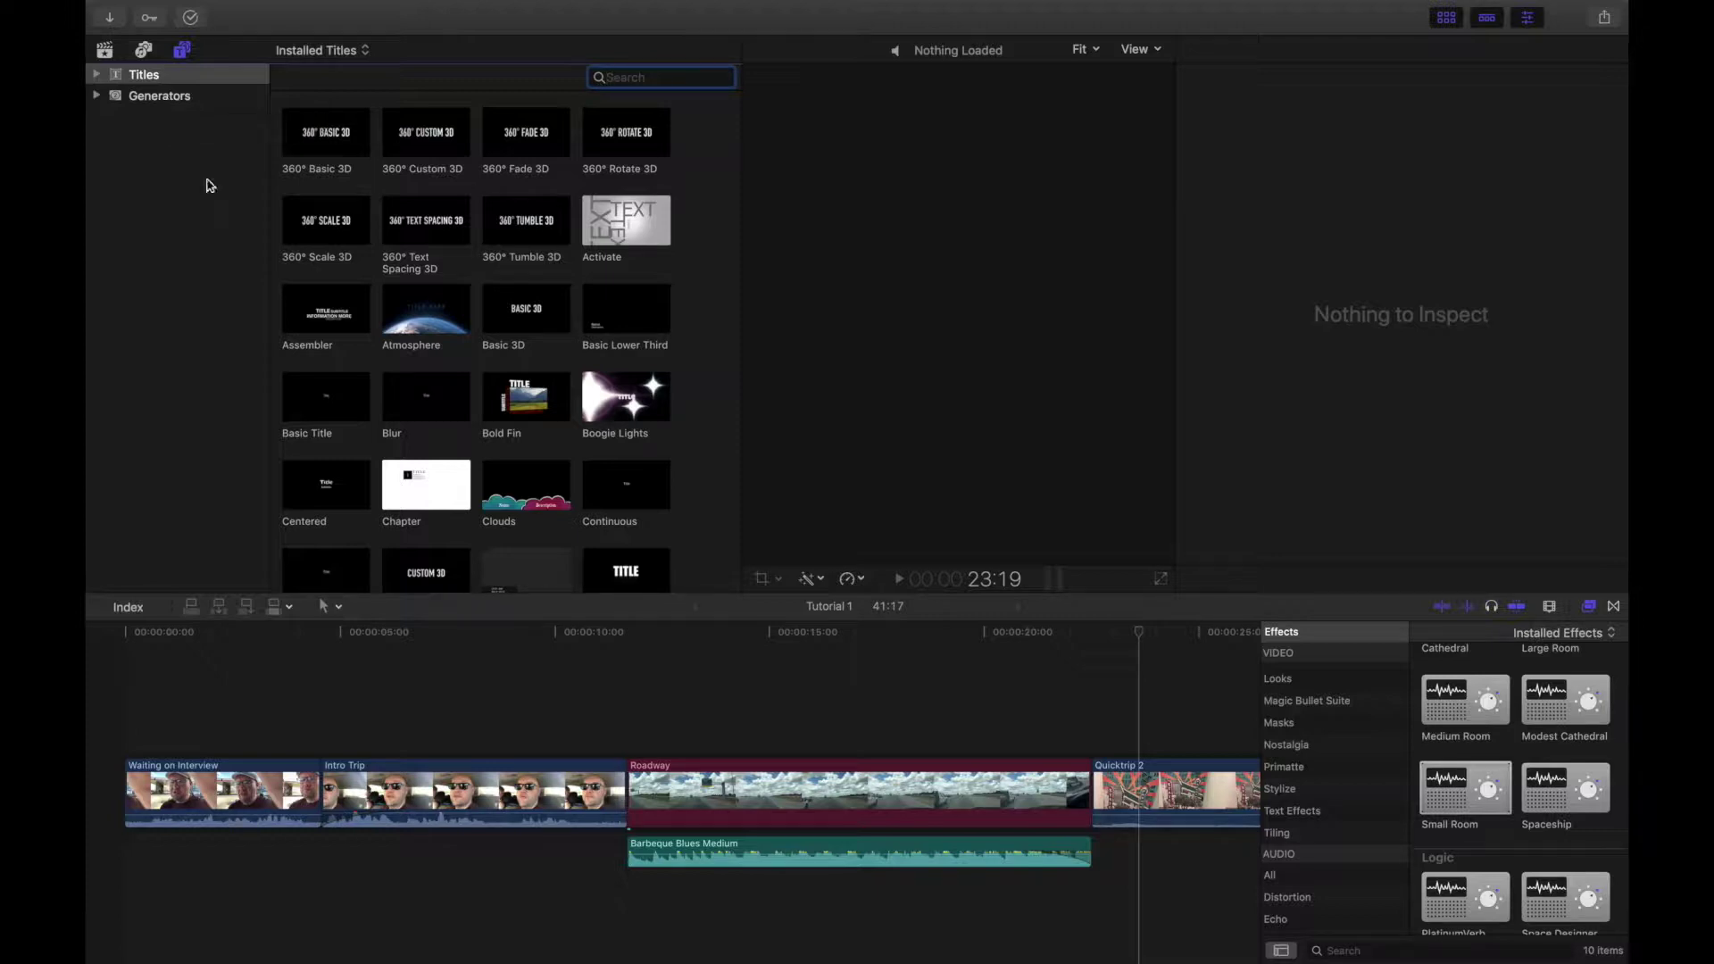
left_click(98, 76)
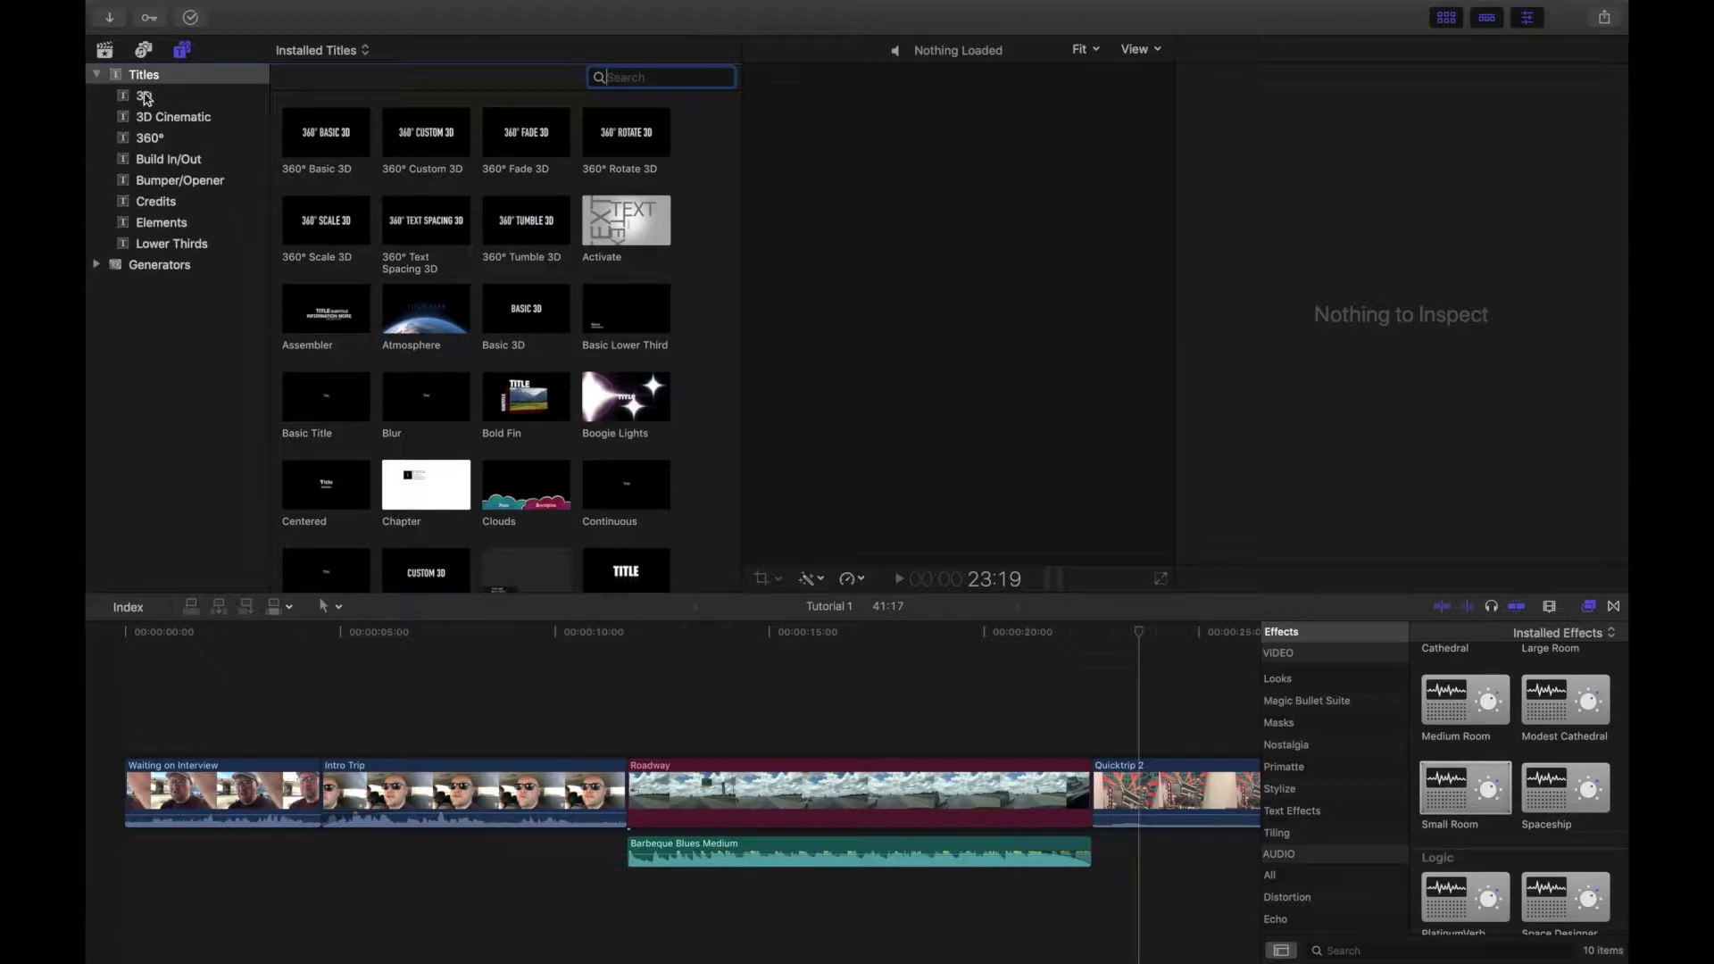
left_click(161, 102)
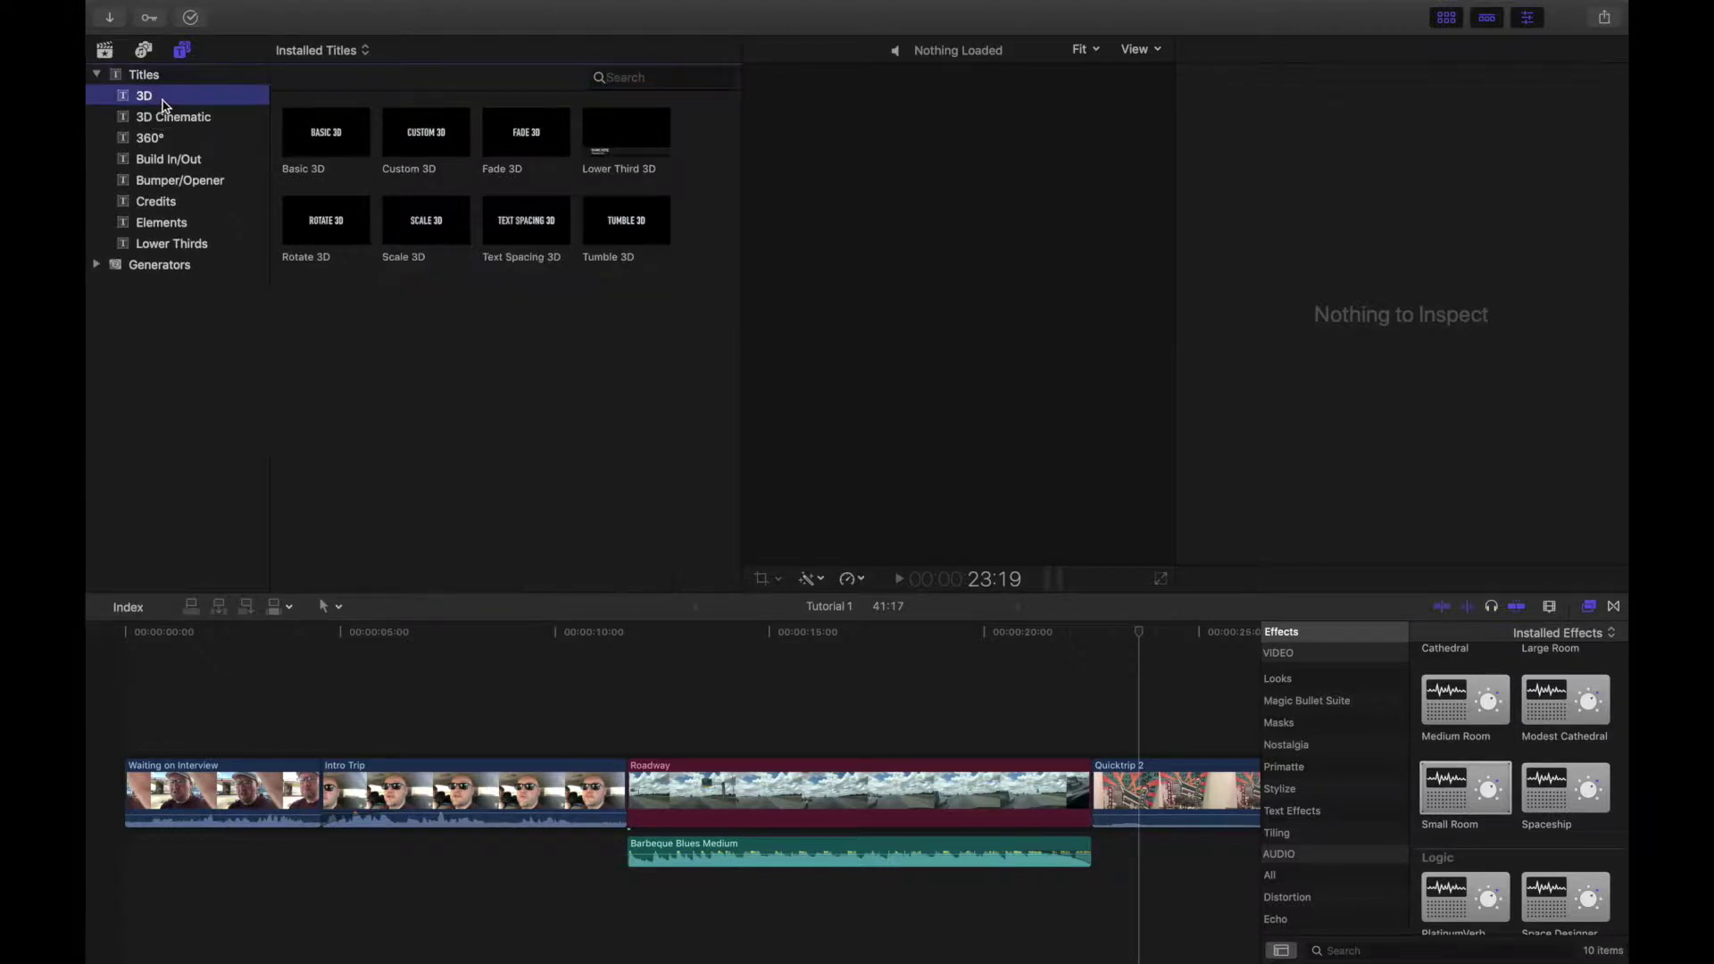
Browse the Bumper/Opener, Credits, Elements and Lower Thirds titles, settling on Build In/Out.
left_click(193, 162)
left_click(183, 180)
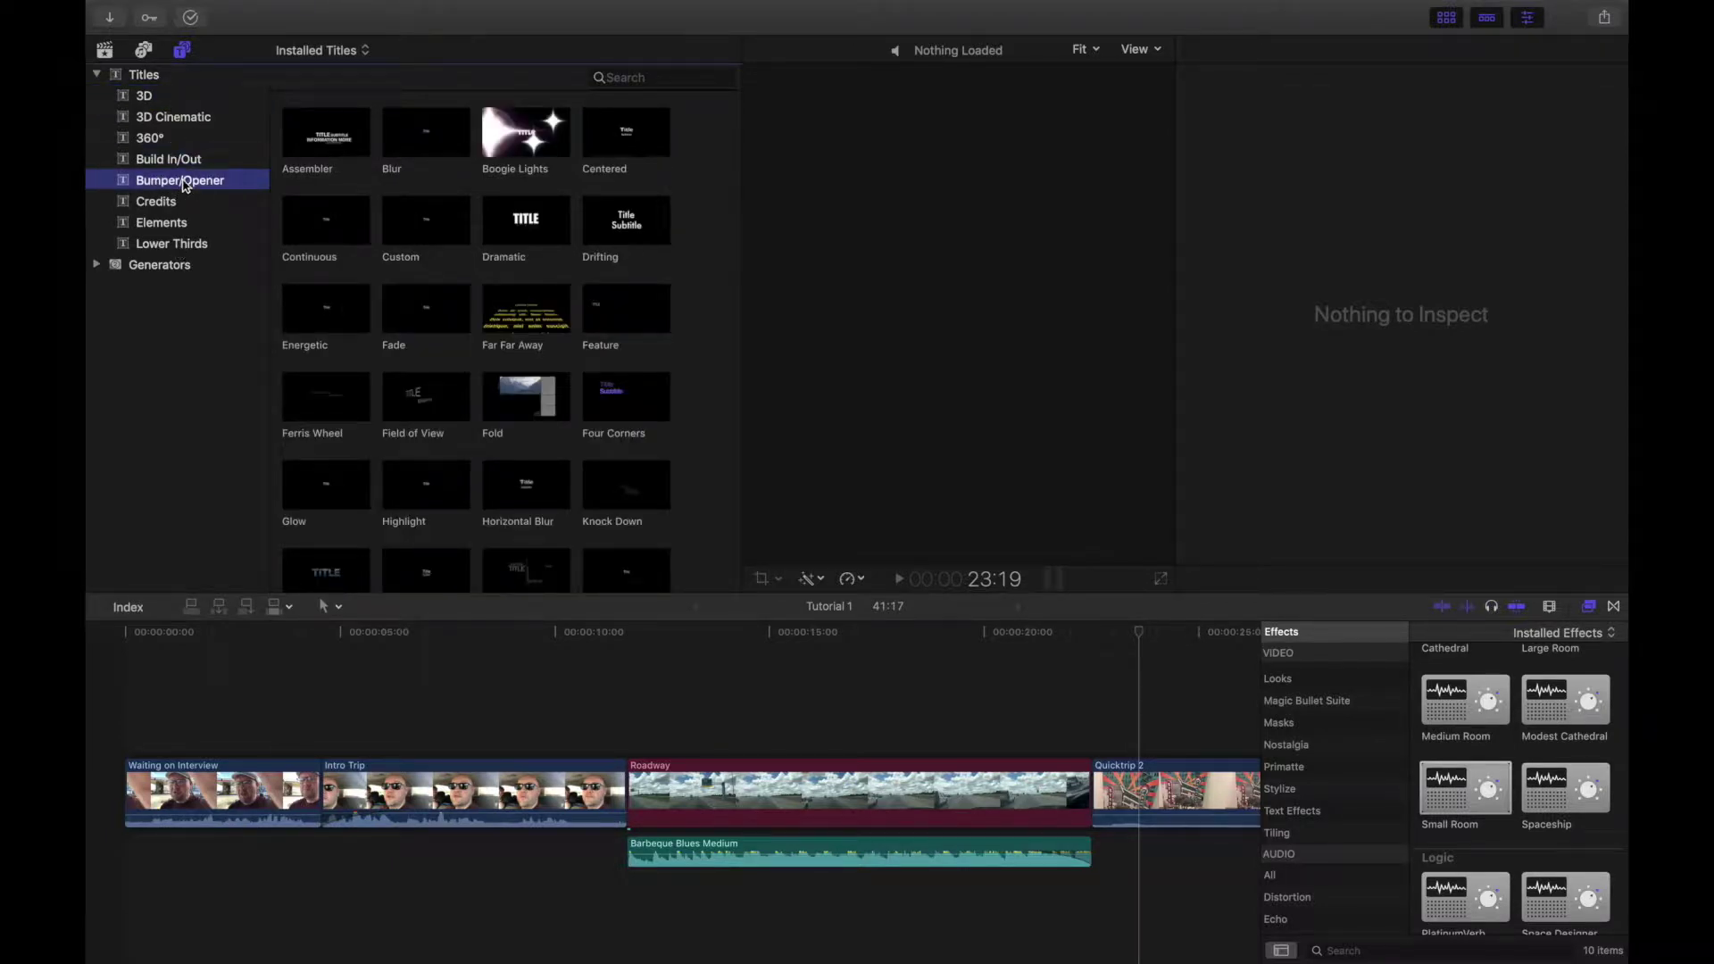
left_click(186, 203)
left_click(185, 227)
left_click(186, 241)
left_click(182, 180)
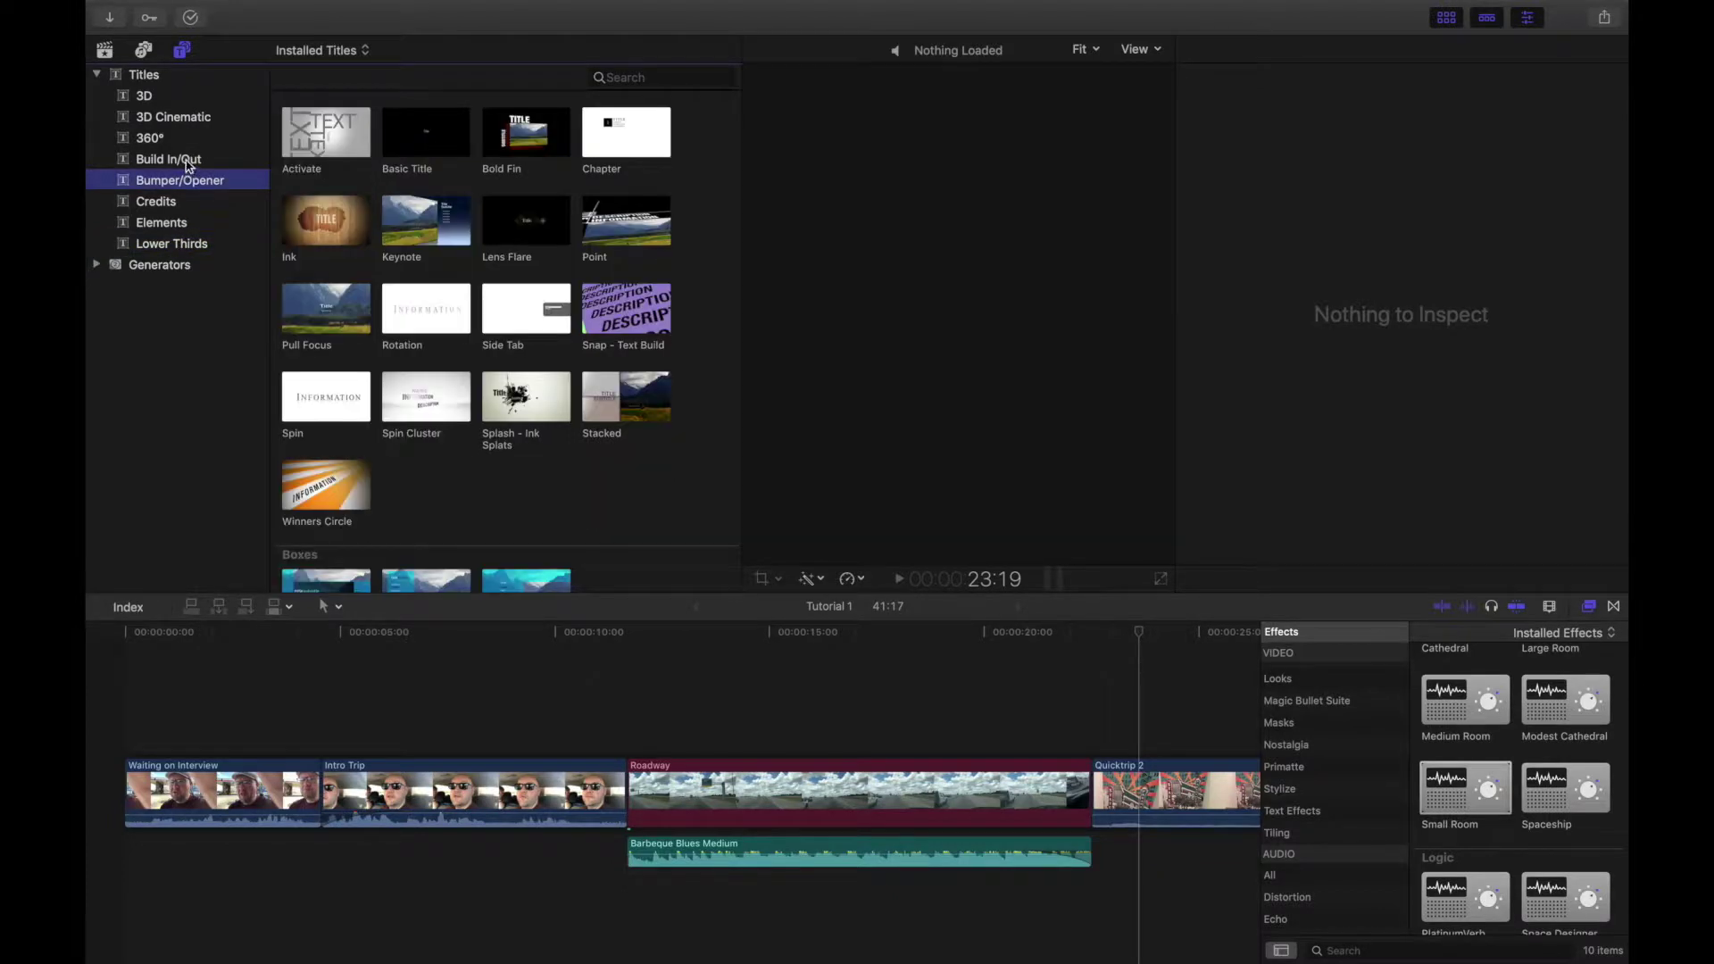
left_click(188, 163)
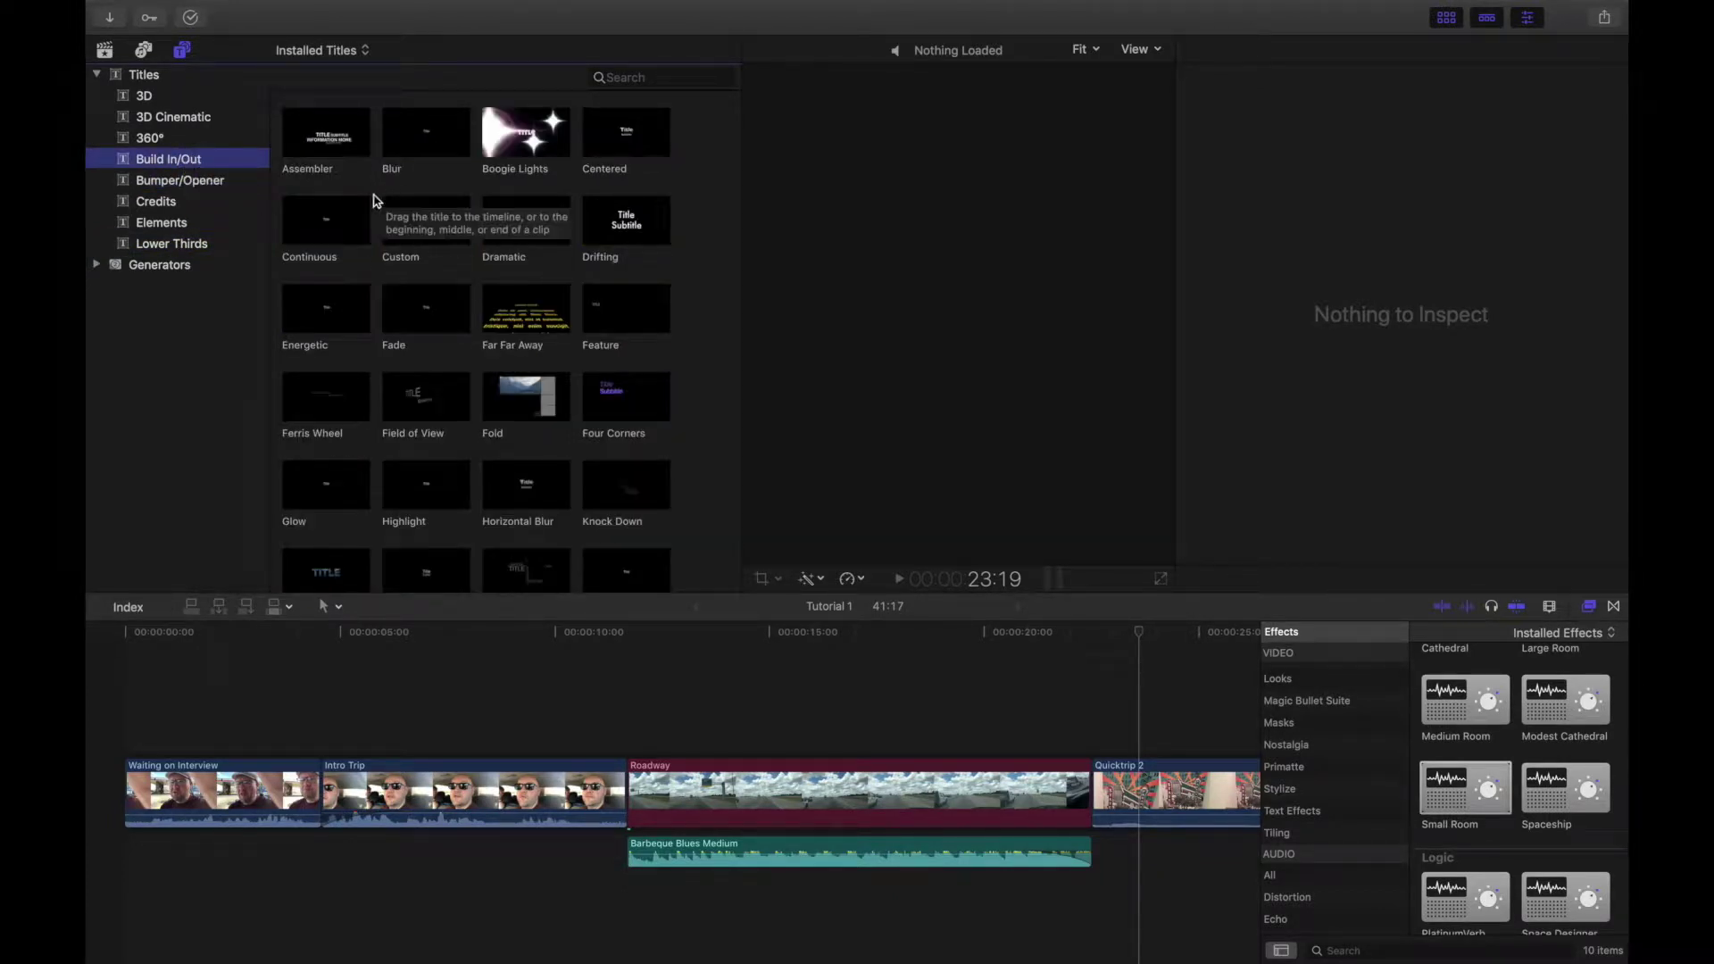
scroll(540, 375, "down", 5)
scroll(540, 379, "up", 5)
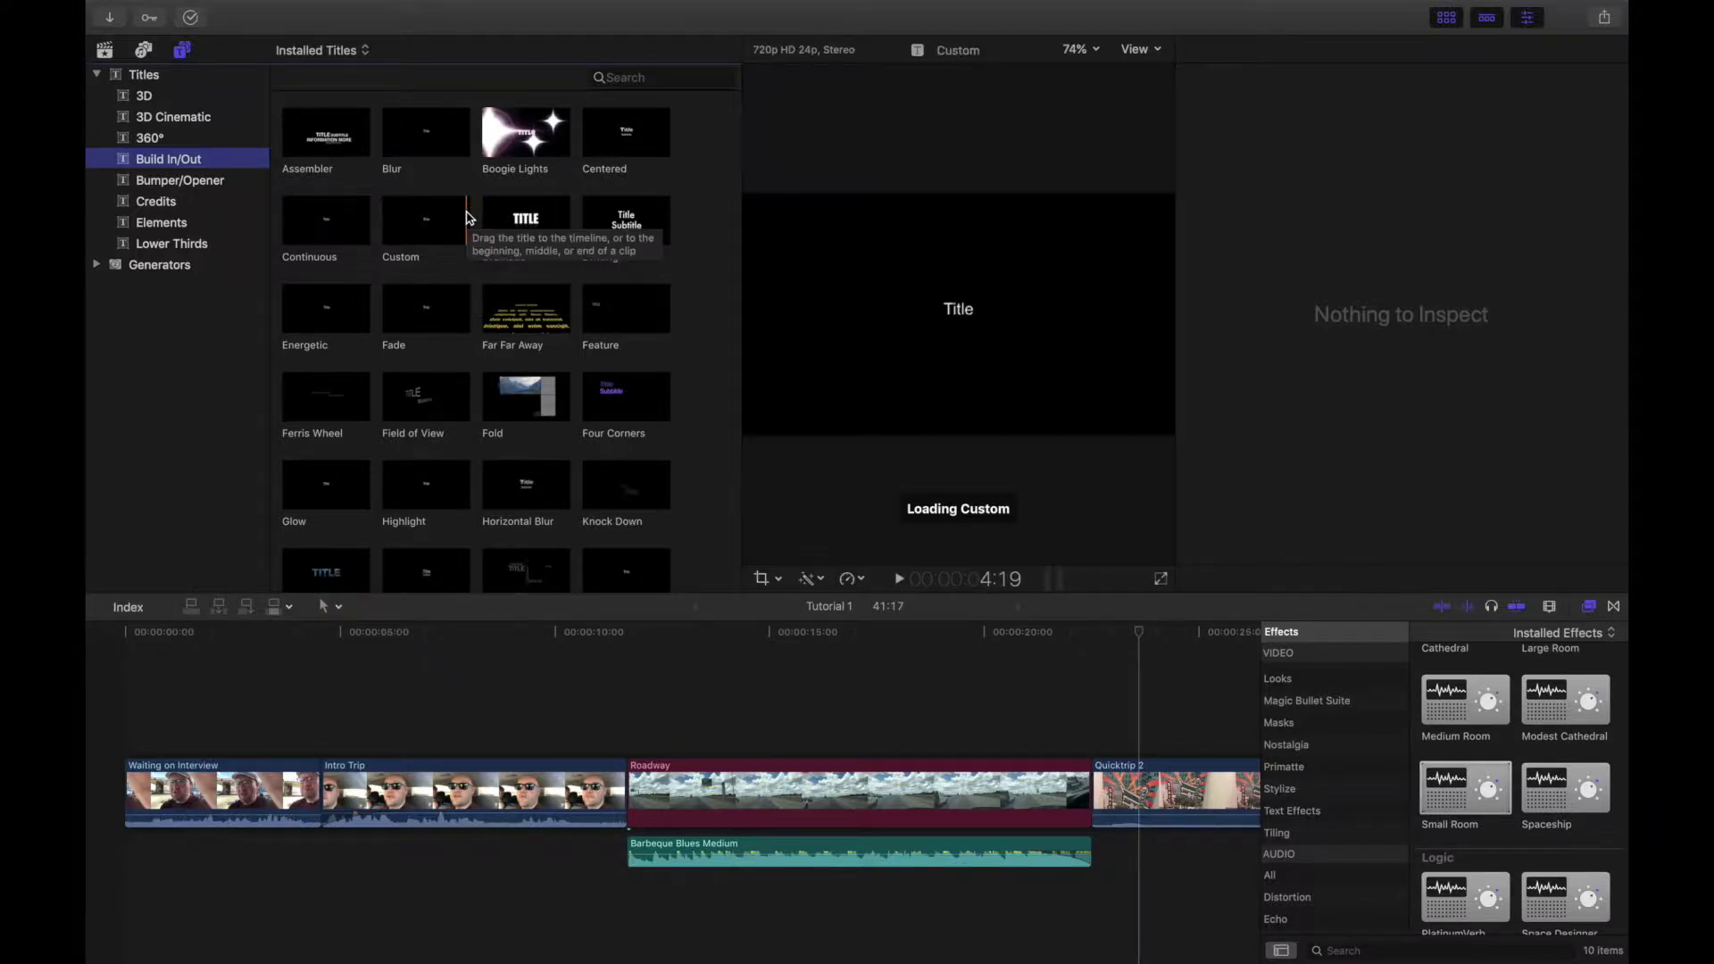
Place the Custom title at the timeline start, connected above the Waiting on Interview clip.
left_click_drag(447, 219, 115, 775)
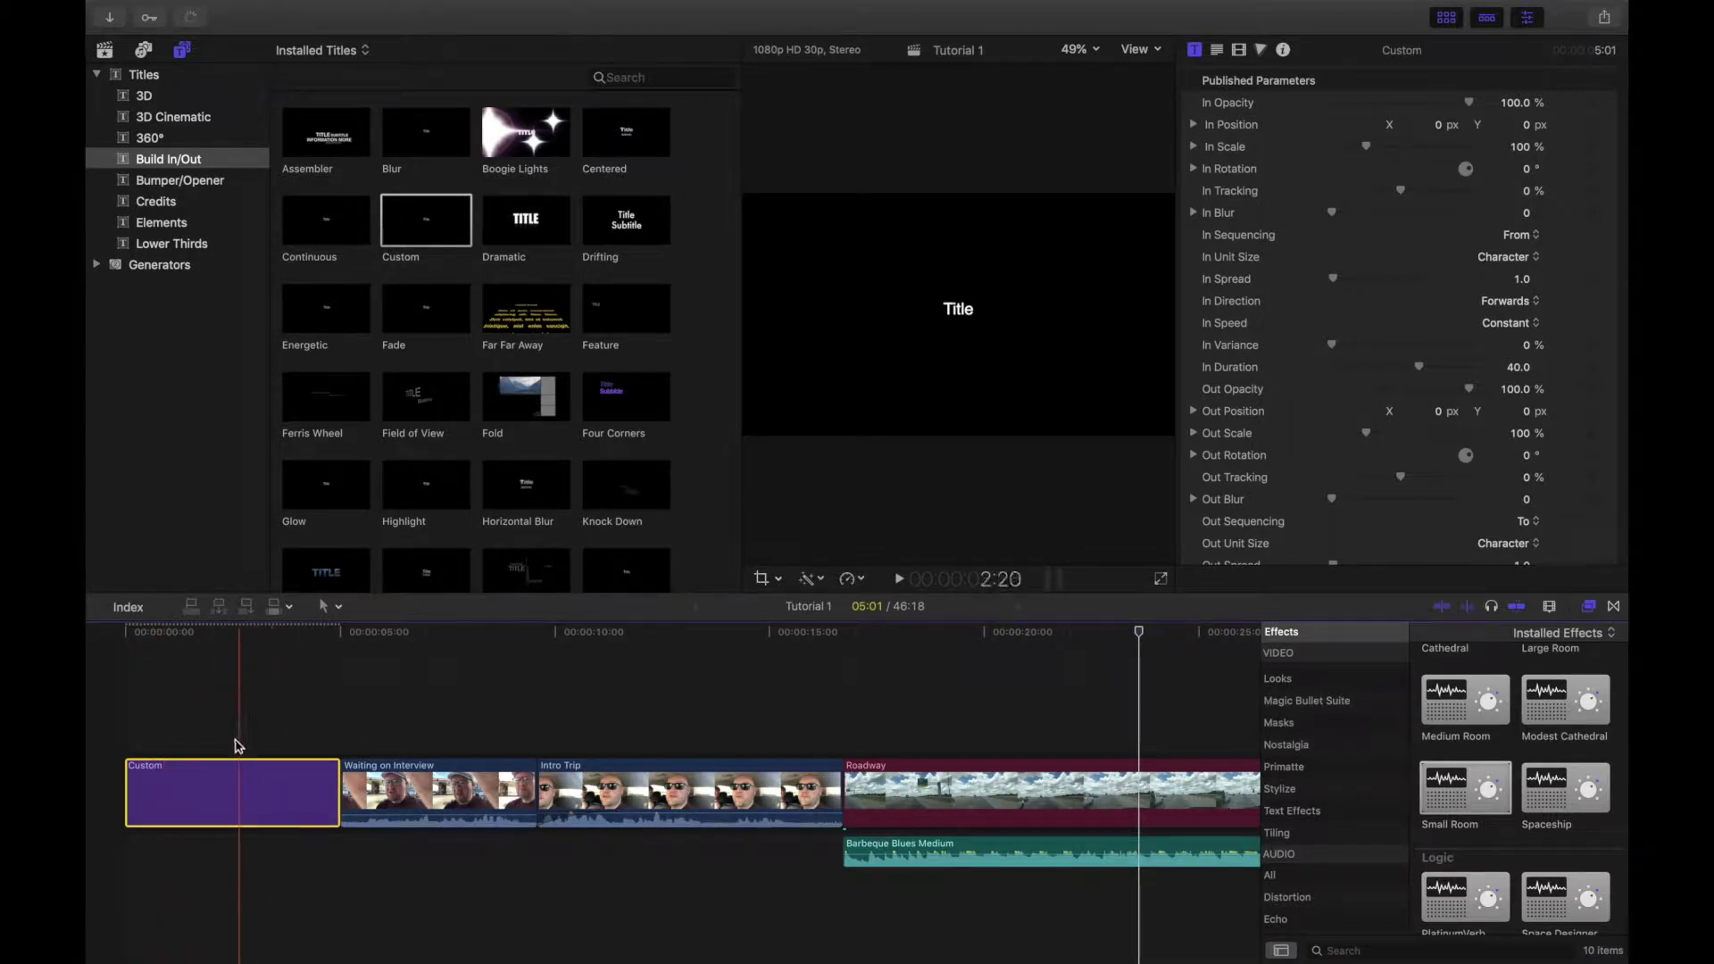
left_click(219, 782)
left_click_drag(220, 782, 223, 744)
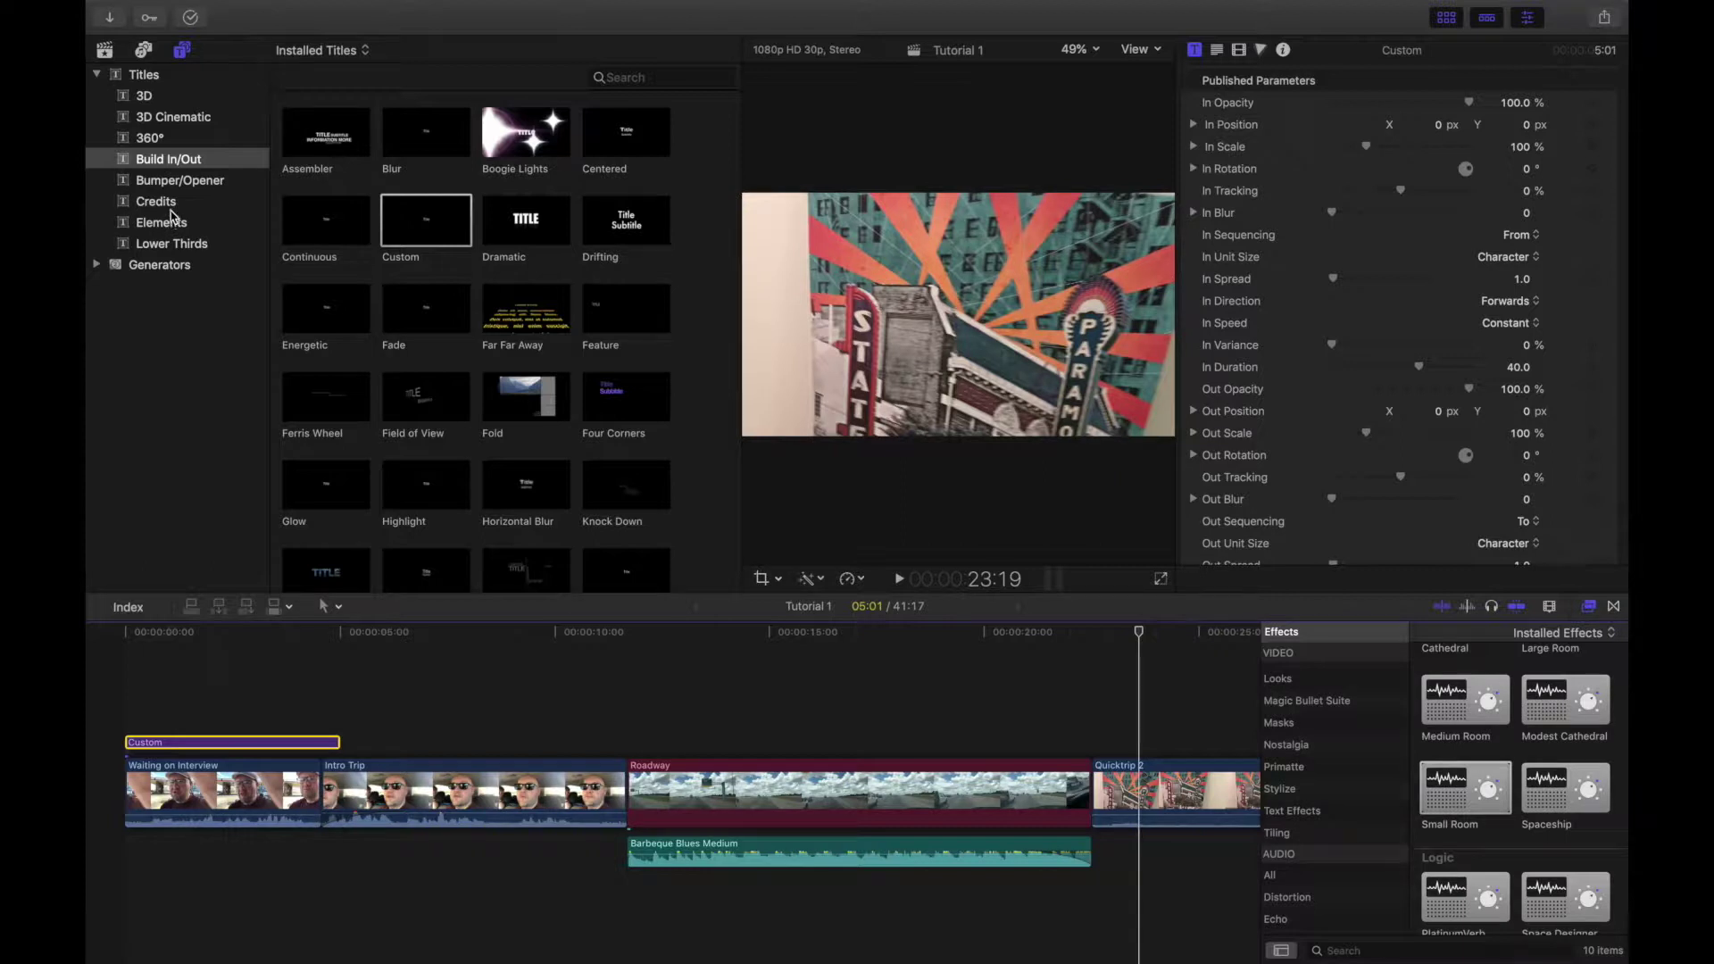
Add the Bumper/Opener Ink title above the storyline and play its animation.
left_click(180, 181)
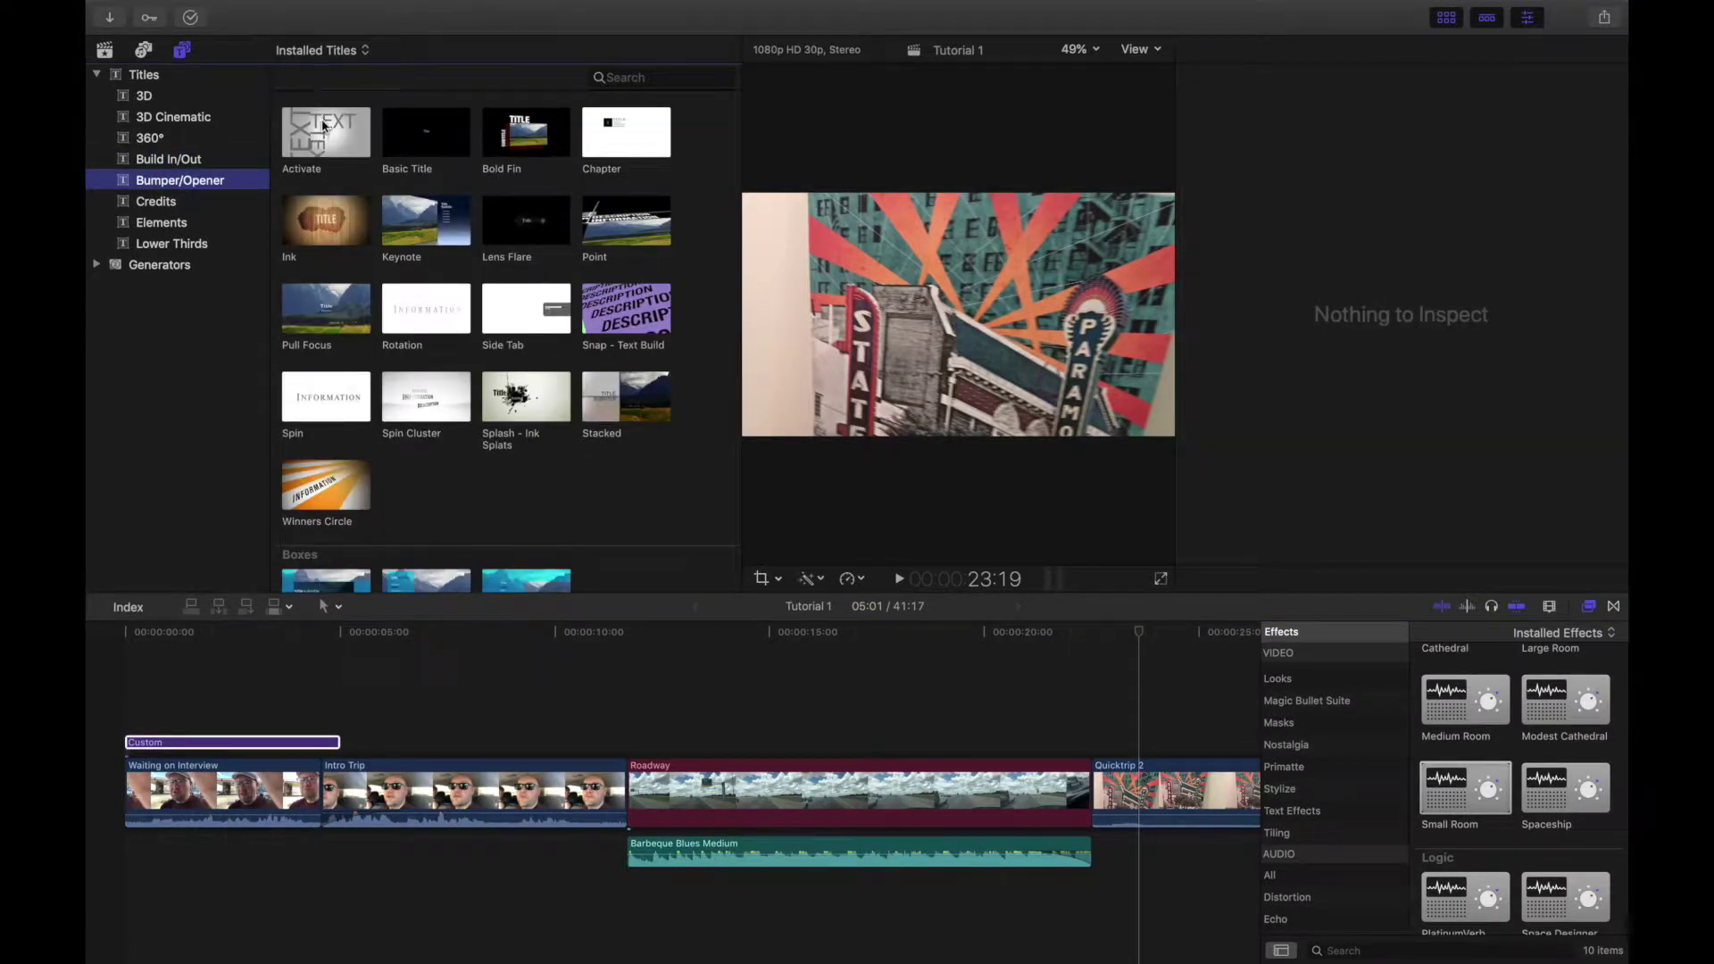
left_click(323, 222)
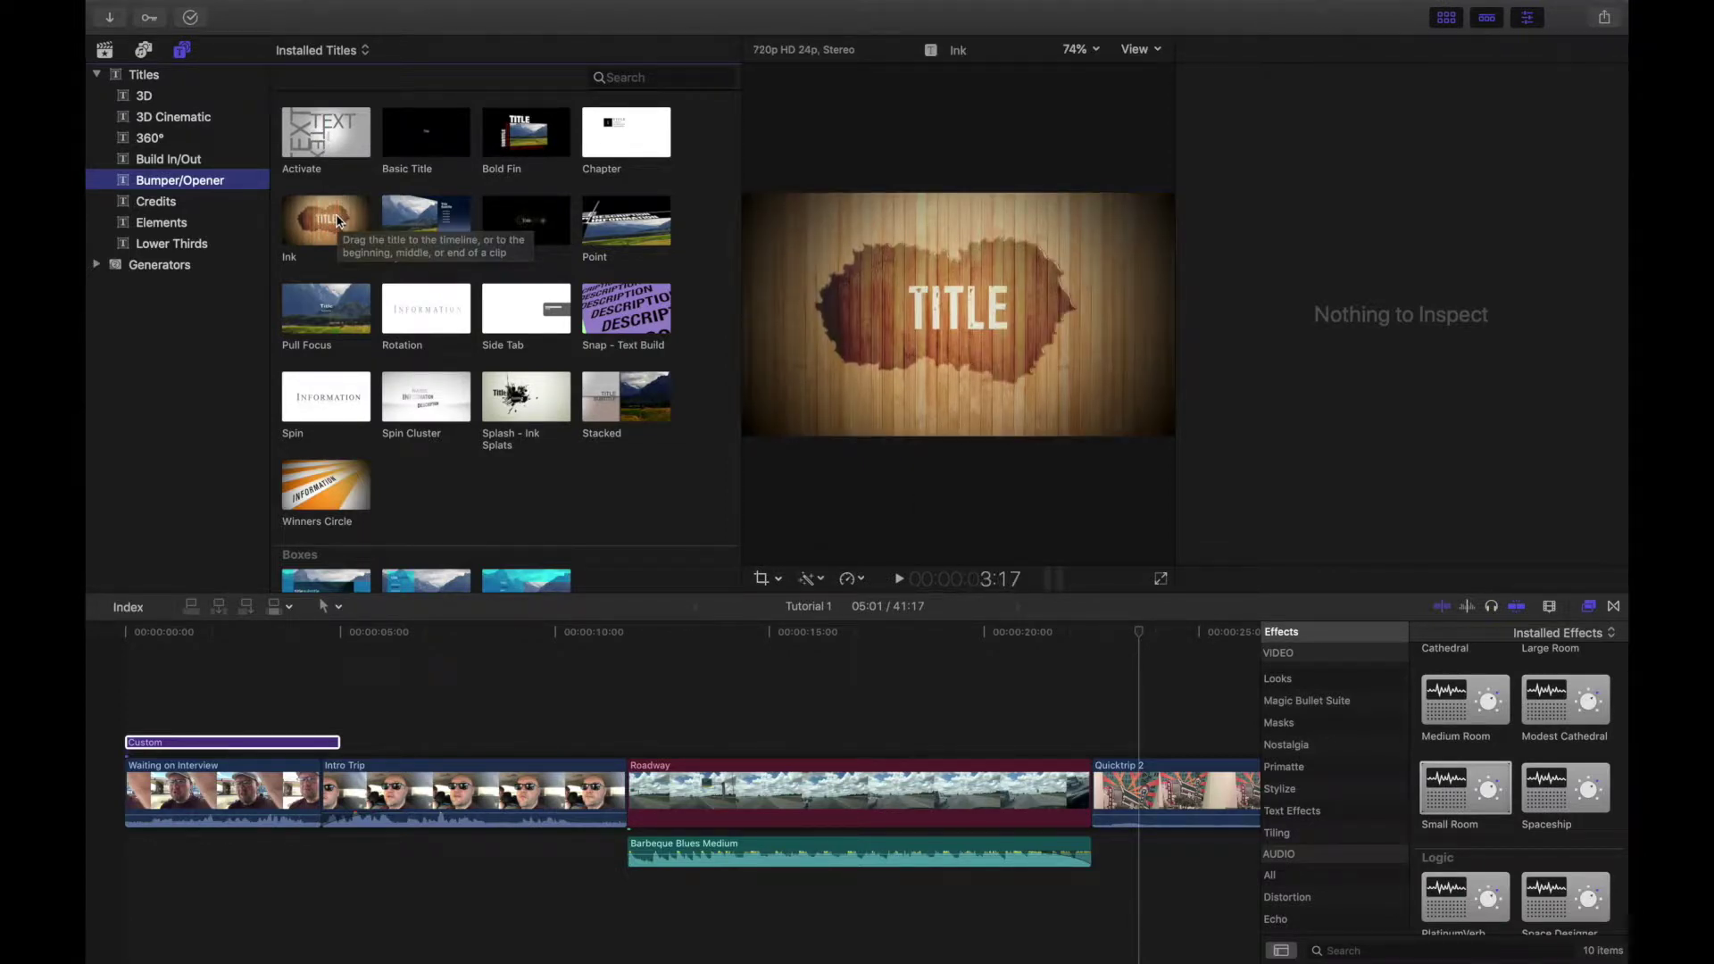
mouse_move(337, 221)
left_mouse_down()
mouse_move(304, 246)
mouse_move(125, 720)
mouse_move(126, 787)
left_mouse_up()
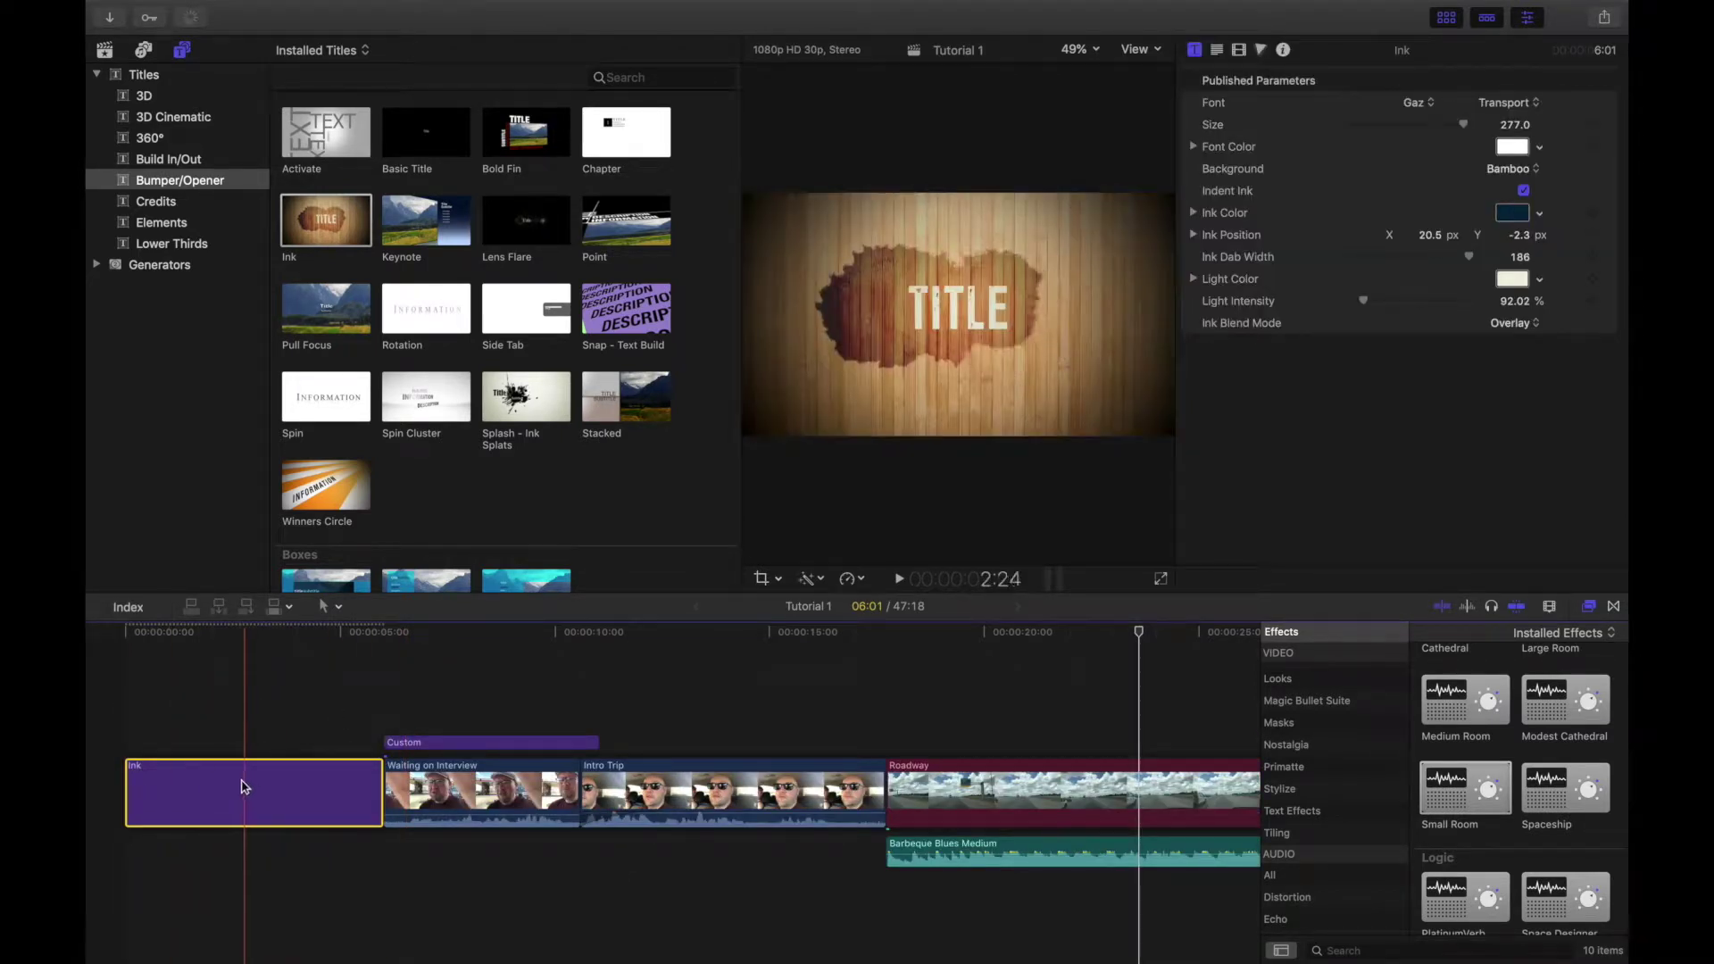
mouse_move(241, 788)
left_mouse_down()
mouse_move(432, 671)
mouse_move(450, 719)
left_mouse_up()
key("space")
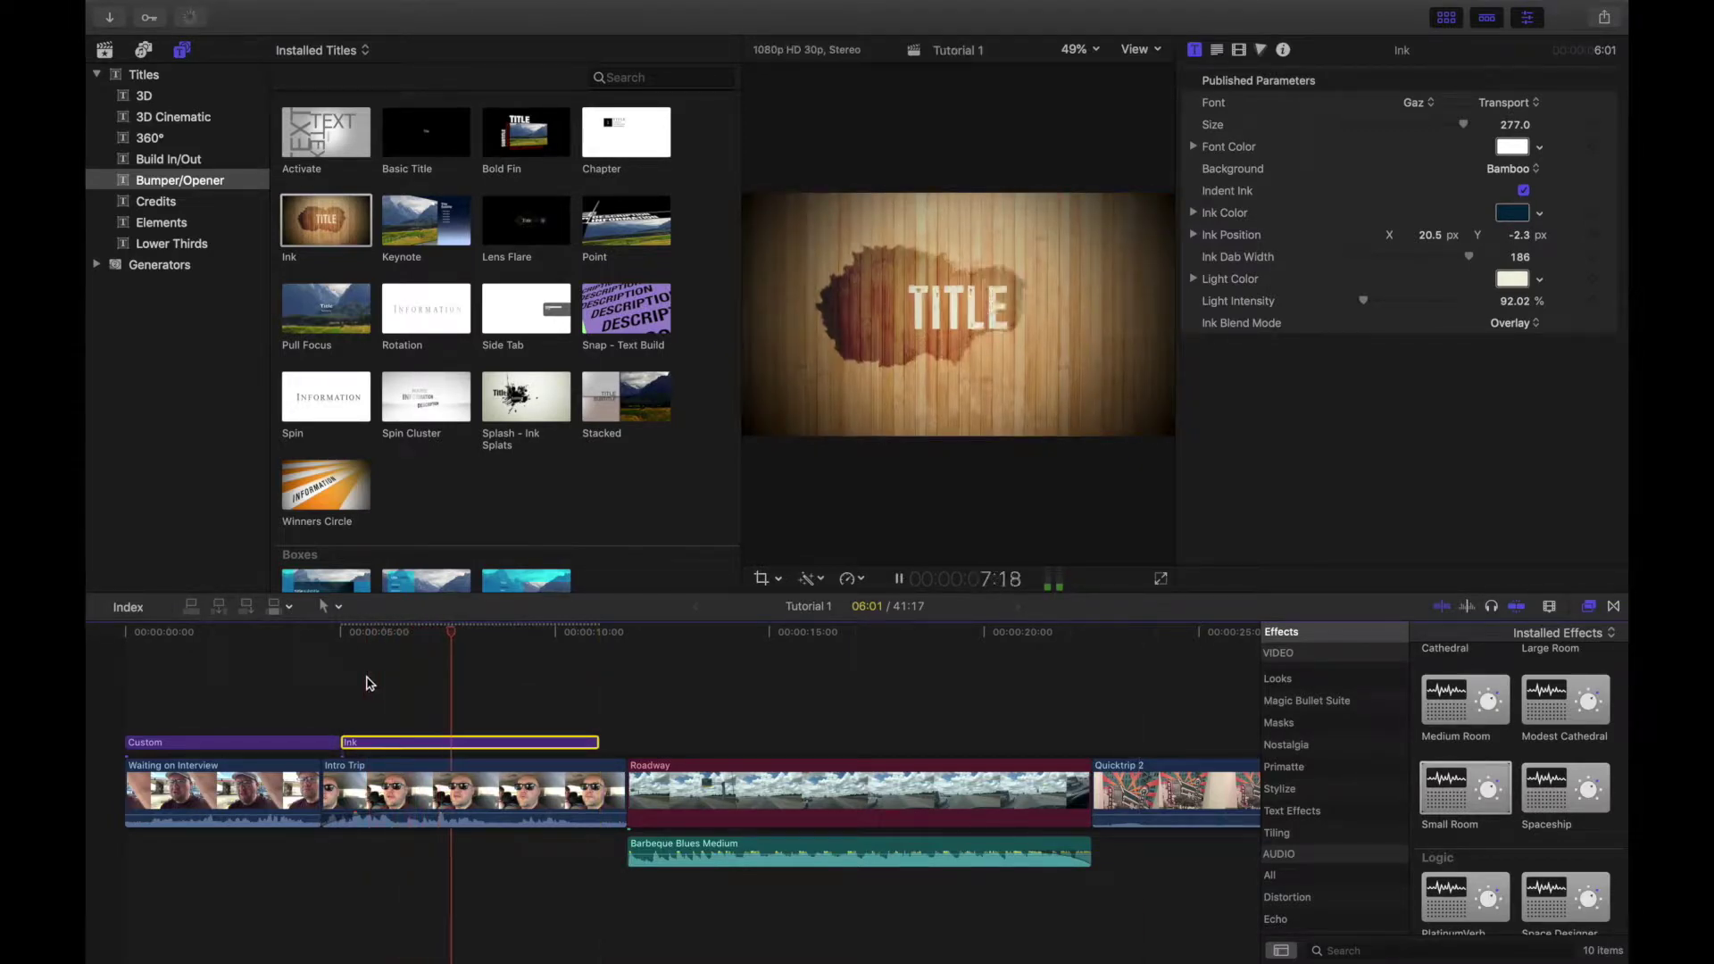
key("space")
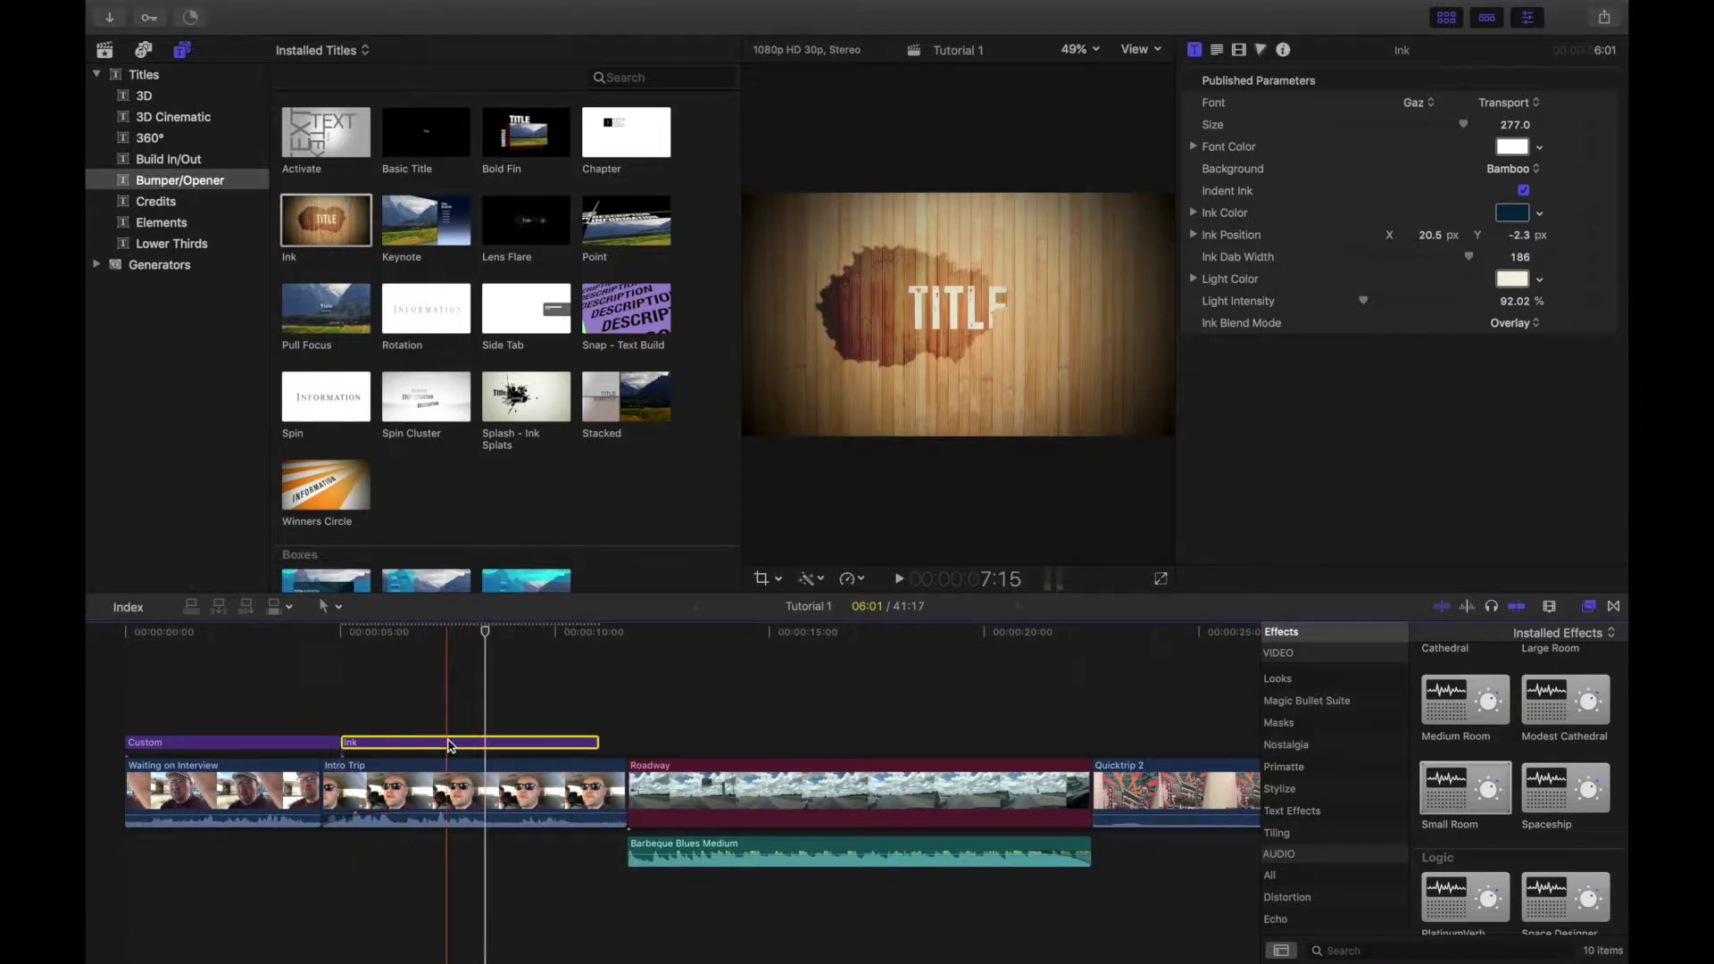
Test Ink at the storyline start, delete it, and move the Custom title there instead.
mouse_move(450, 747)
left_mouse_down()
mouse_move(447, 731)
mouse_move(236, 728)
mouse_move(164, 821)
left_mouse_up()
key("space")
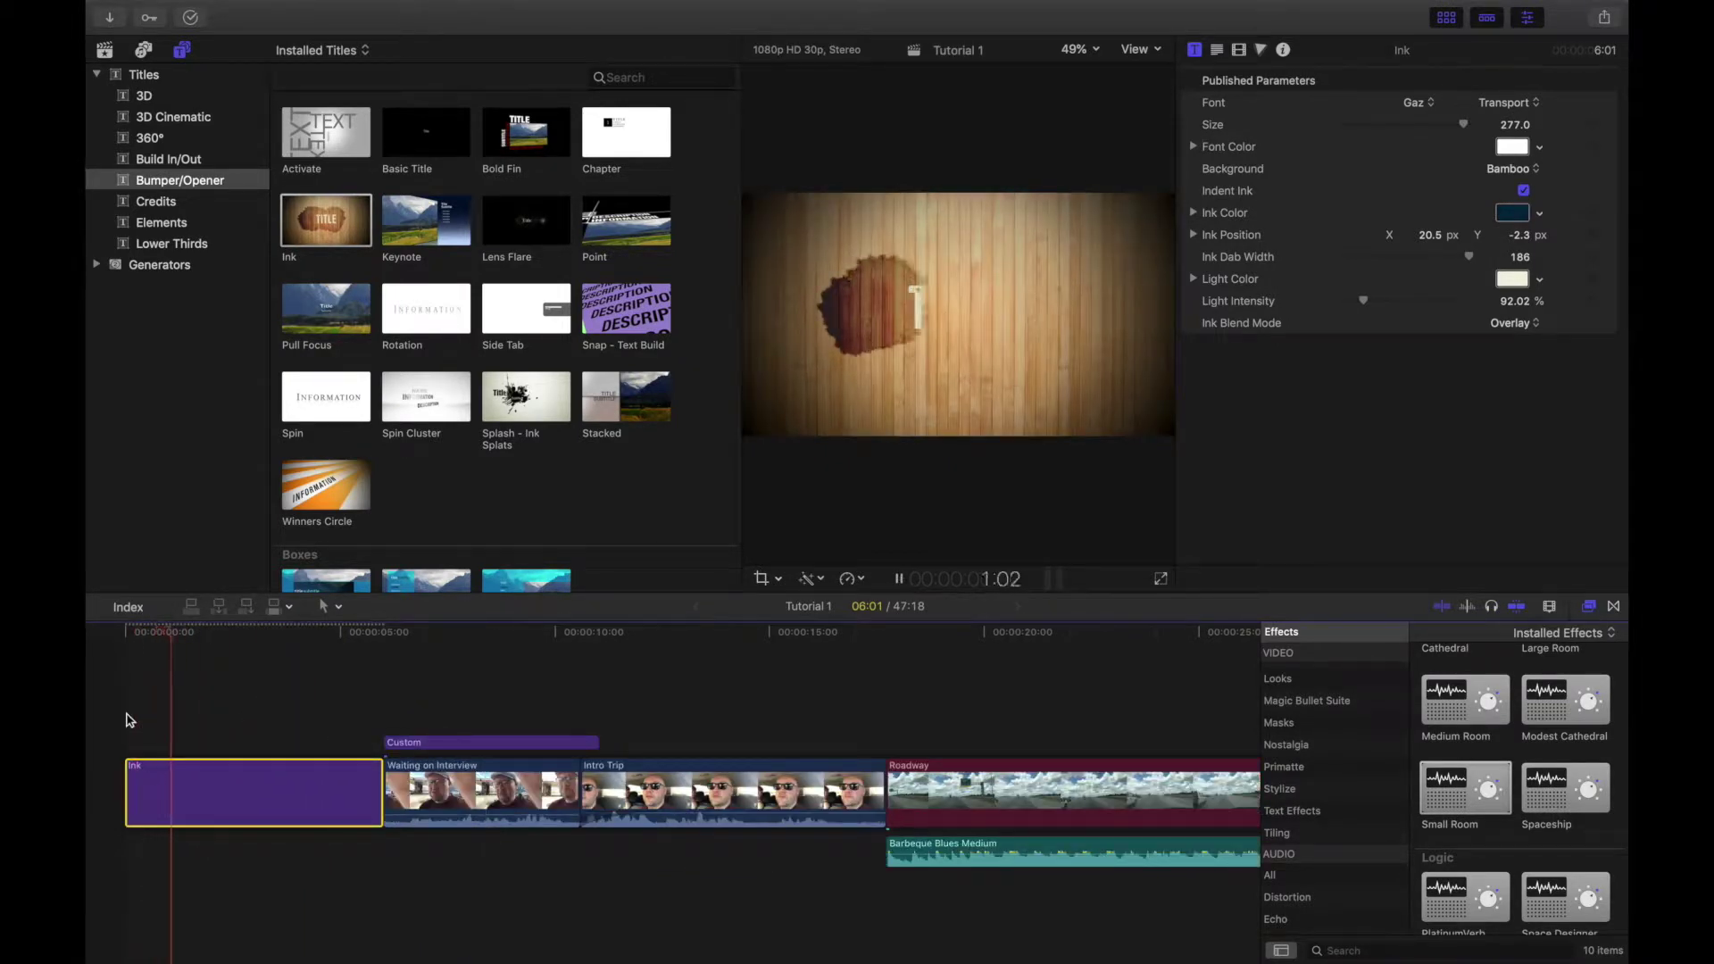
key("space")
key("Delete")
left_click(236, 741)
left_click_drag(237, 741, 165, 790)
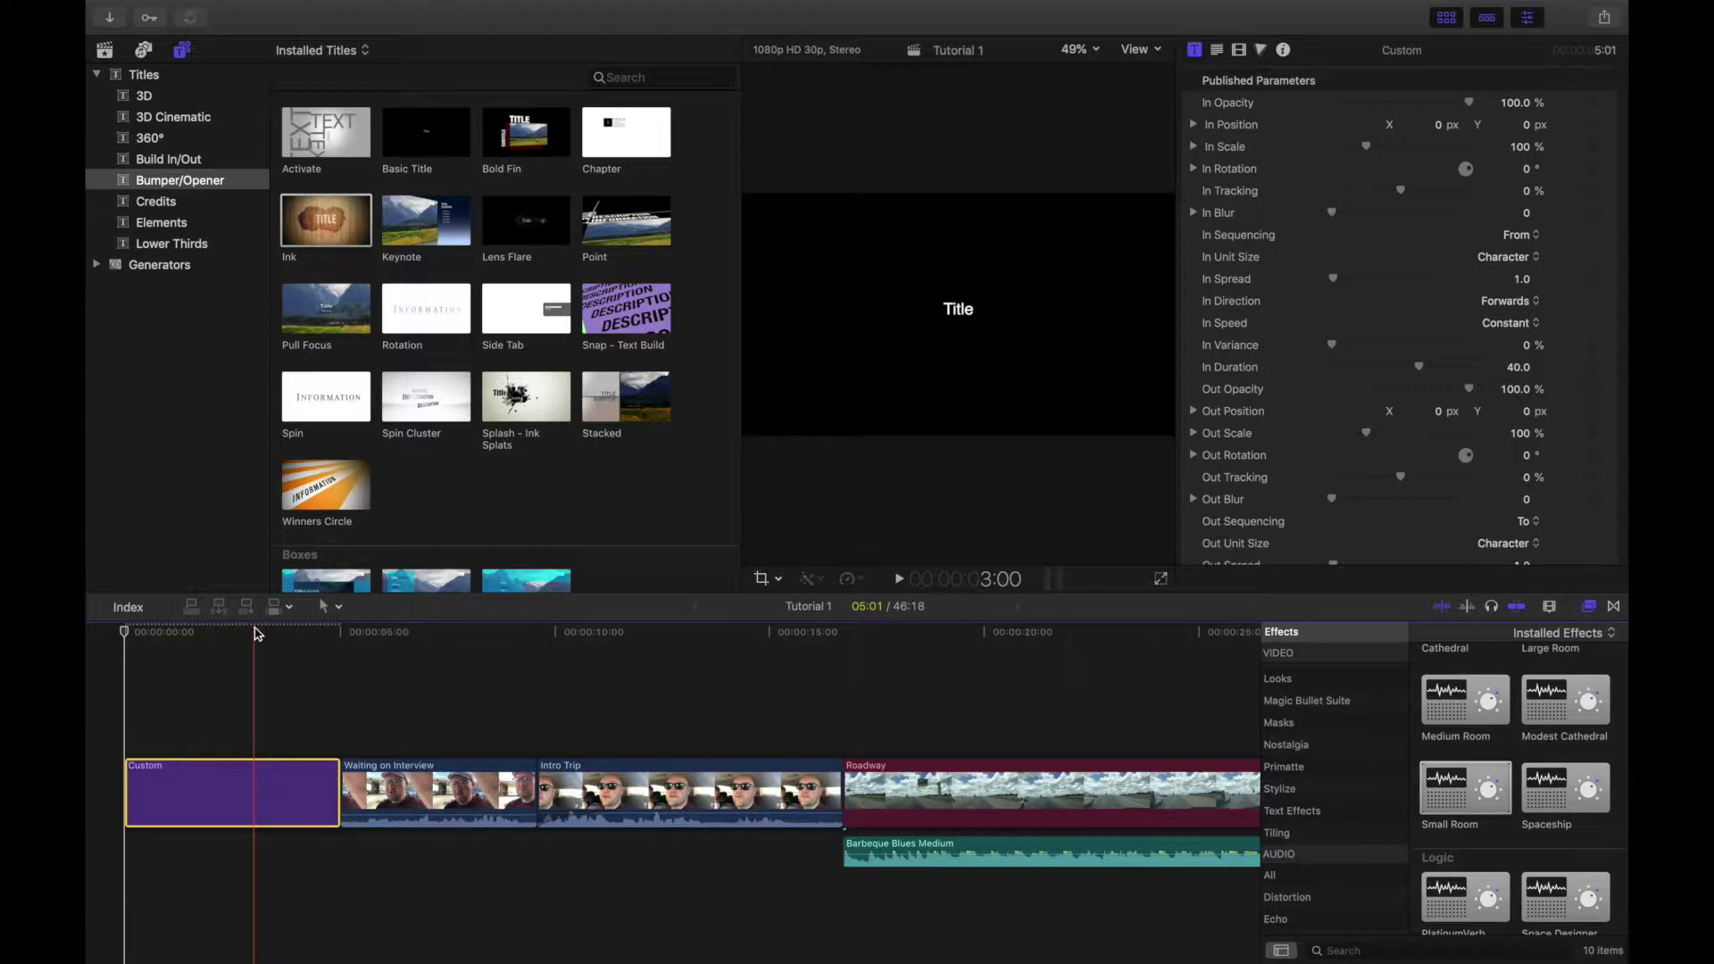
Put the playhead near 3 seconds and show the Solids generators.
left_click(254, 632)
scroll(1460, 226, "up", 1)
scroll(1460, 226, "down", 5)
scroll(1460, 226, "up", 5)
left_click(97, 265)
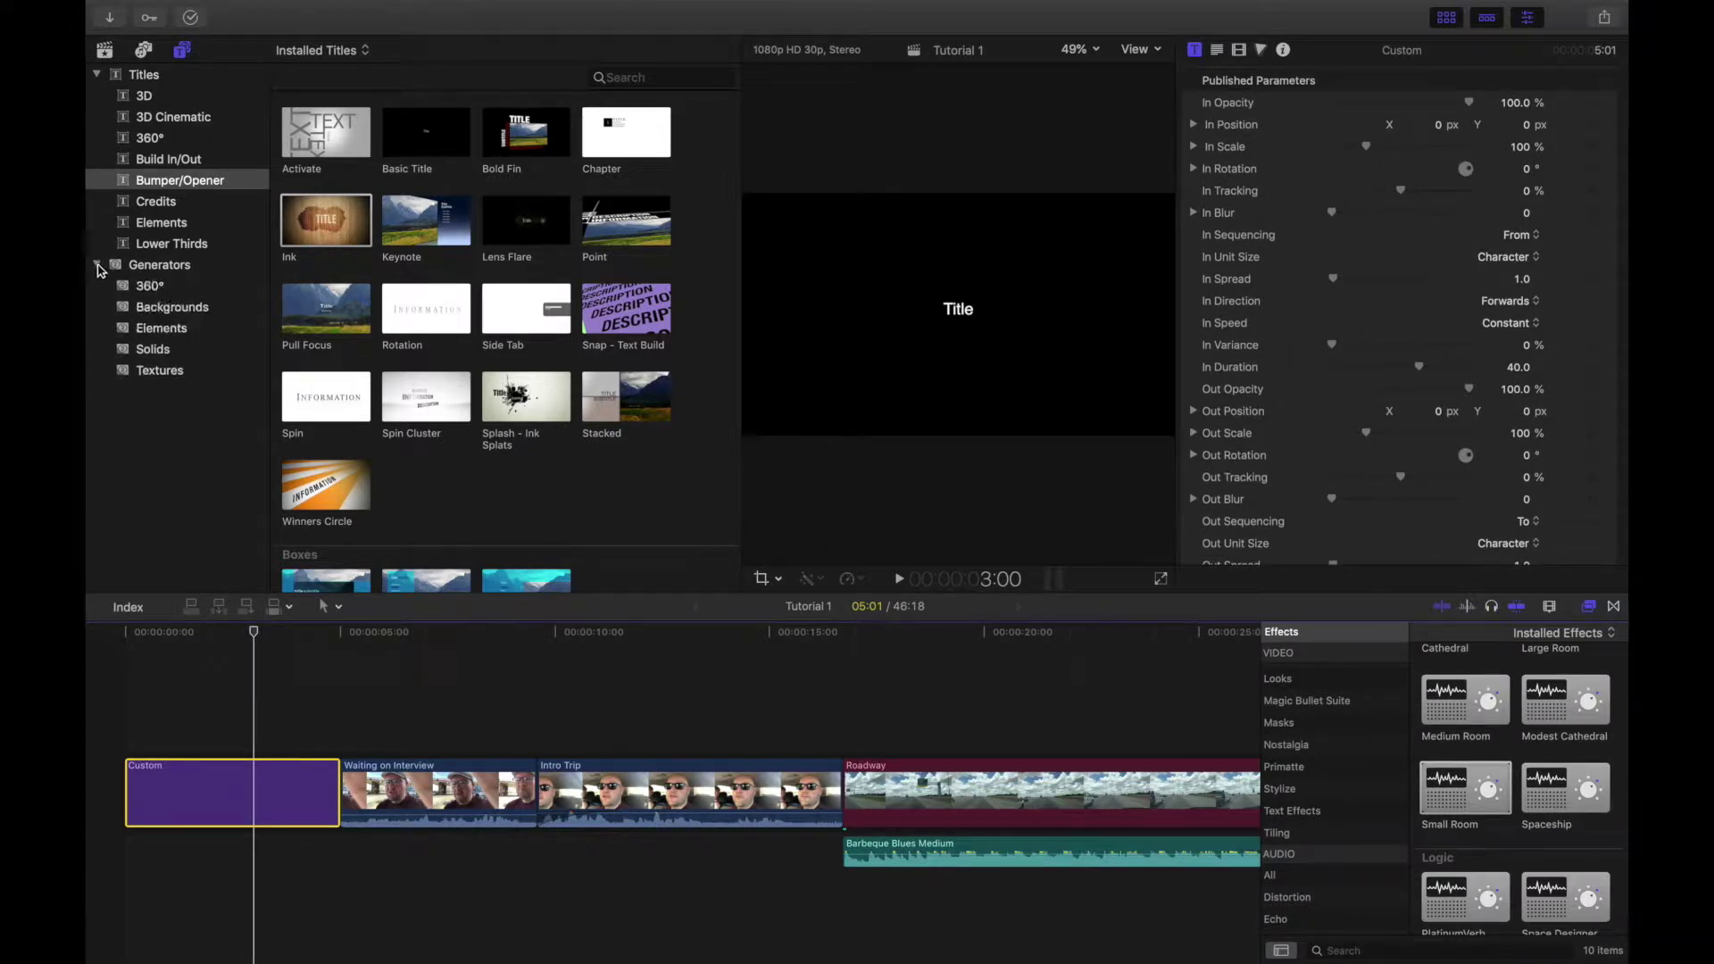
left_click(183, 351)
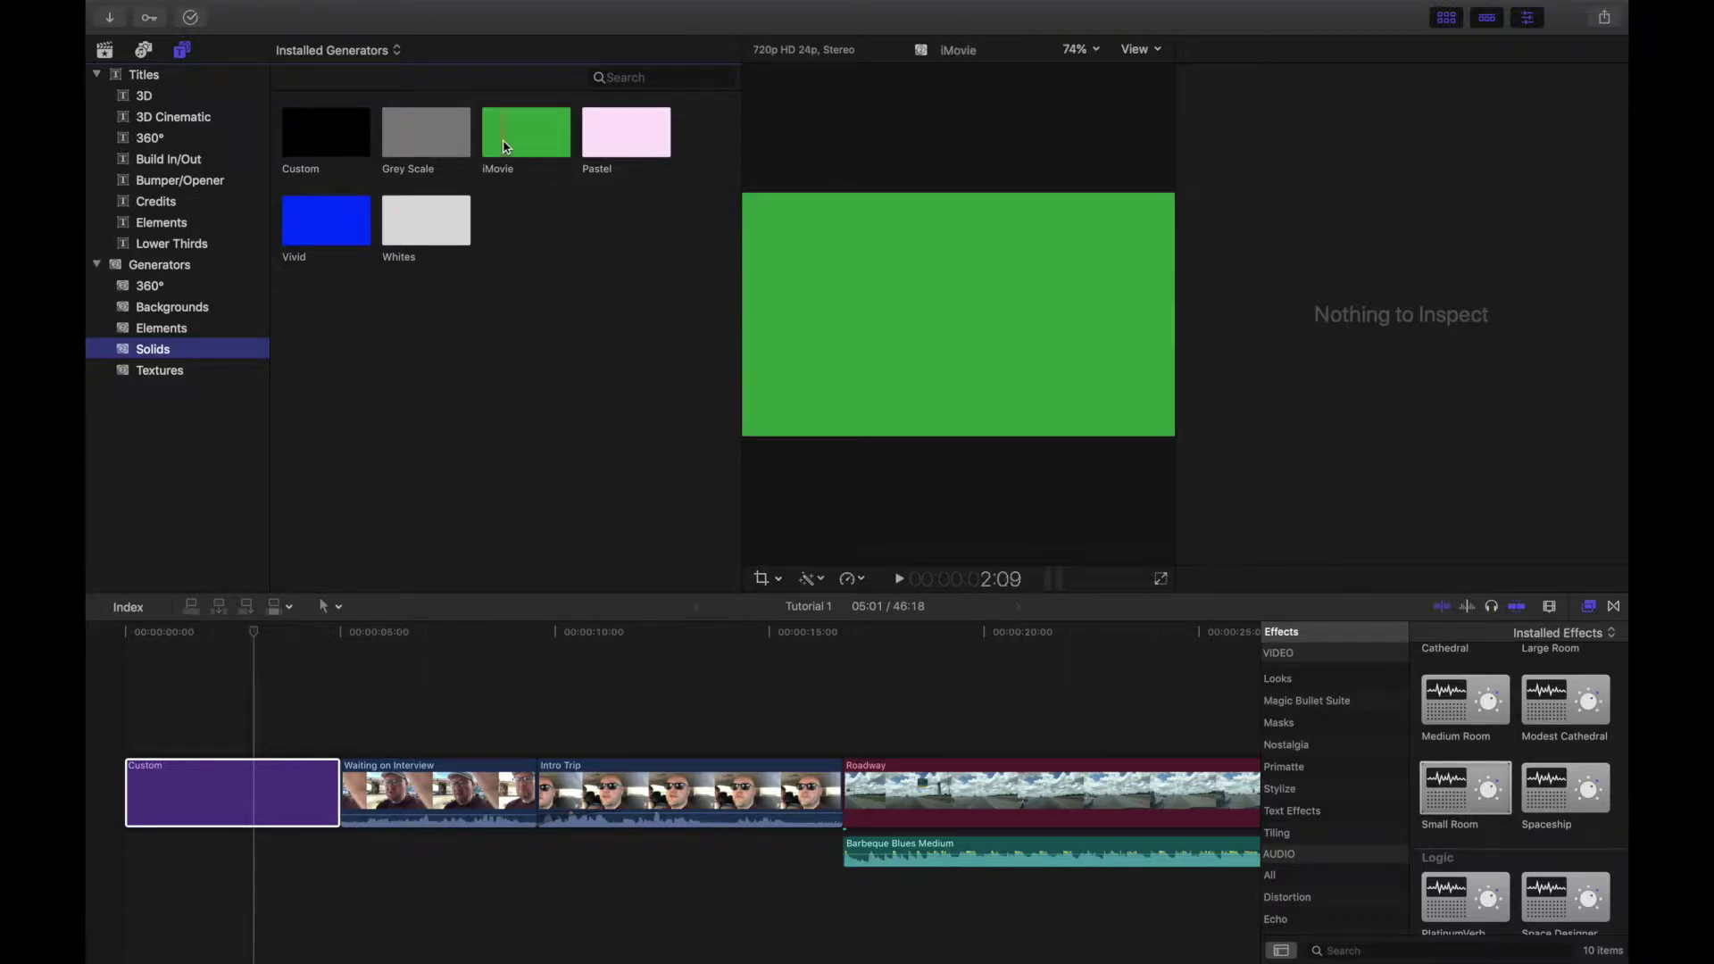
Add the blue Vivid solid below the storyline, trim it to about 5 seconds, then delete it.
left_click_drag(345, 218, 129, 859)
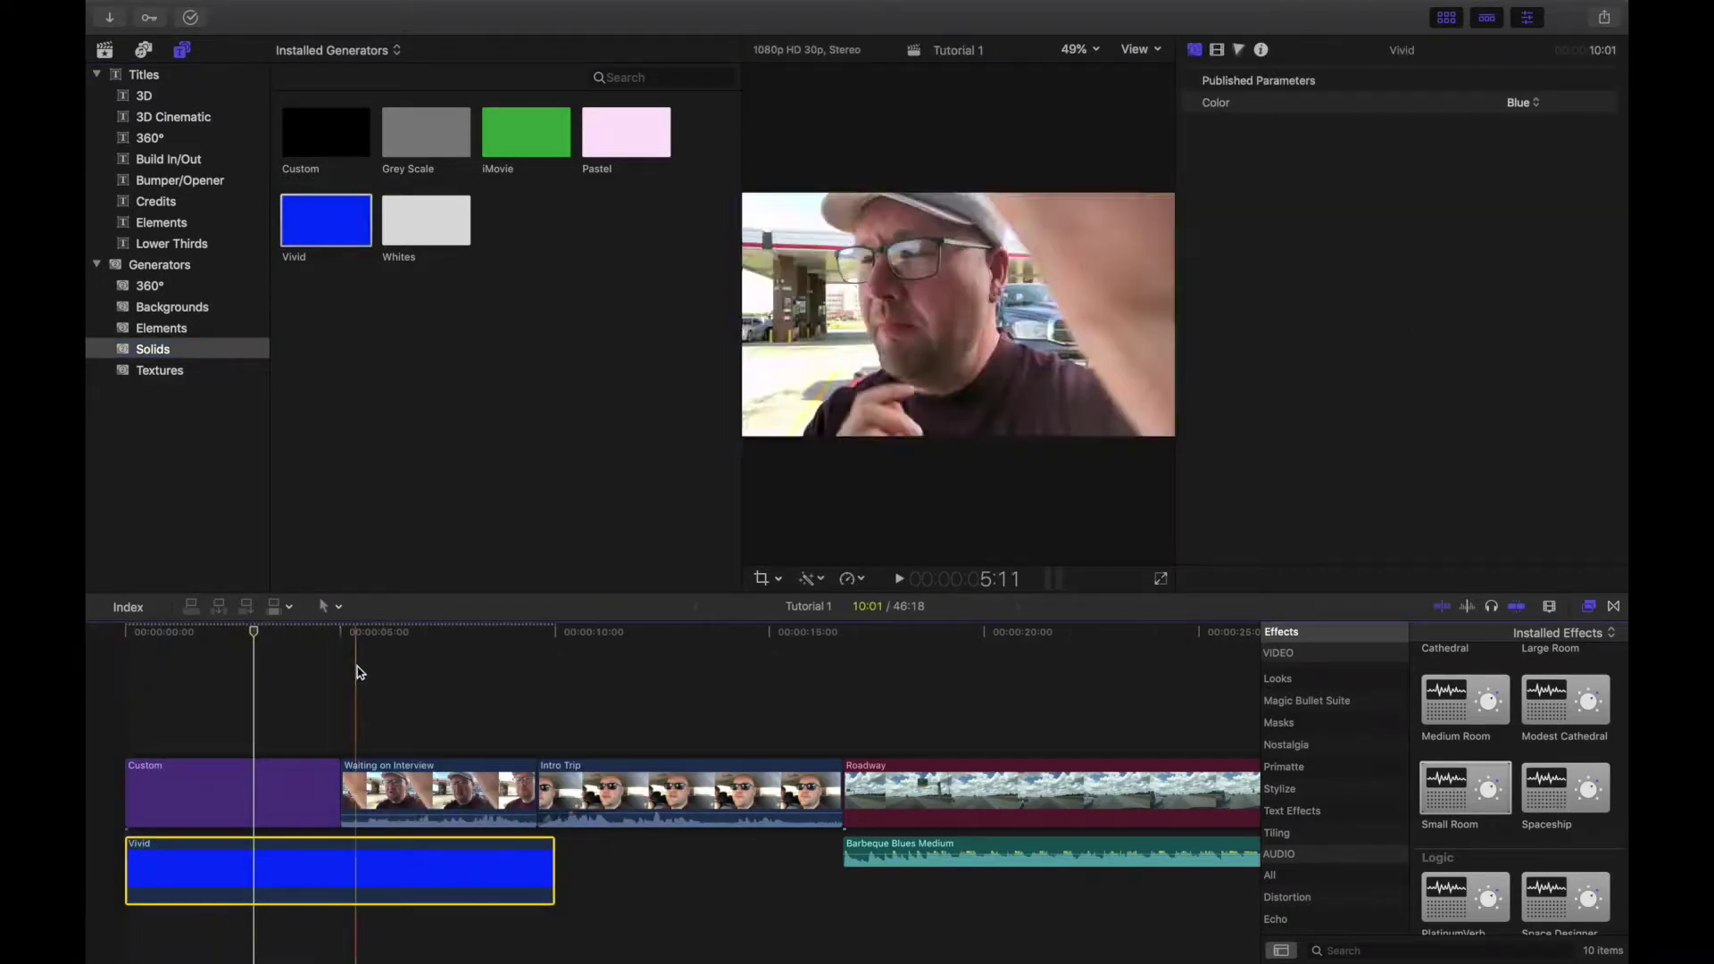
left_click_drag(553, 859, 338, 859)
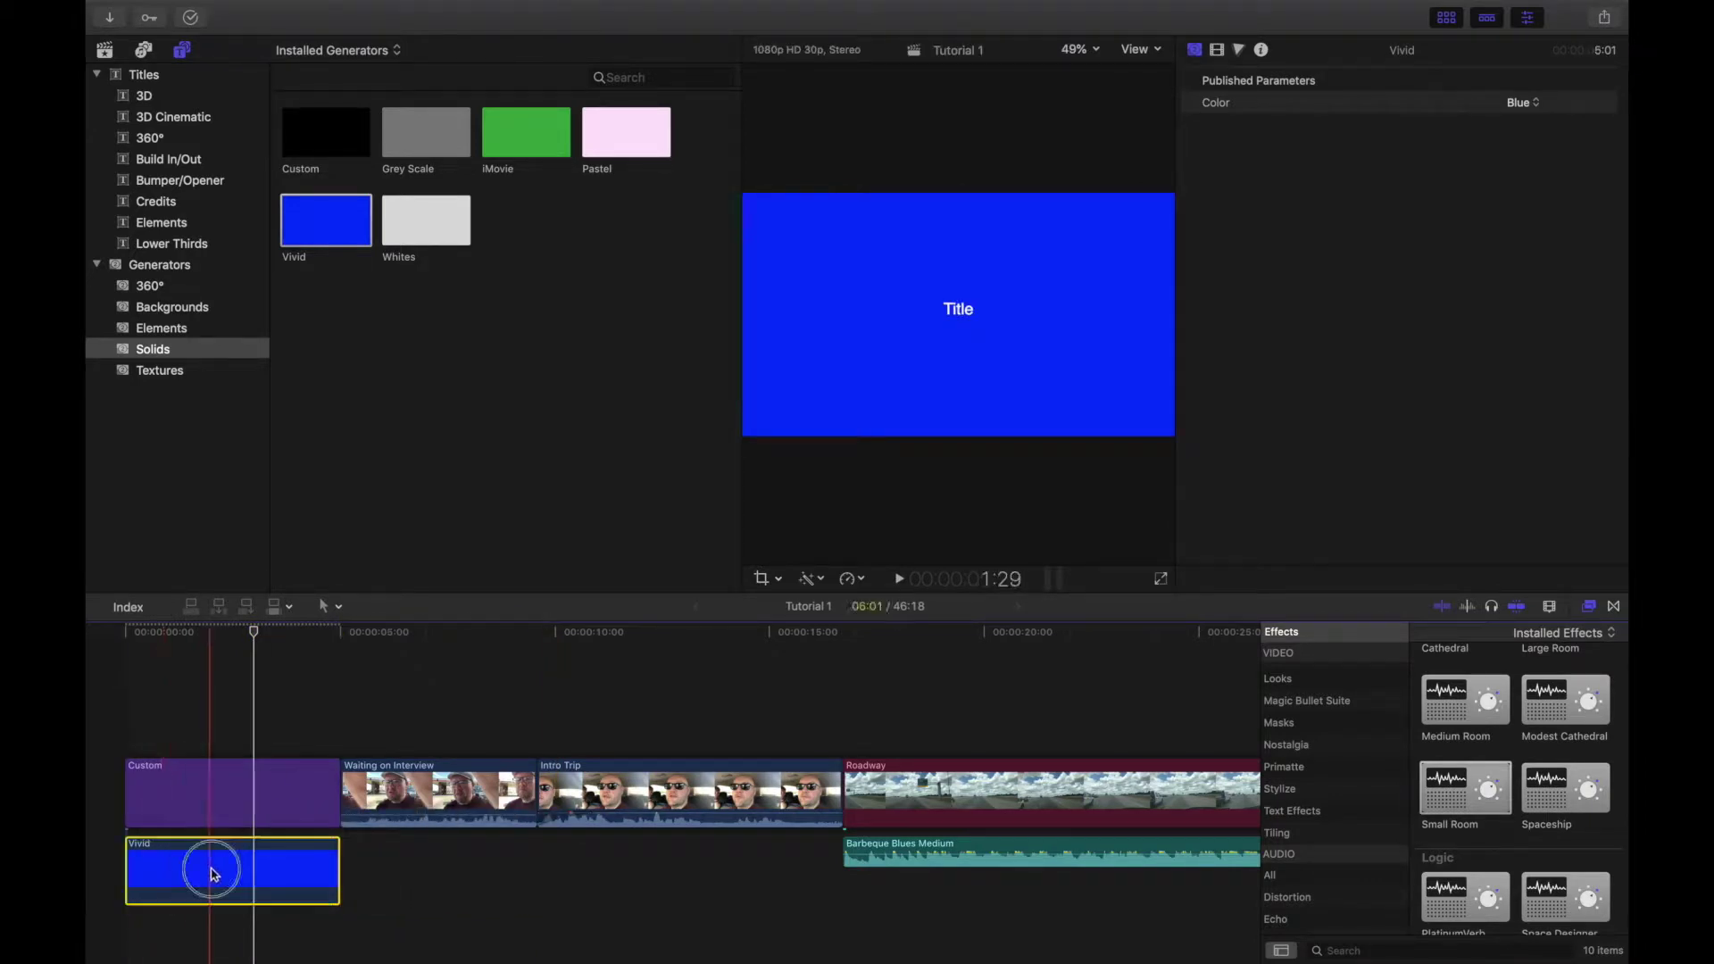
left_click(256, 877)
key("Delete")
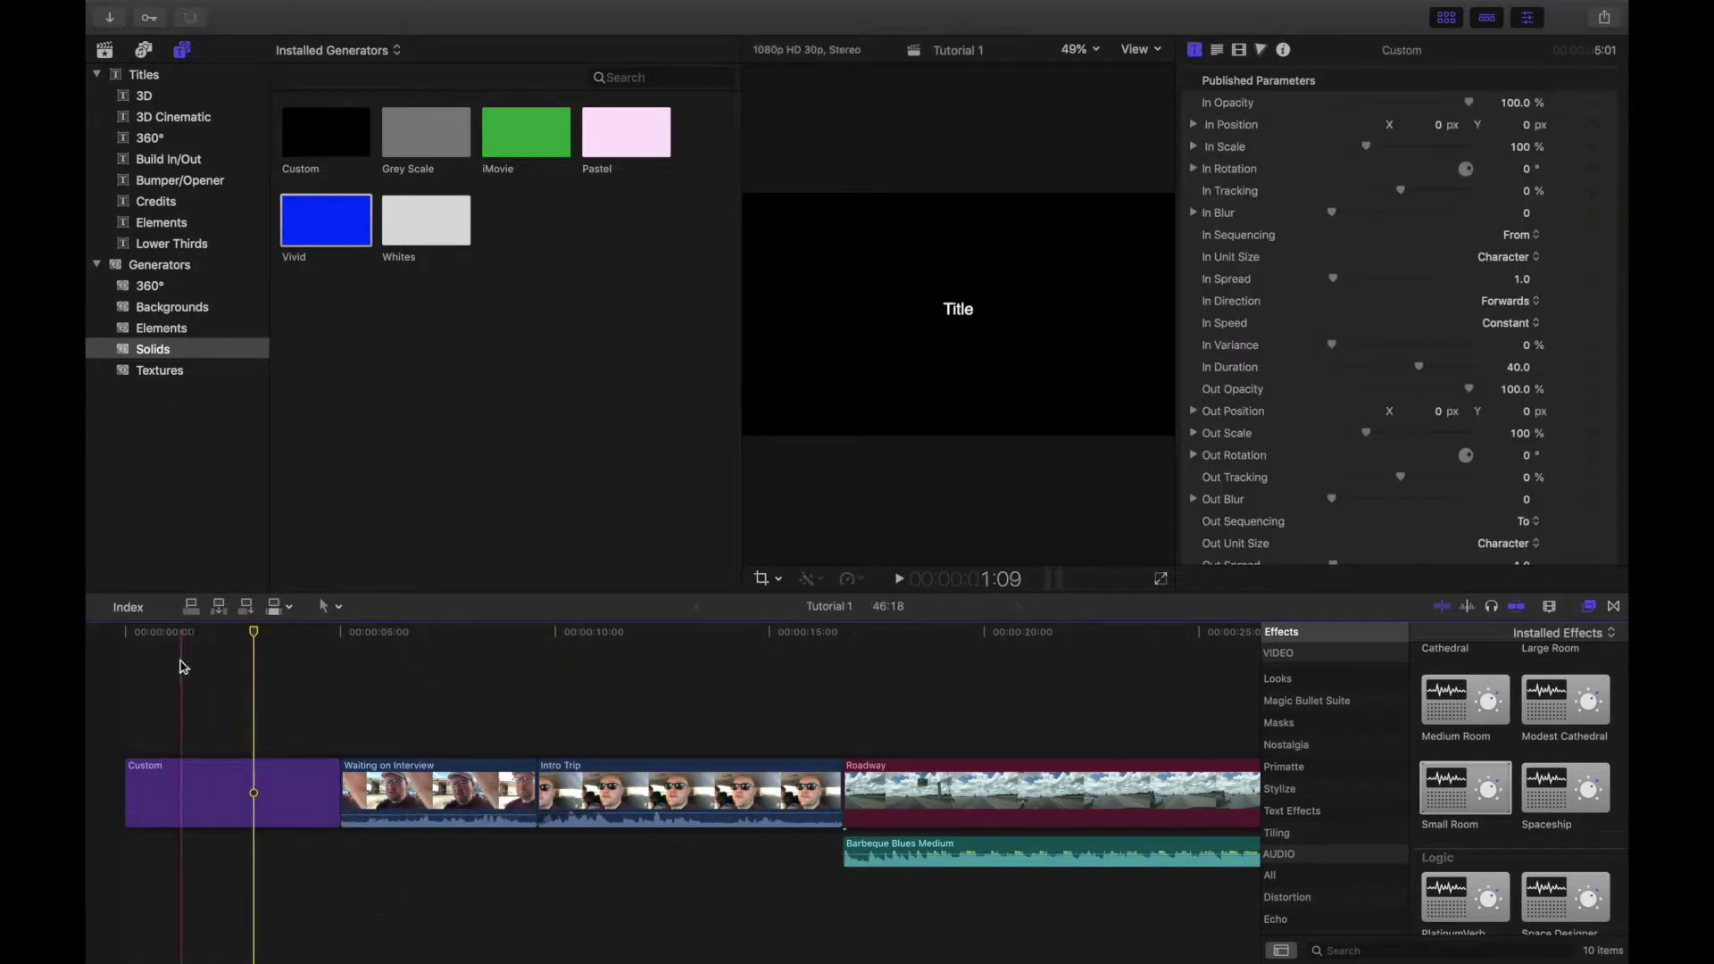
Park the playhead on the Custom title and change its text to Rob4Films.
left_click(202, 786)
left_click(201, 632)
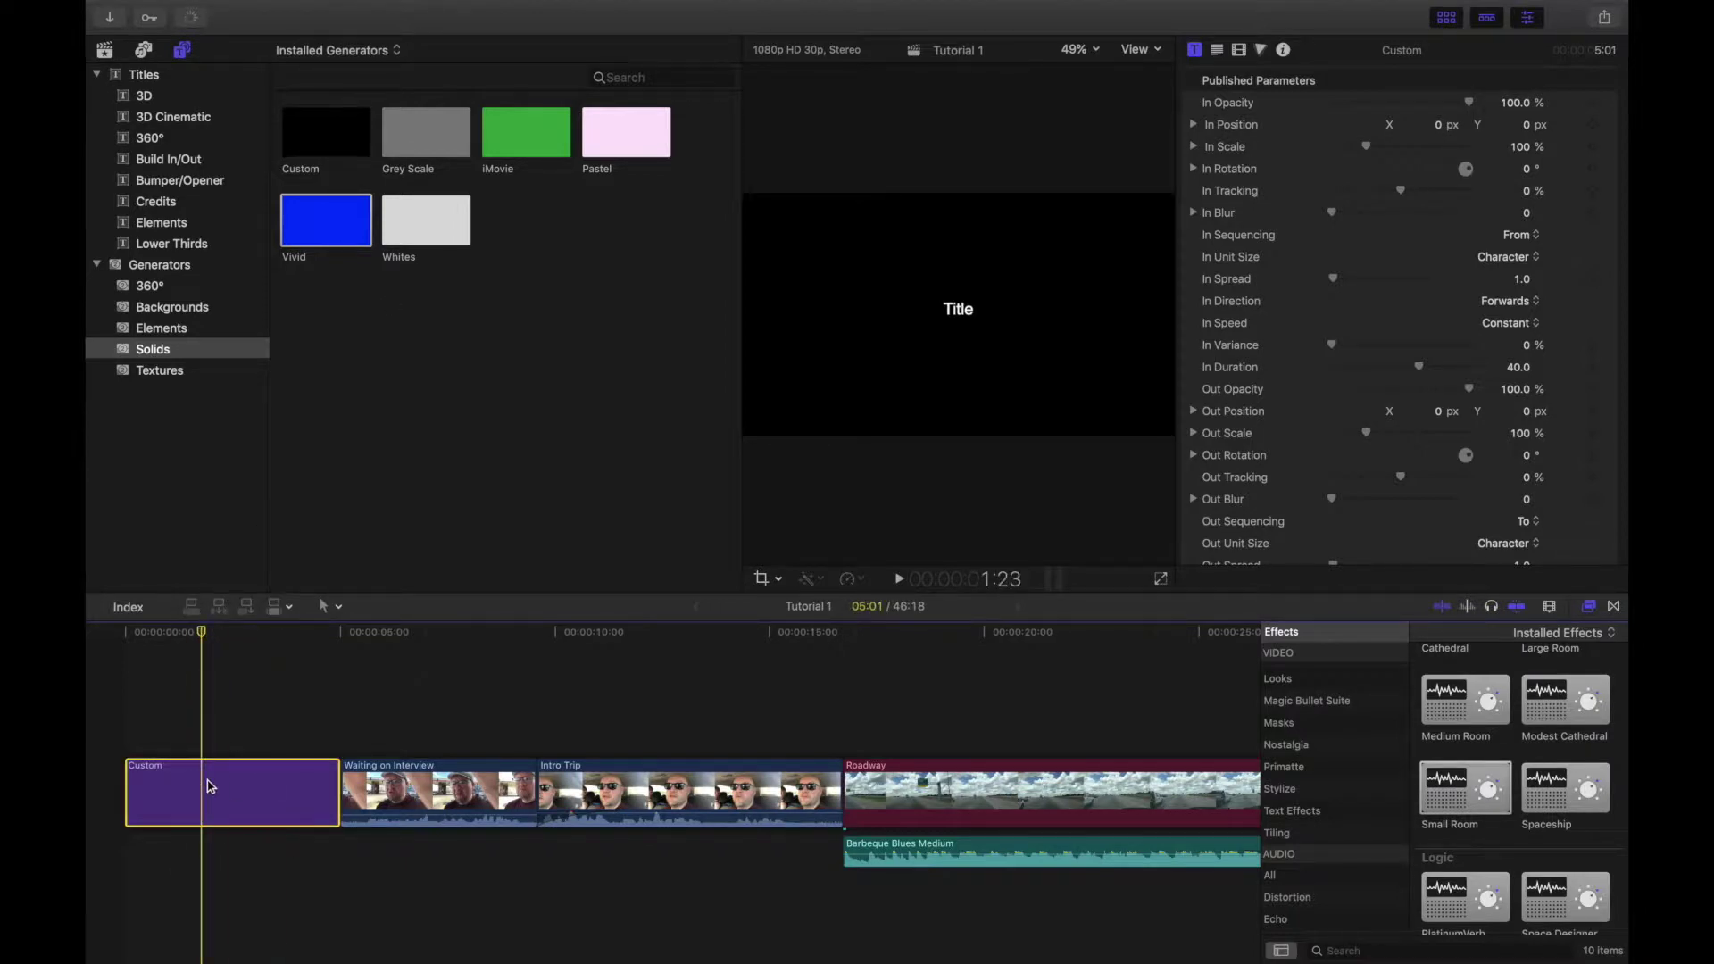
left_click(217, 632)
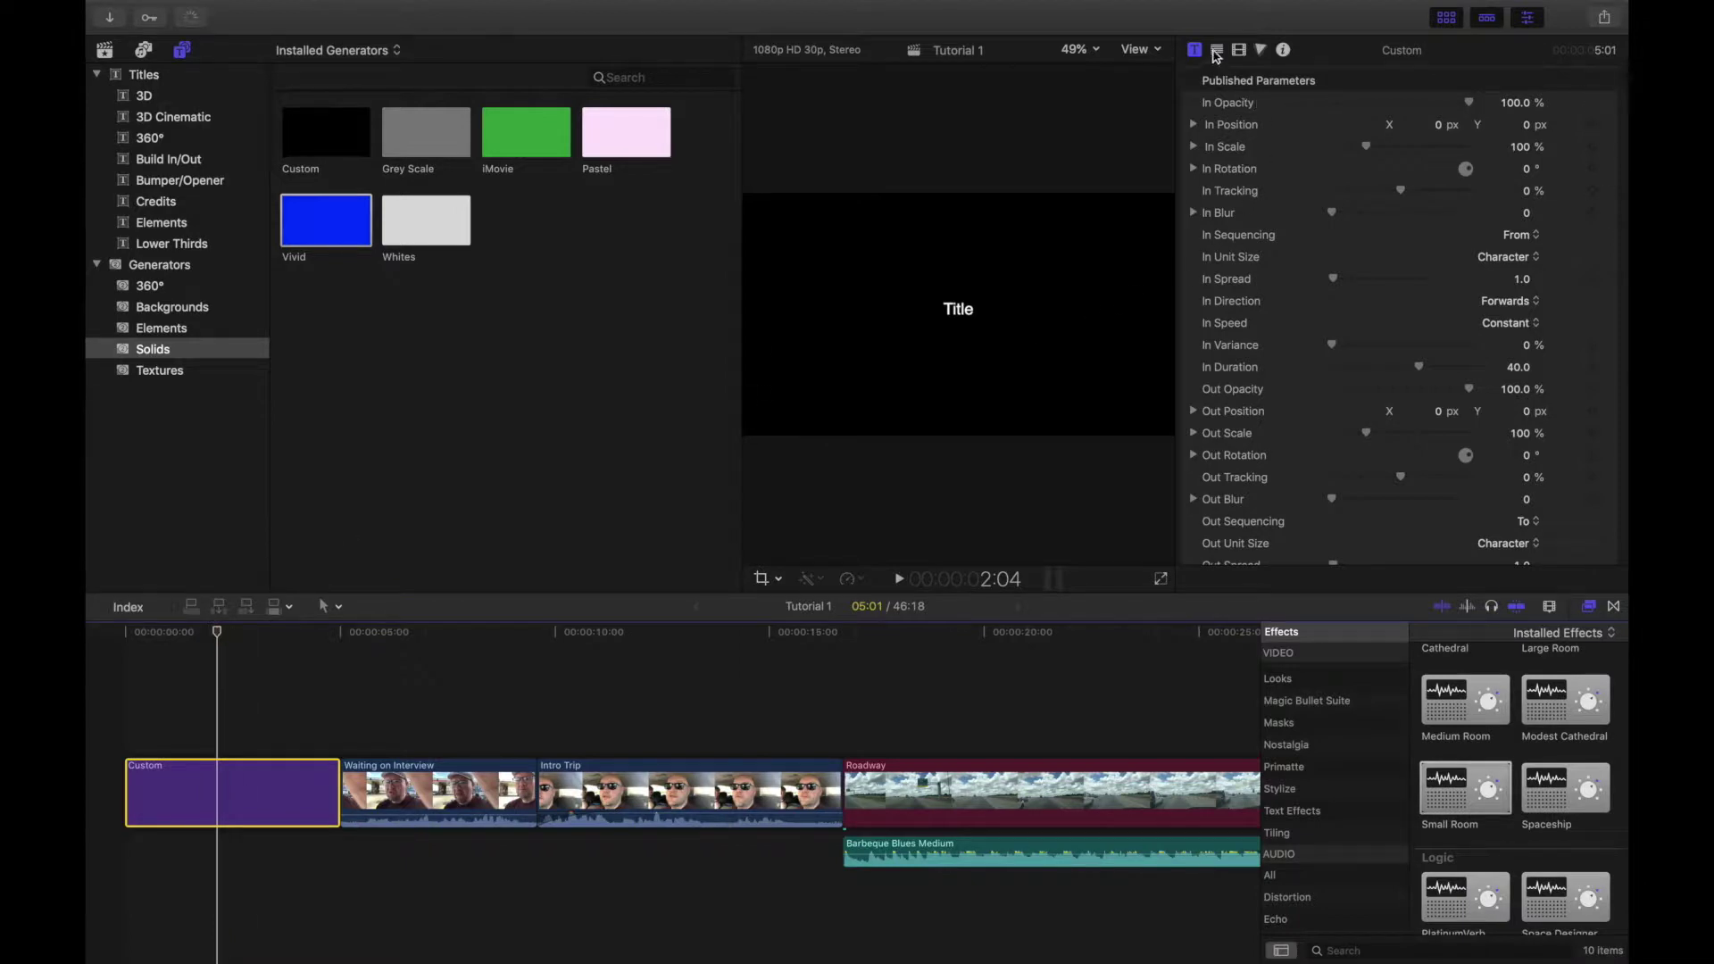
double_click(965, 313)
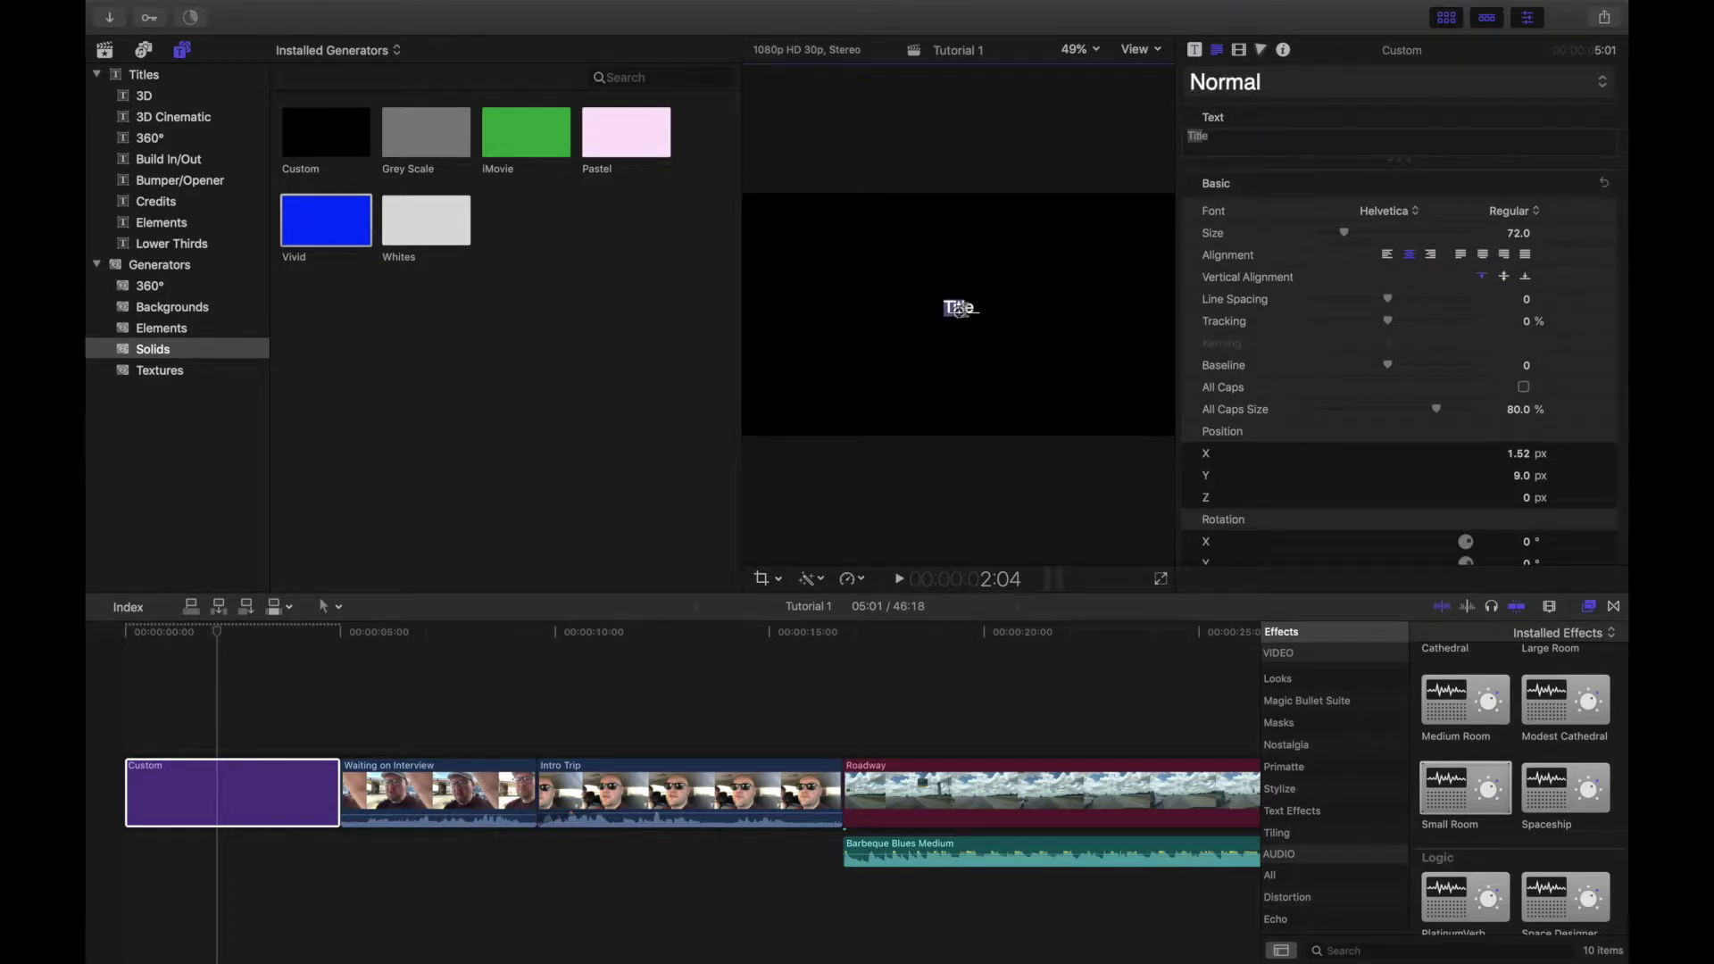
type("Rob4Films")
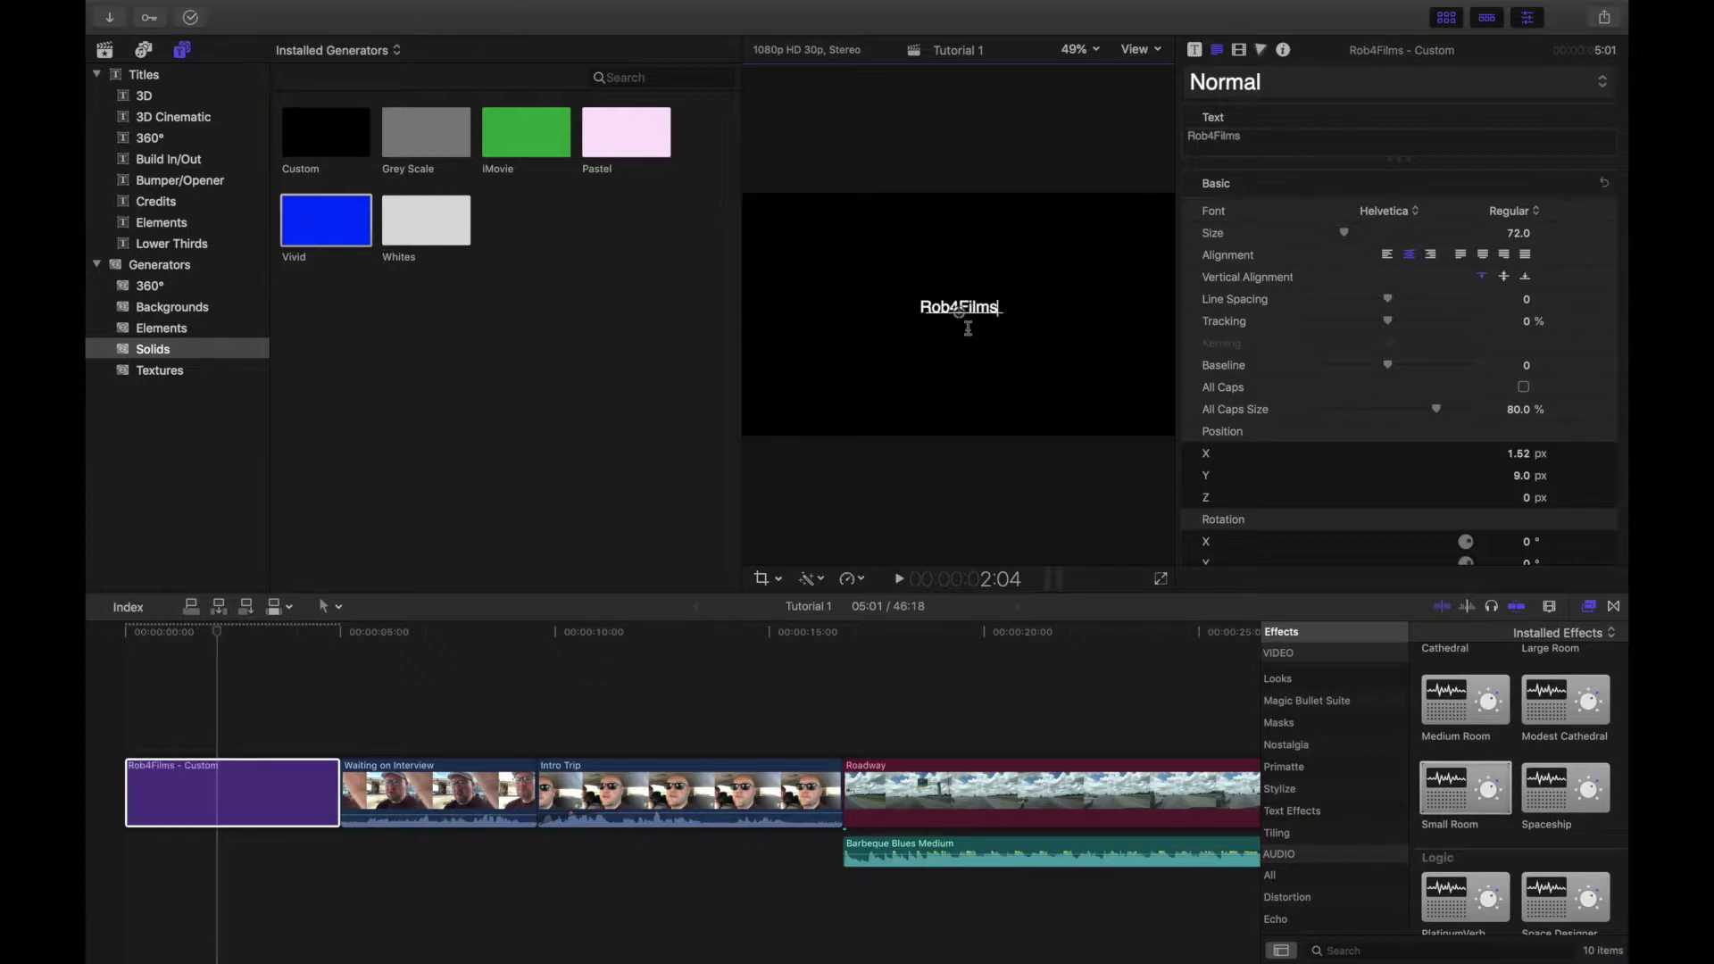
Enlarge the Rob4Films text to size 220 in the Text inspector.
left_click(1344, 234)
left_click_drag(1346, 238, 1431, 241)
left_click(1194, 50)
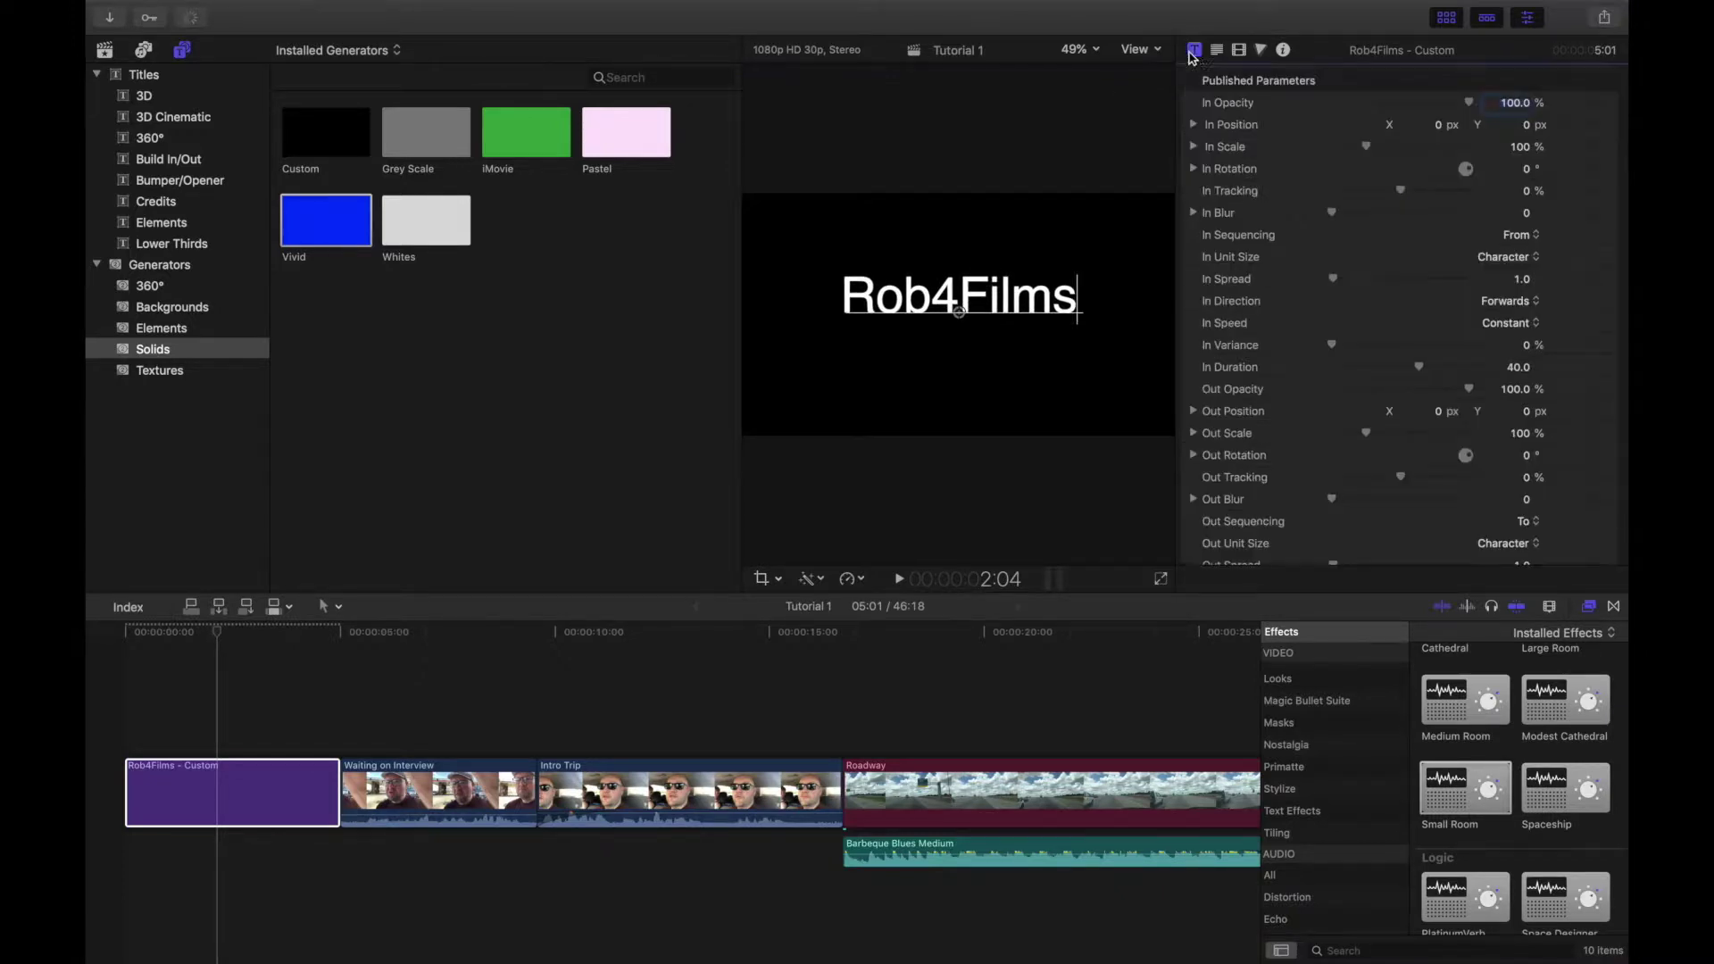
scroll(1268, 339, "down", 3)
scroll(1272, 366, "up", 3)
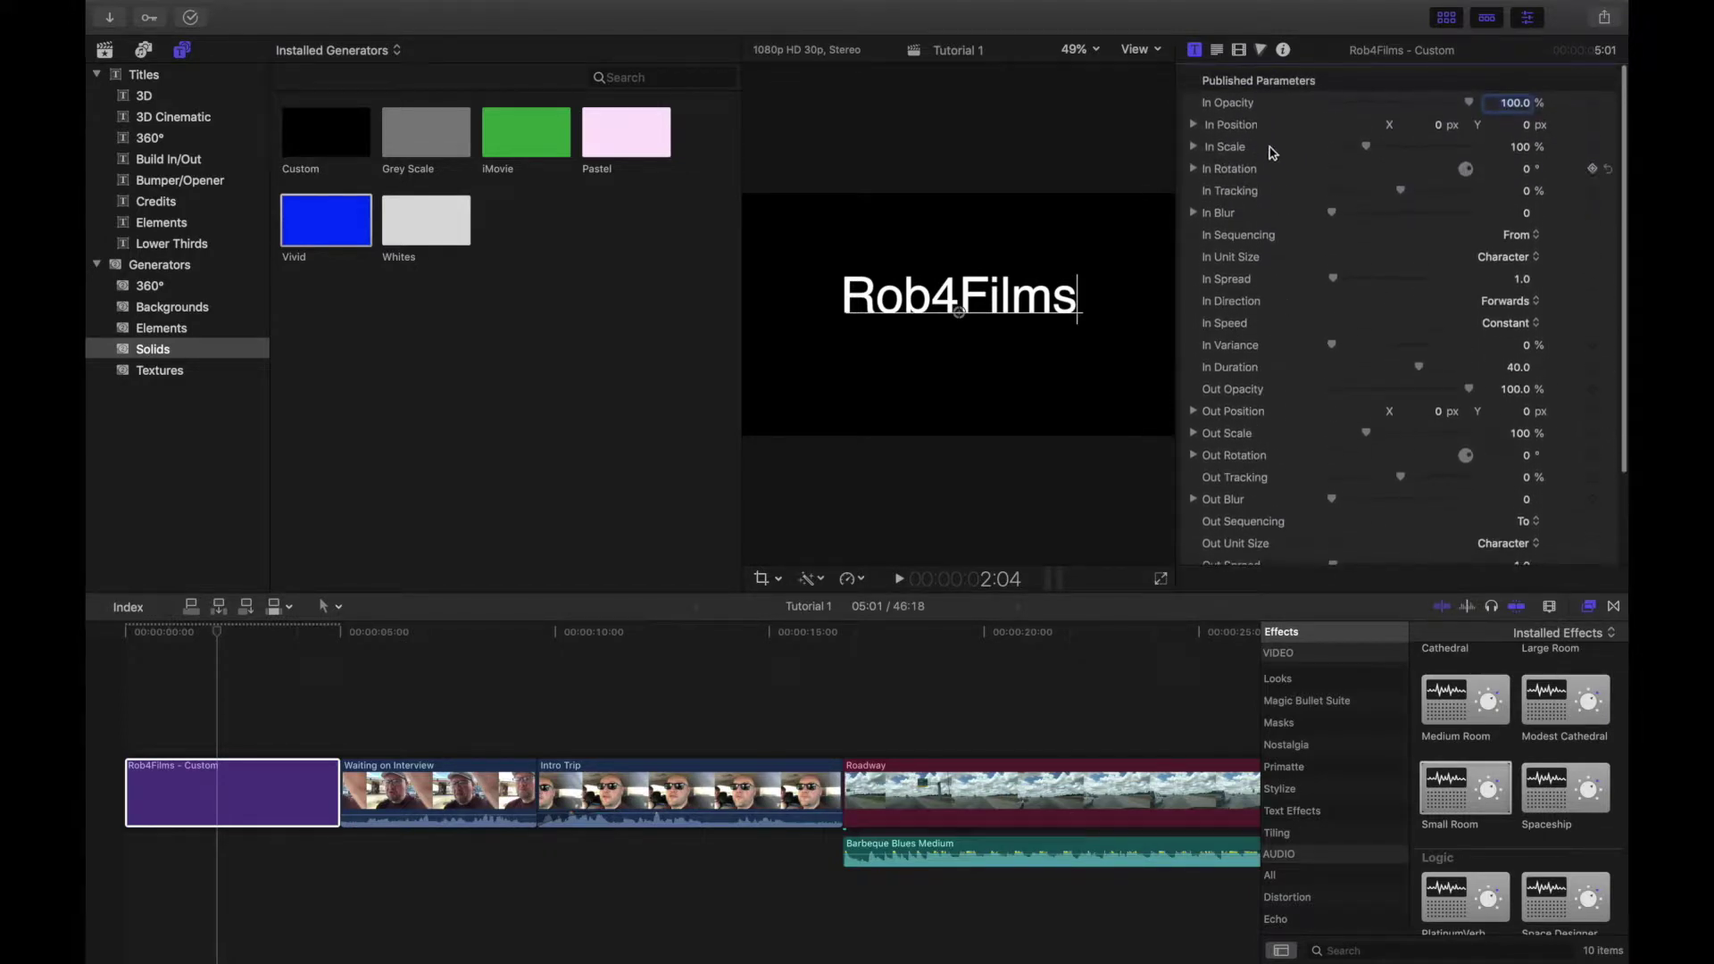
left_click(1216, 51)
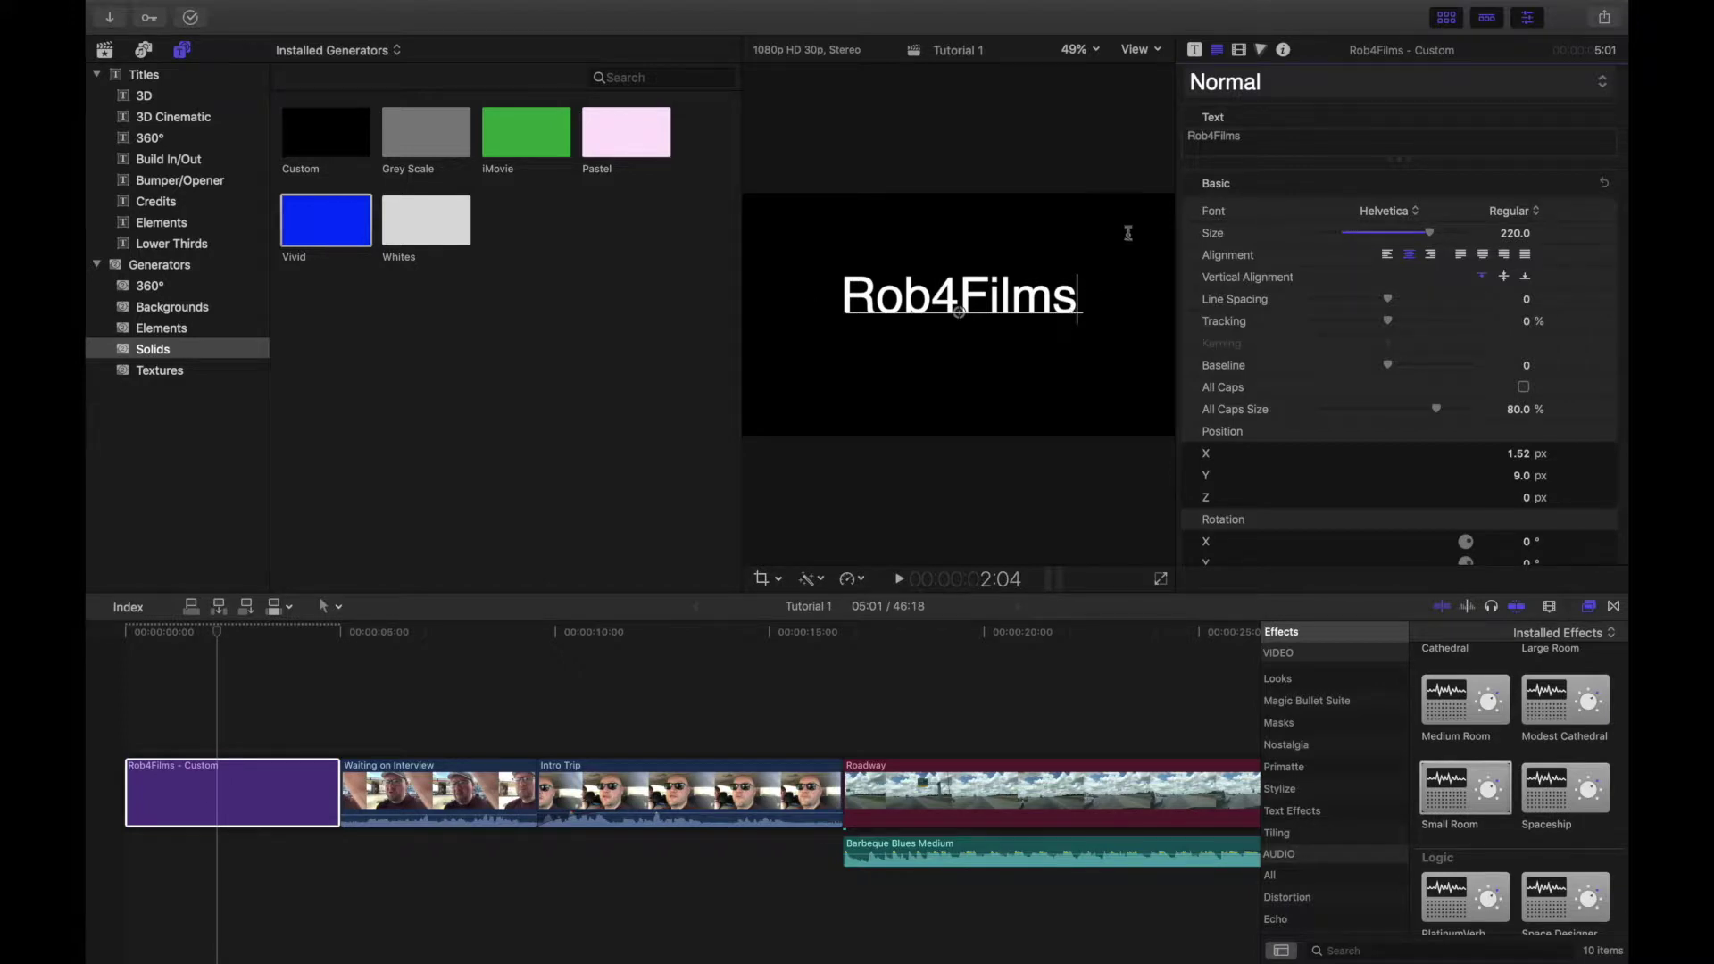
Retype the title as "No I Won't" and move it lower in the frame.
left_click_drag(1250, 139, 1143, 132)
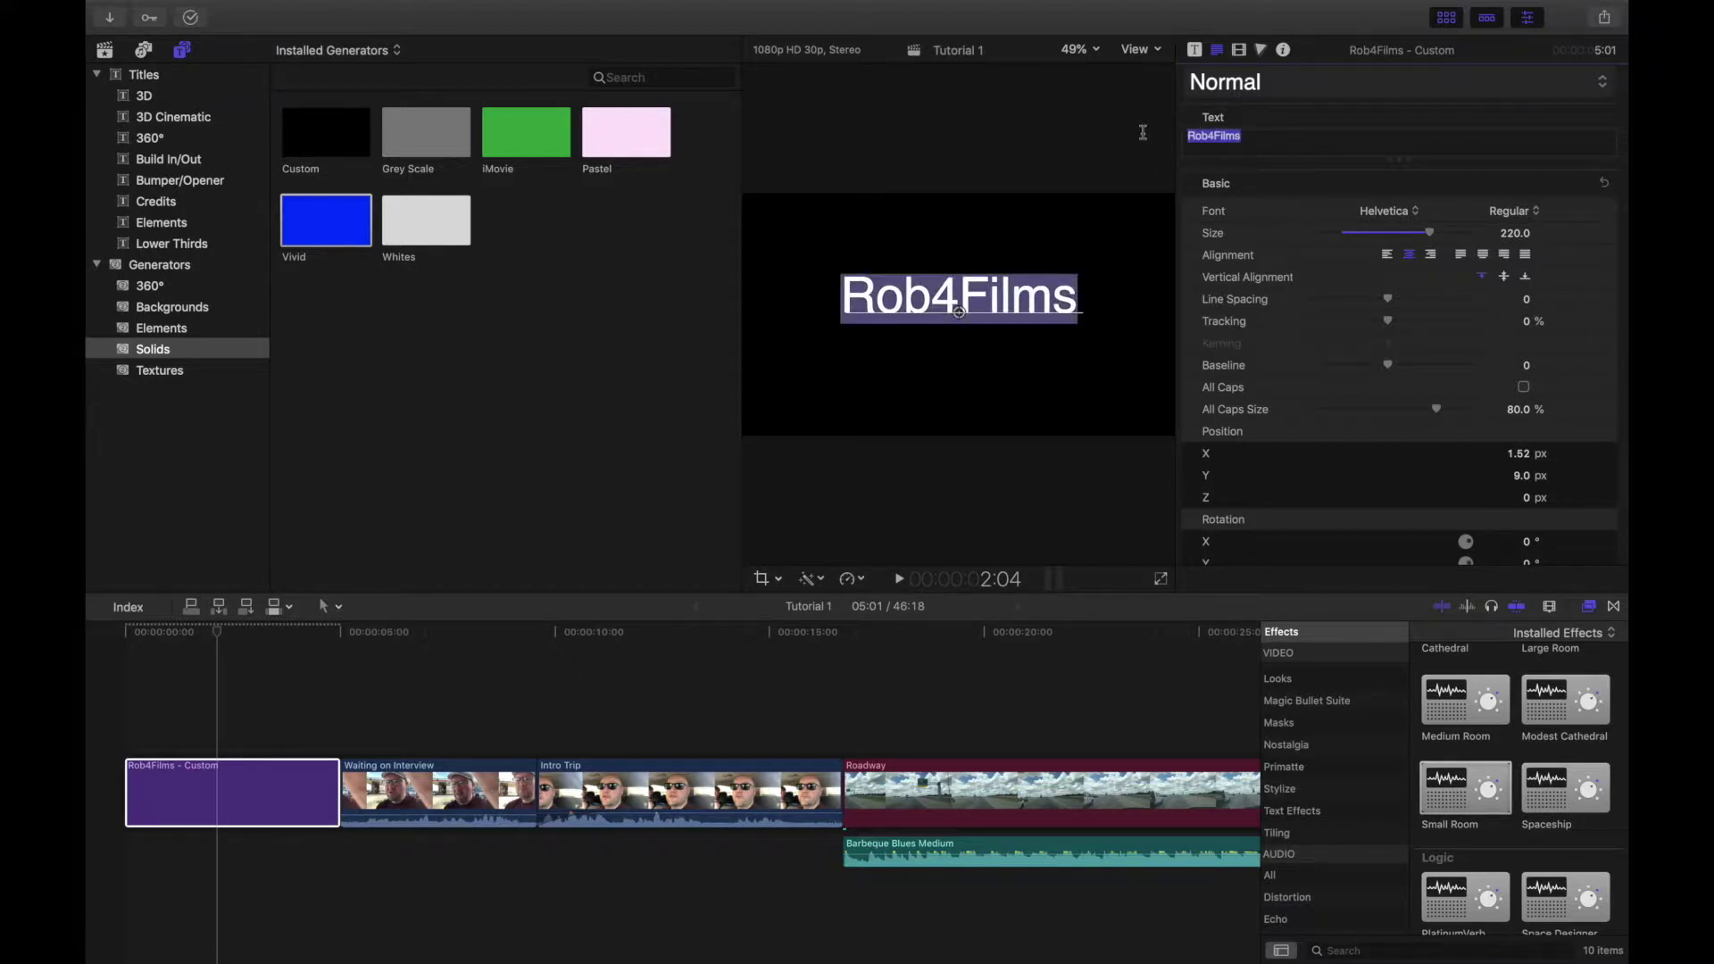
type("No I w")
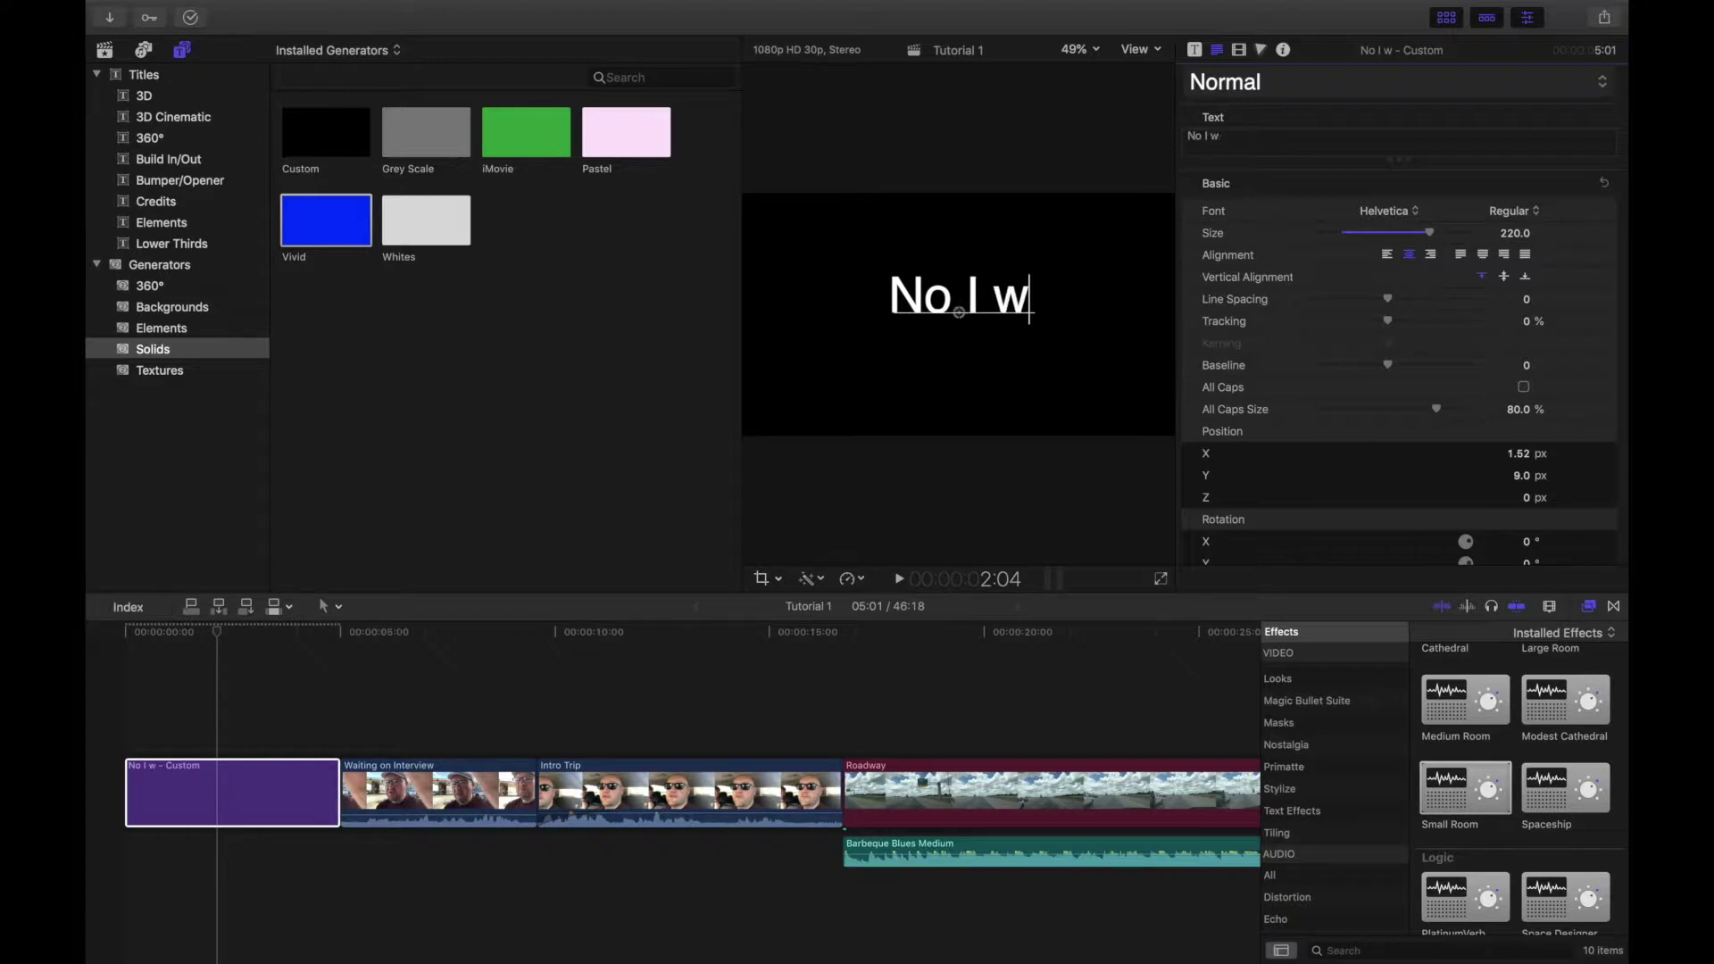
key("BackSpace")
type("Won't")
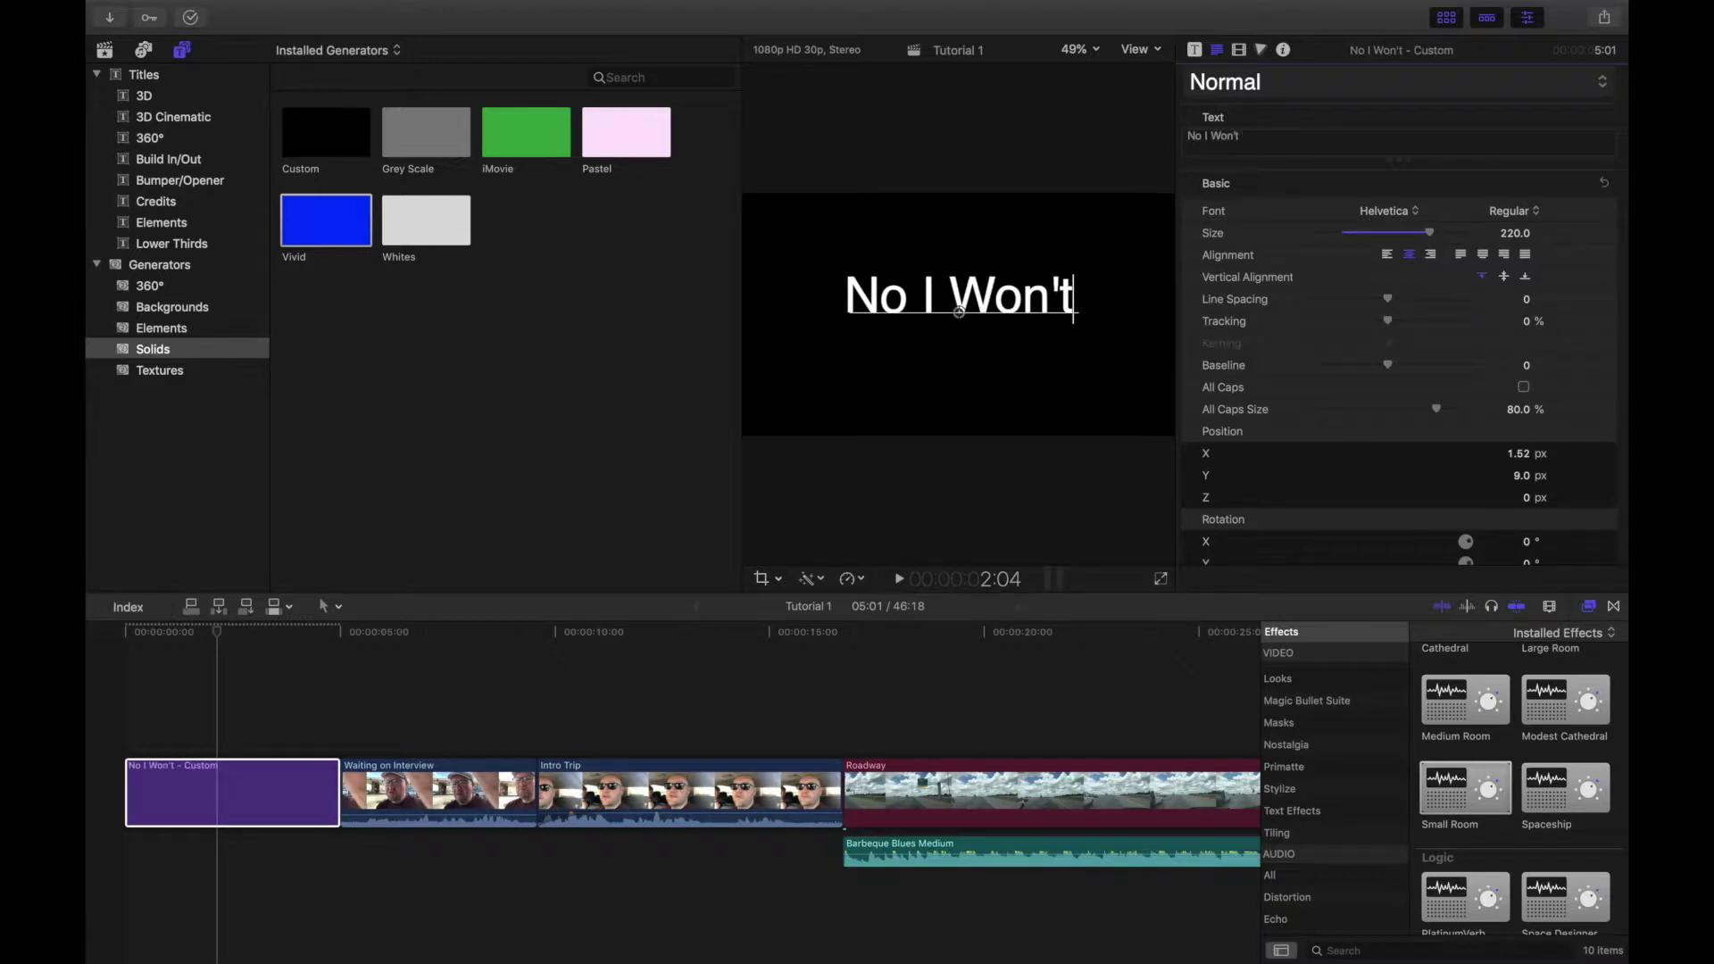
left_click_drag(960, 317, 989, 382)
Push the title toward the lower right and place it between Waiting on Interview and Intro Trip.
left_click_drag(268, 701, 453, 714)
left_click(468, 635)
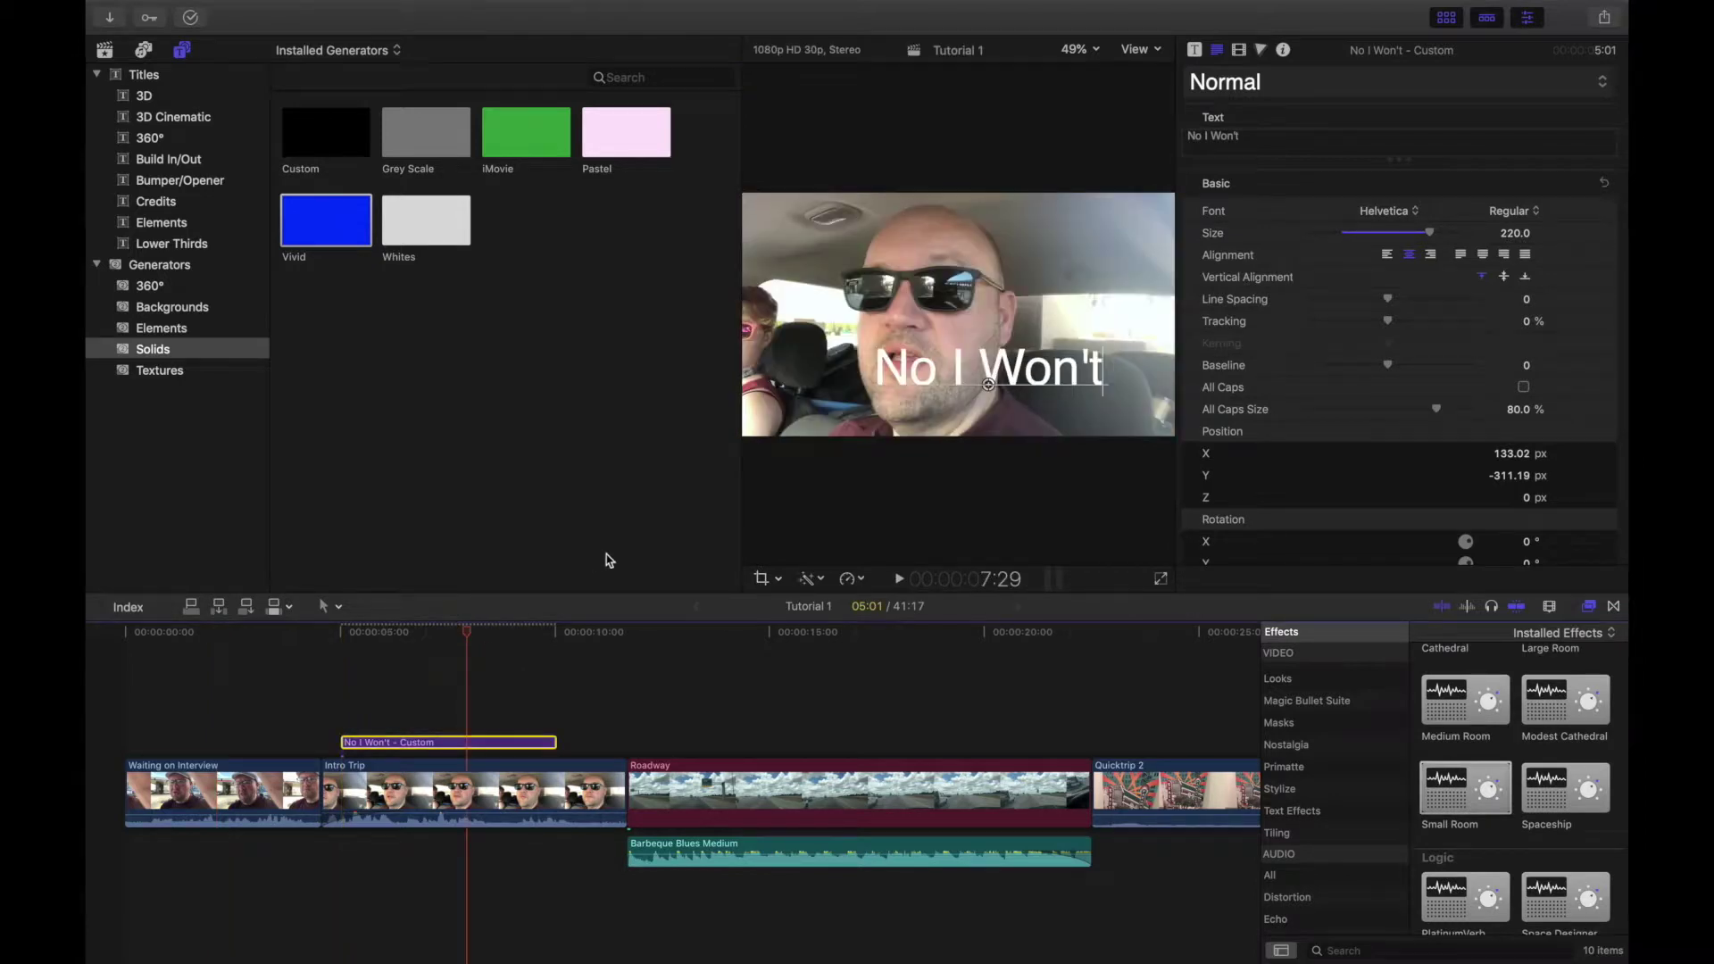
left_click_drag(993, 387, 1044, 426)
left_click(327, 636)
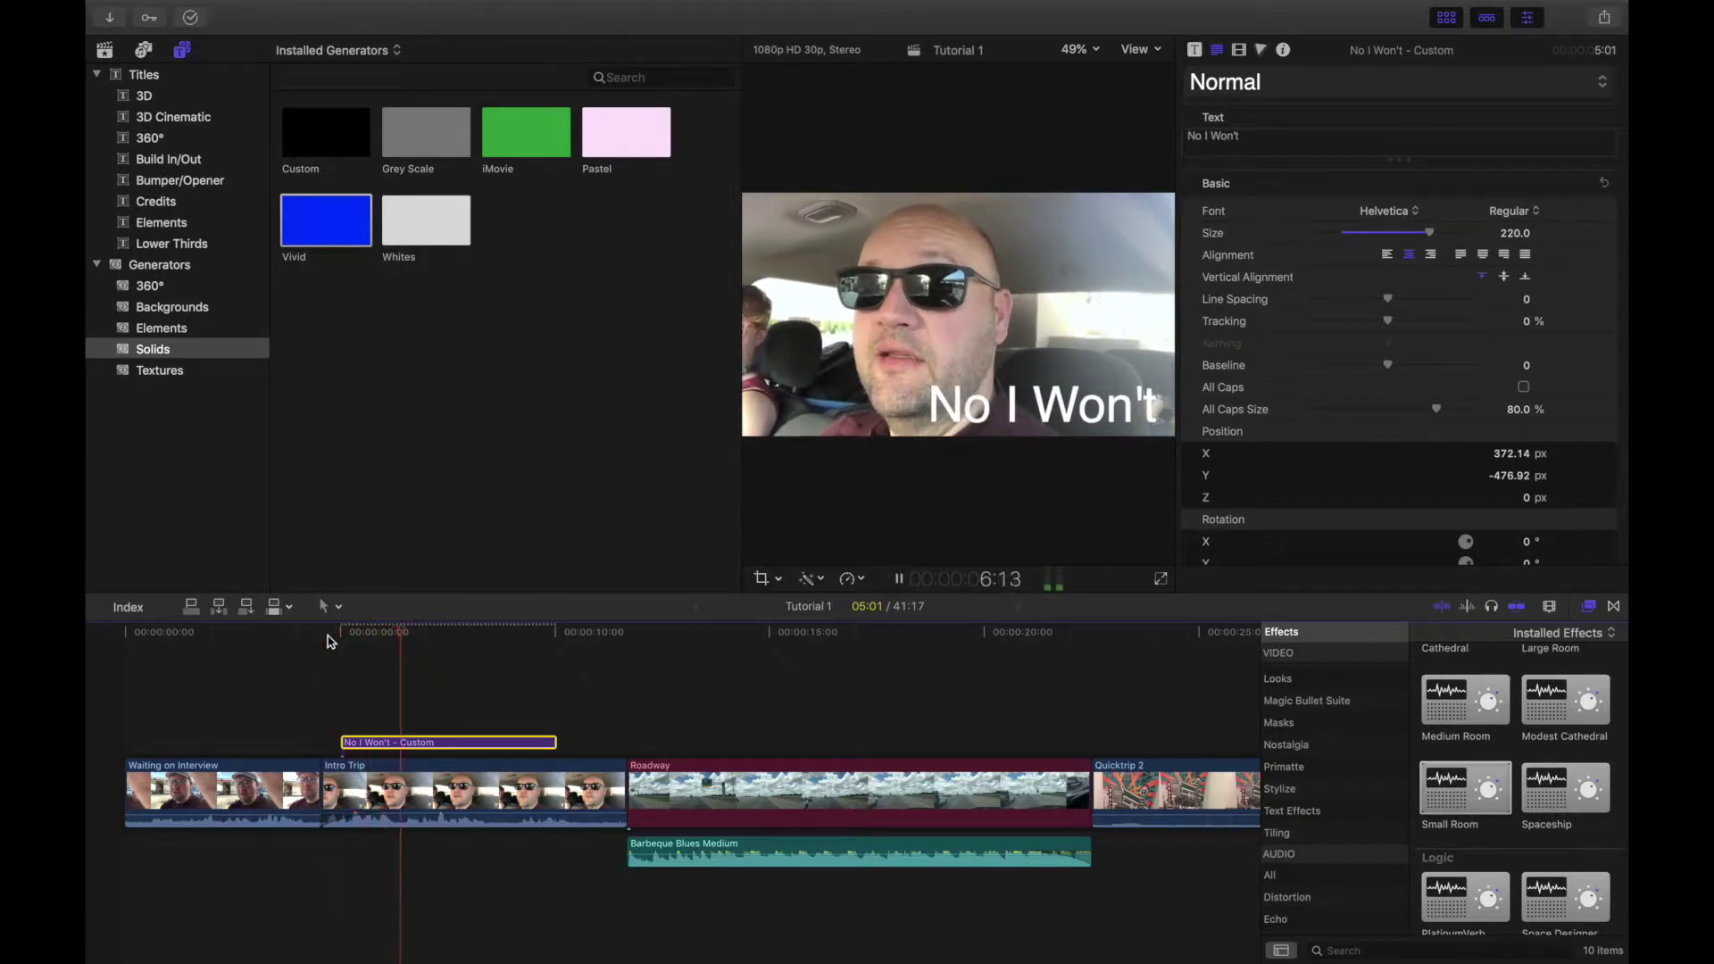
key("space")
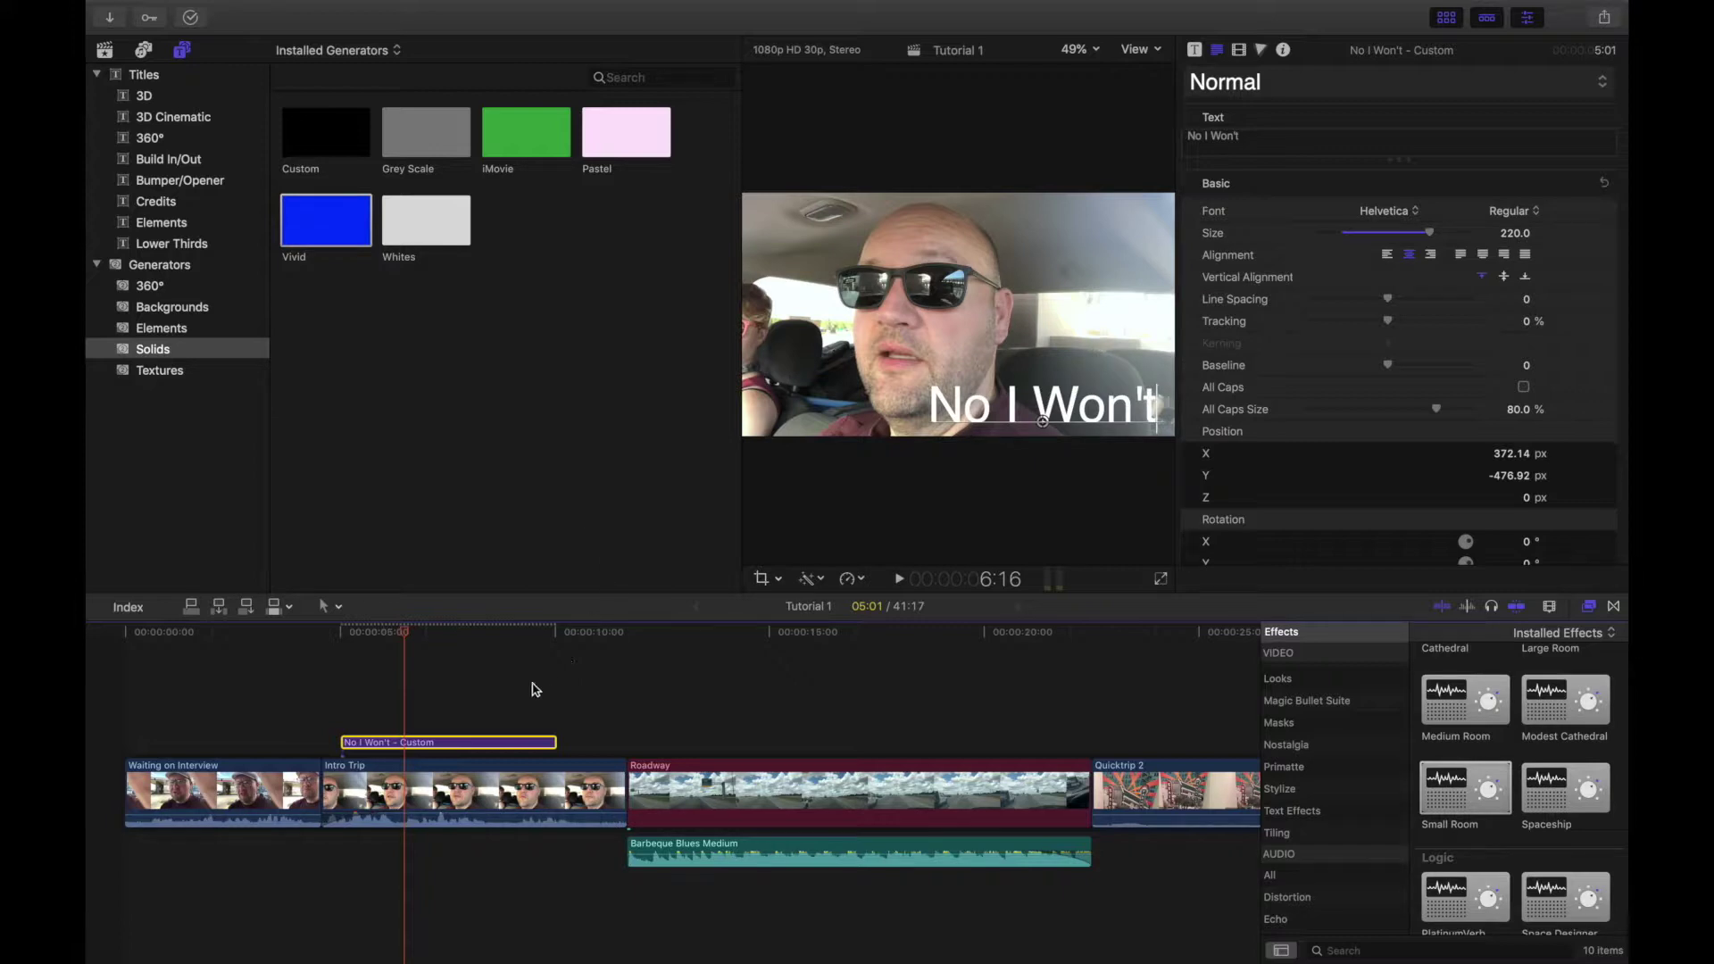
left_click_drag(494, 743, 335, 763)
Connect the No I Won't title above Waiting on Interview and extend its start and end edges.
left_click(385, 634)
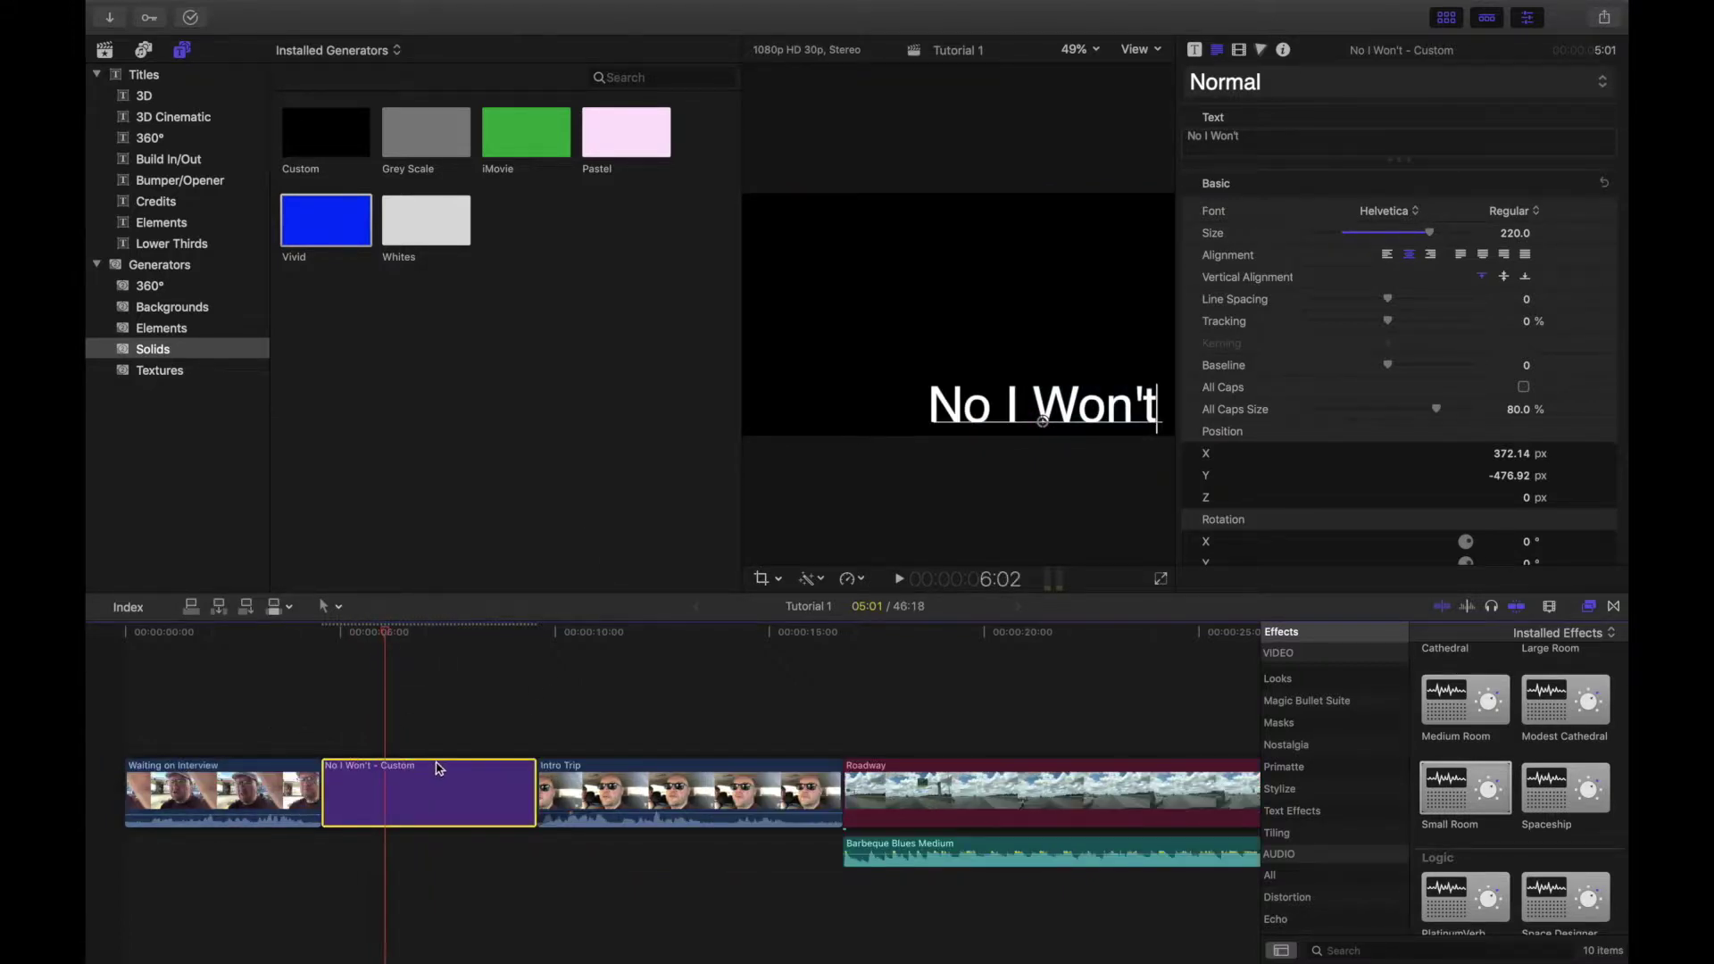
left_click_drag(530, 773, 671, 775)
left_click_drag(323, 785, 606, 742)
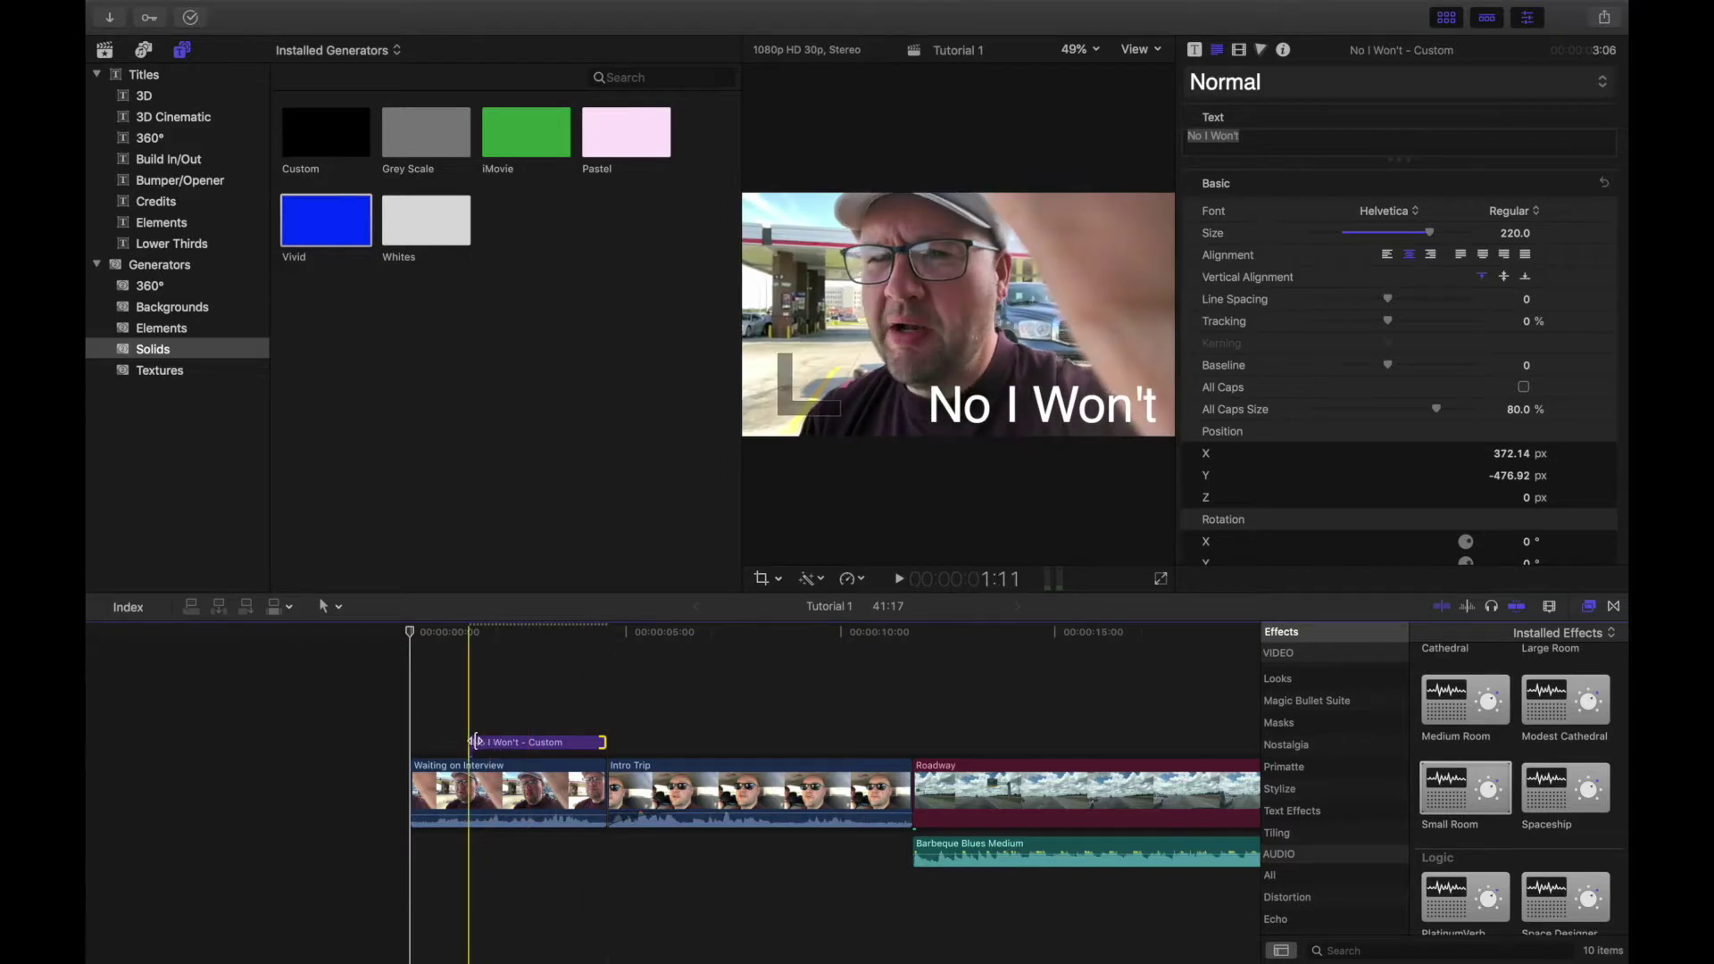
left_click_drag(471, 742, 433, 741)
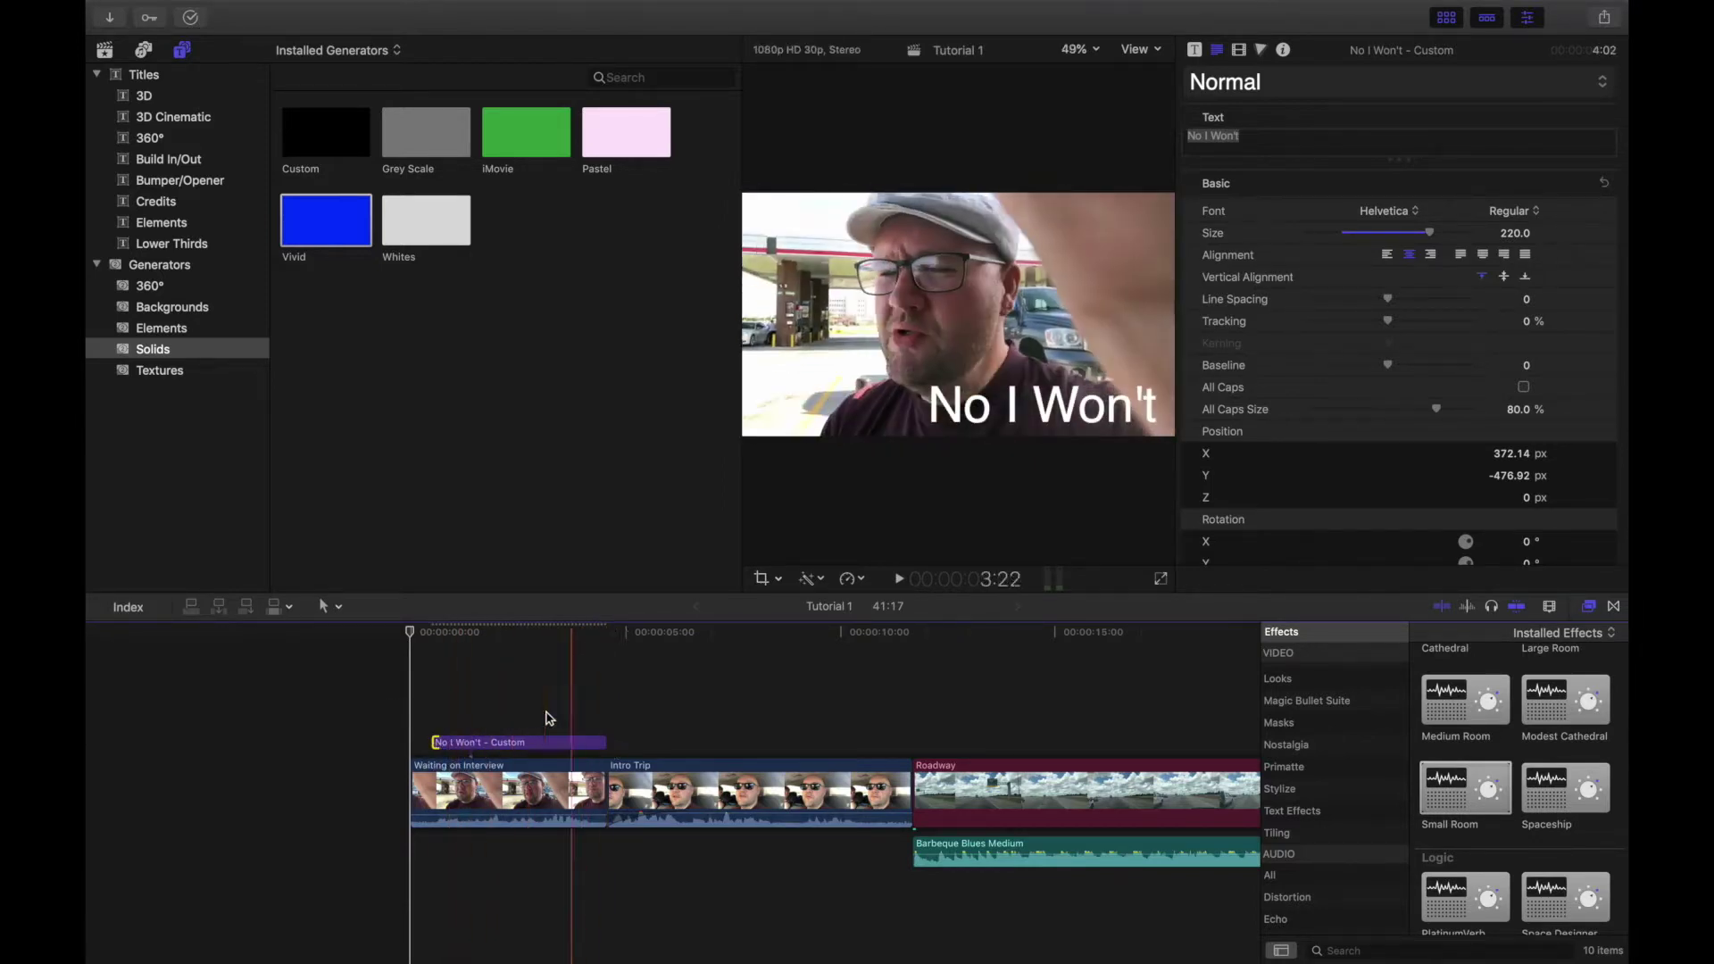
left_click(526, 636)
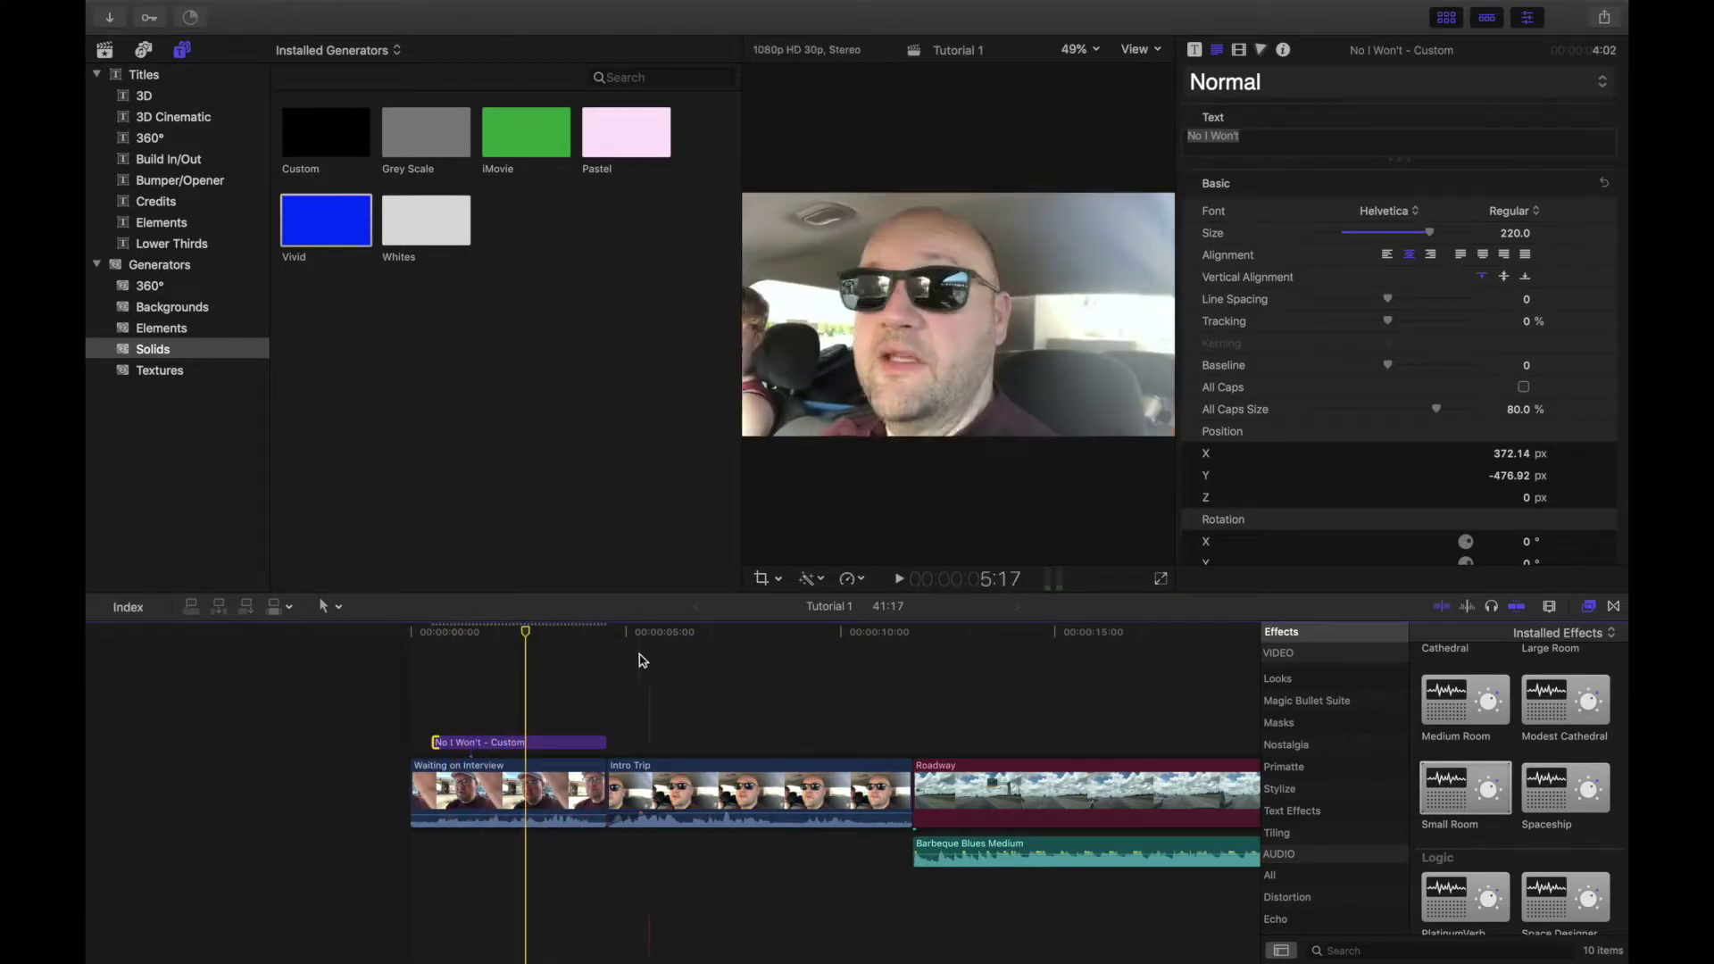
Switch the No I Won't title's font to Gaz, after briefly trying GB18030 Bitmap.
left_click(549, 741)
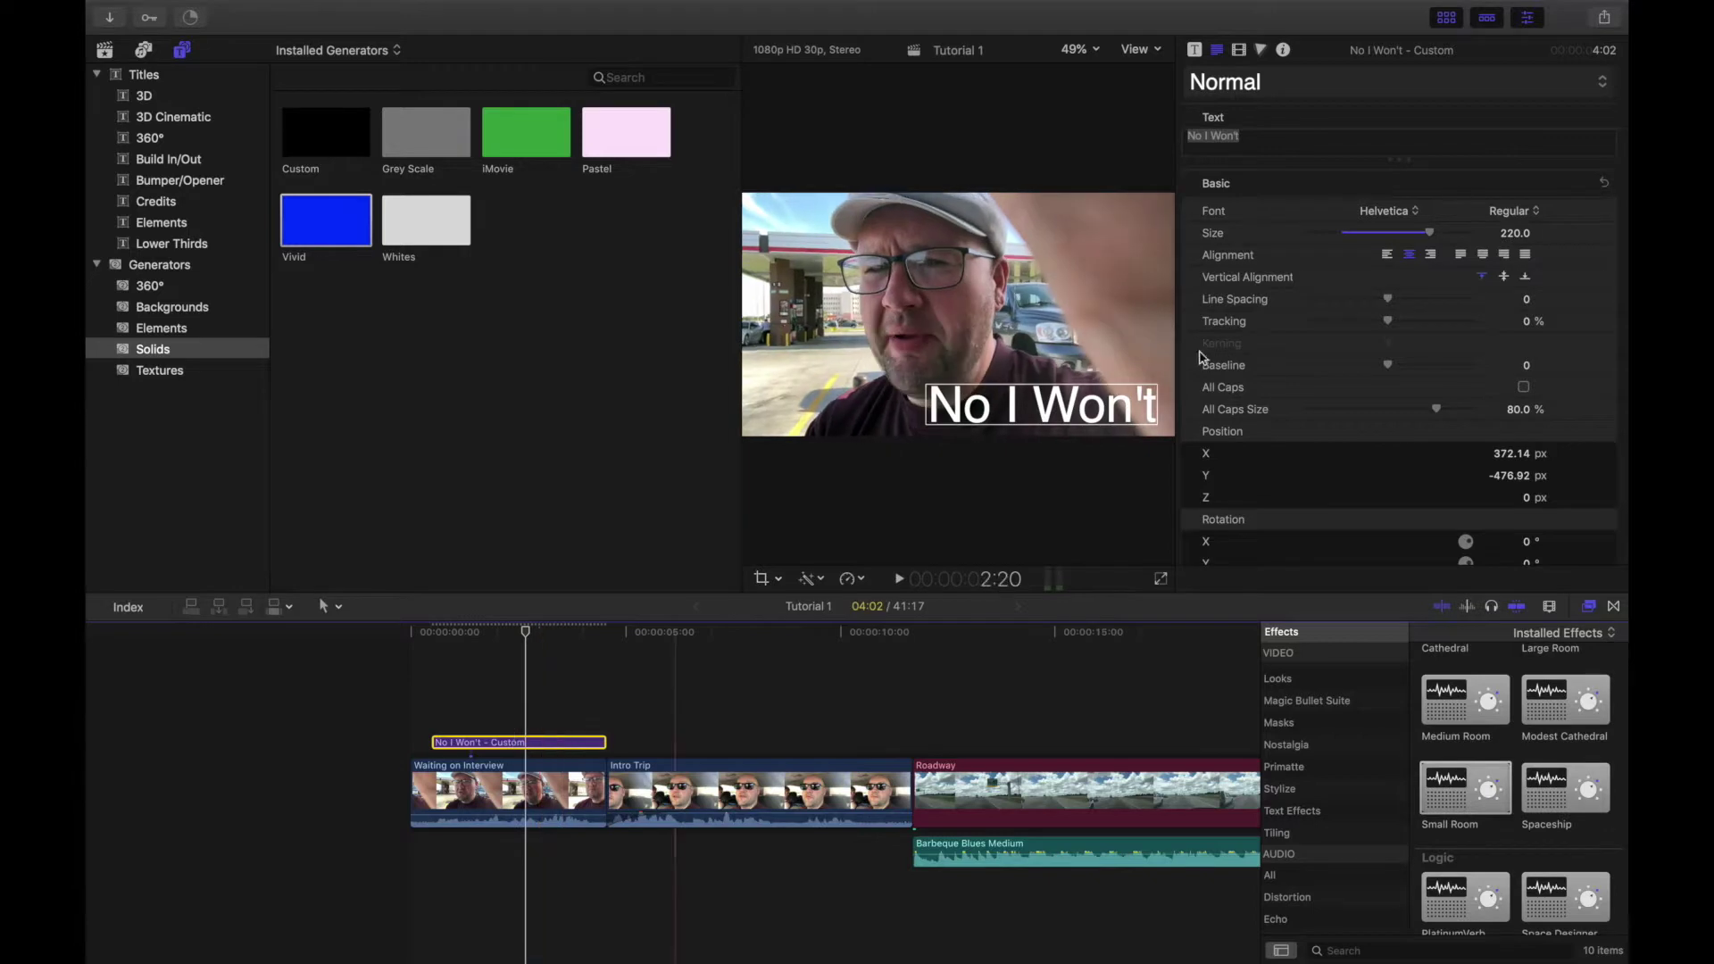
left_click(1418, 214)
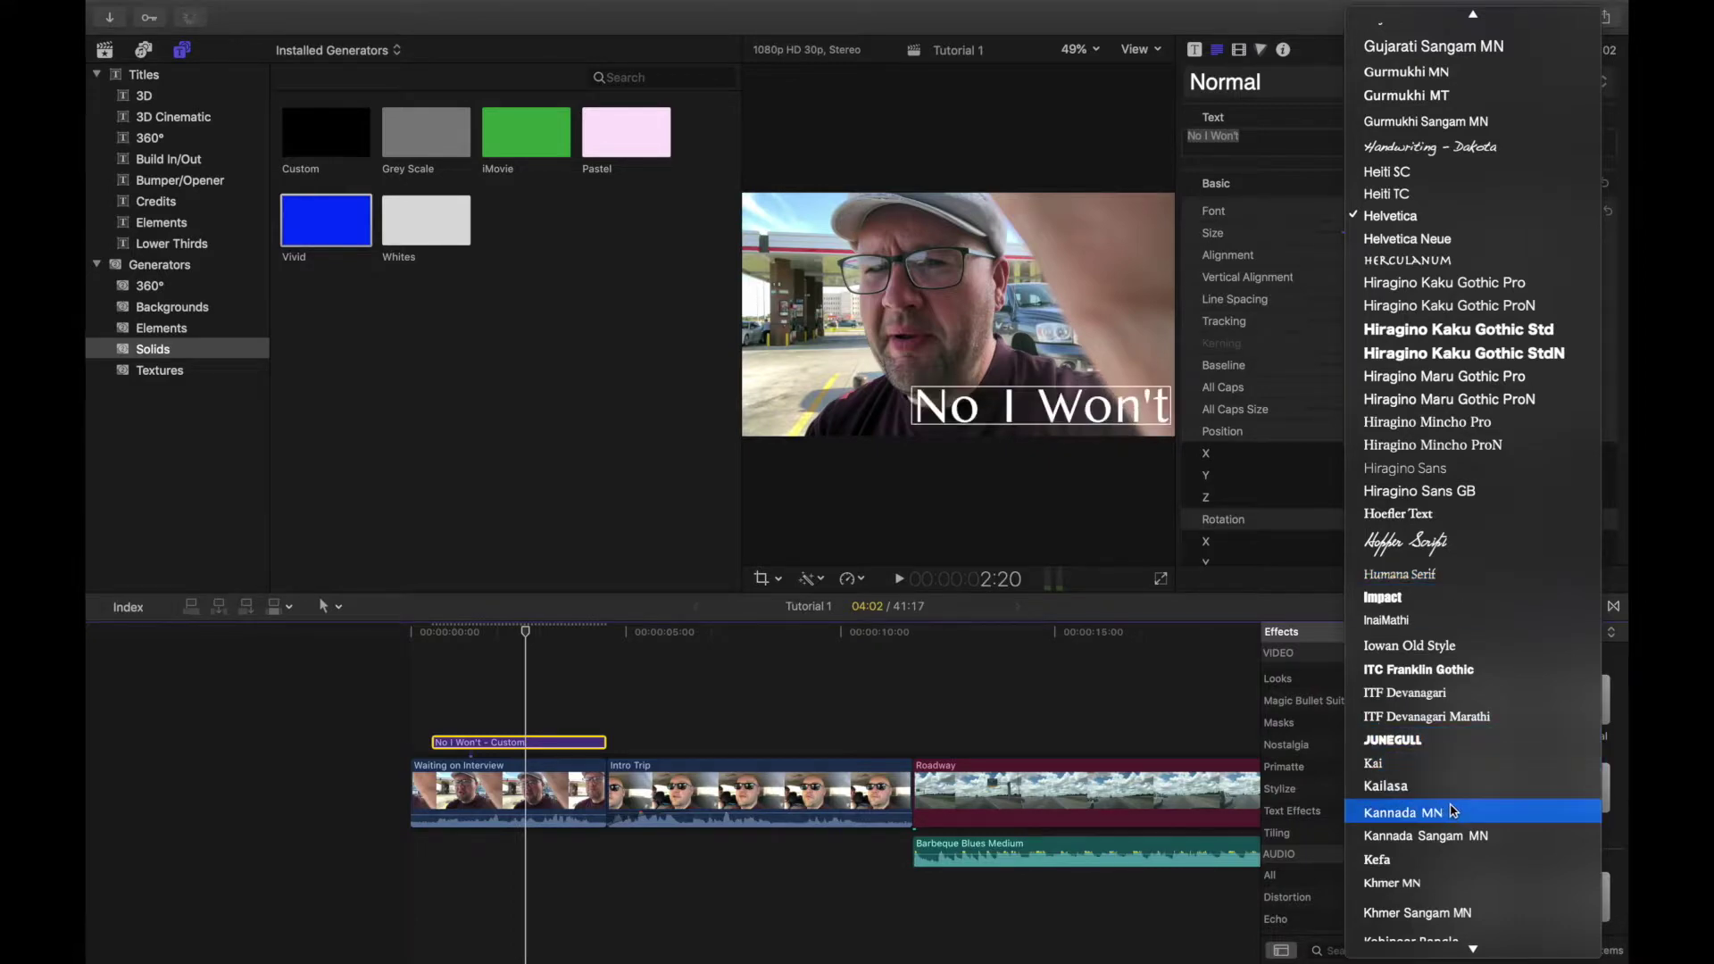
scroll(1451, 811, "down", 10)
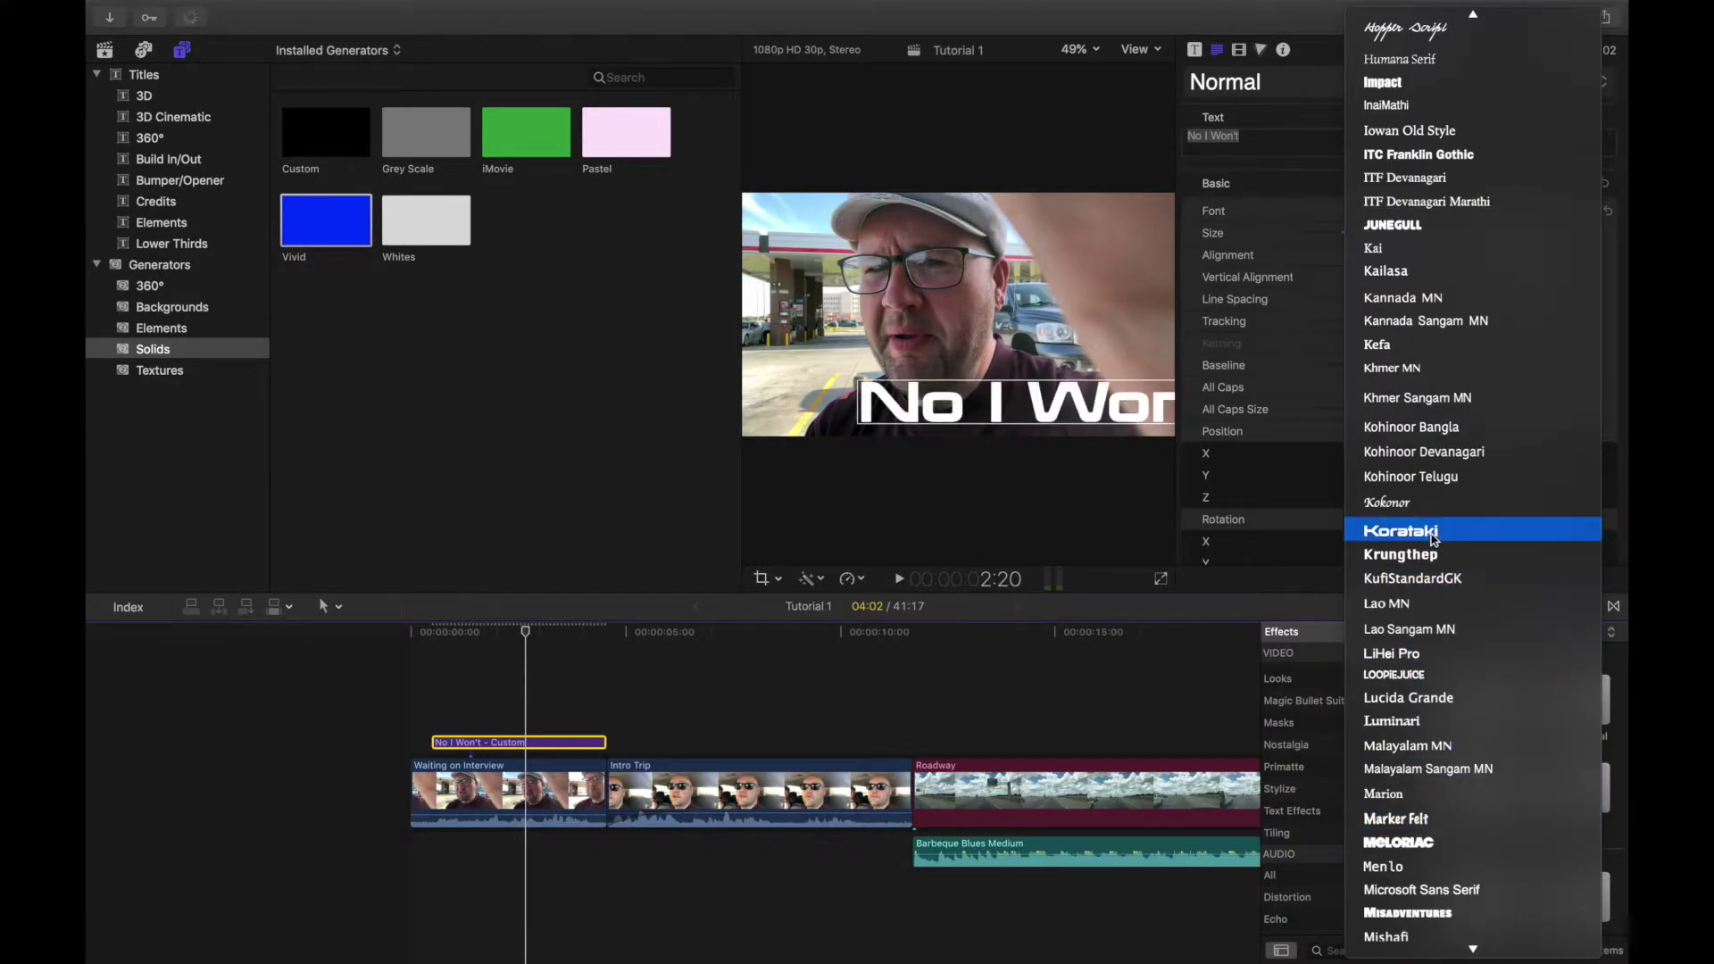
scroll(1433, 535, "up", 15)
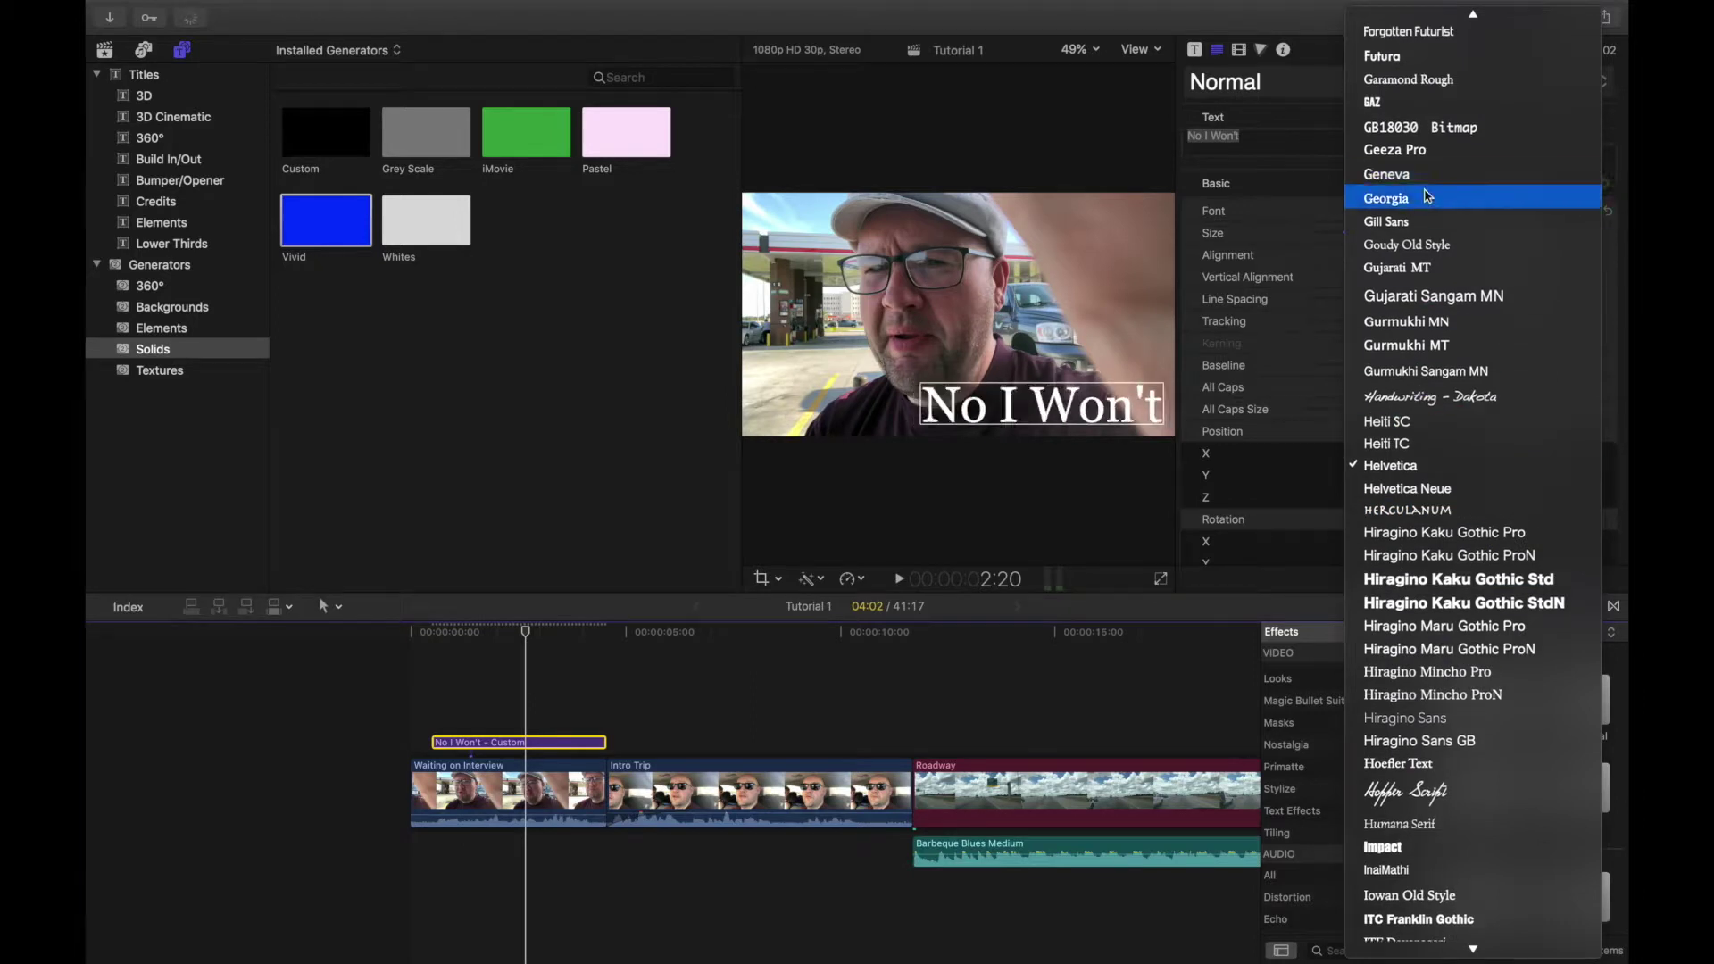
scroll(1428, 196, "up", 6)
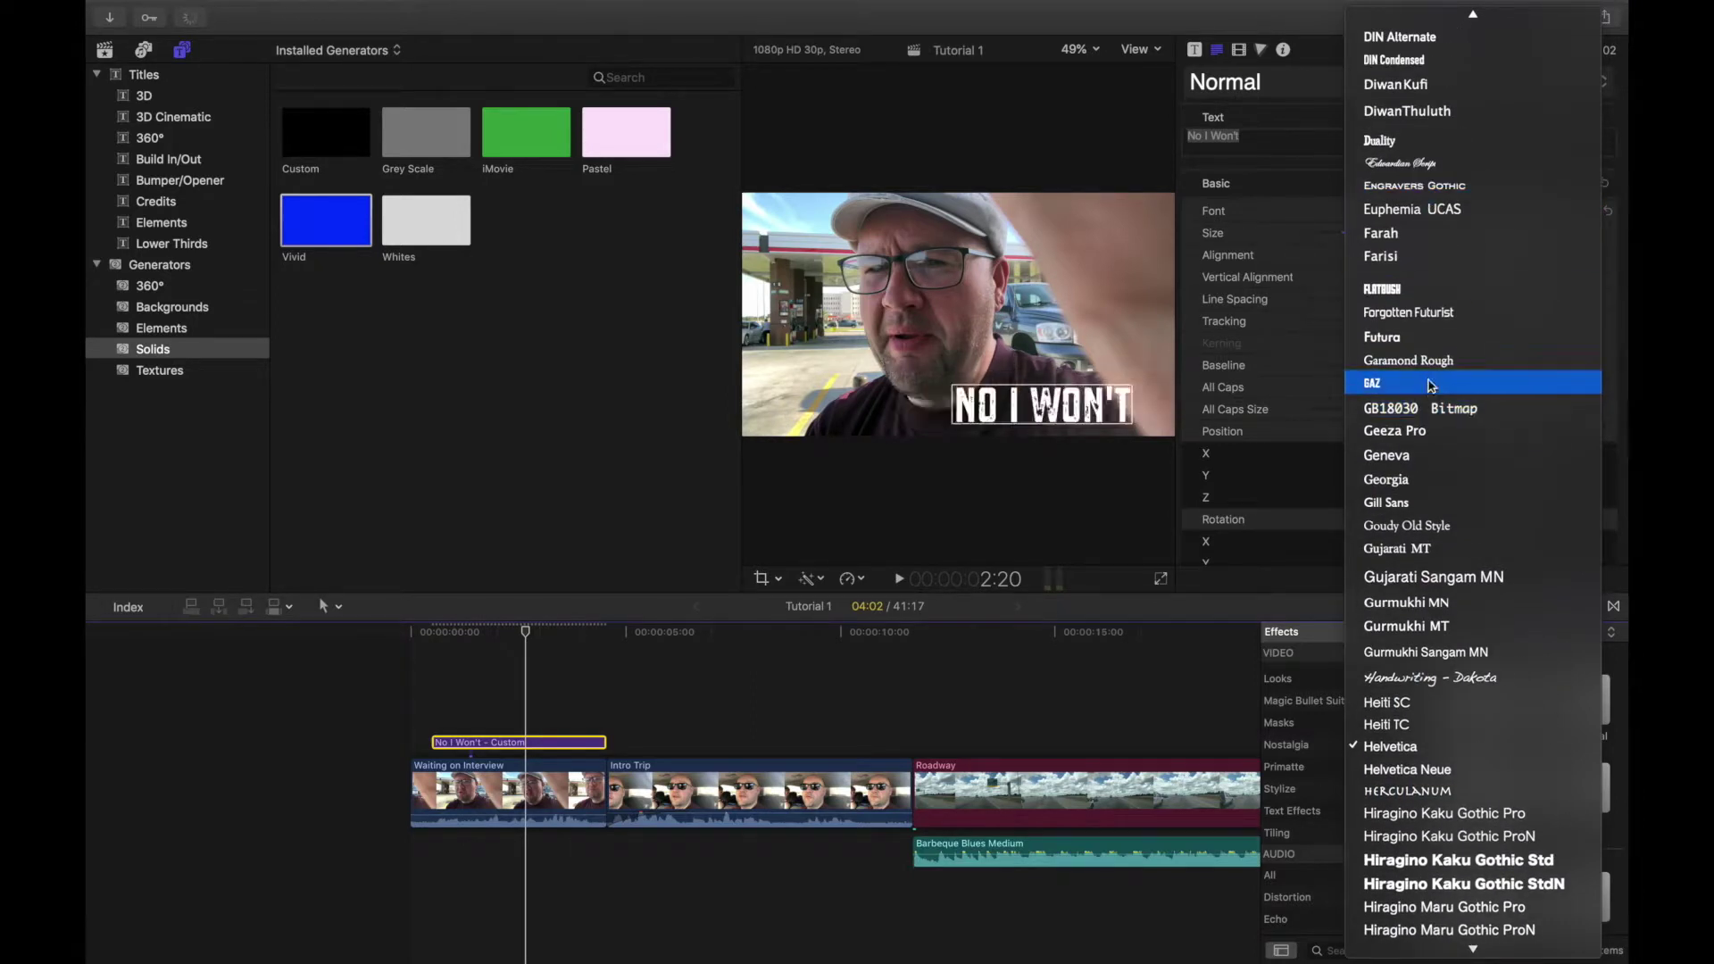
scroll(1431, 385, "down", 1)
left_click(1431, 385)
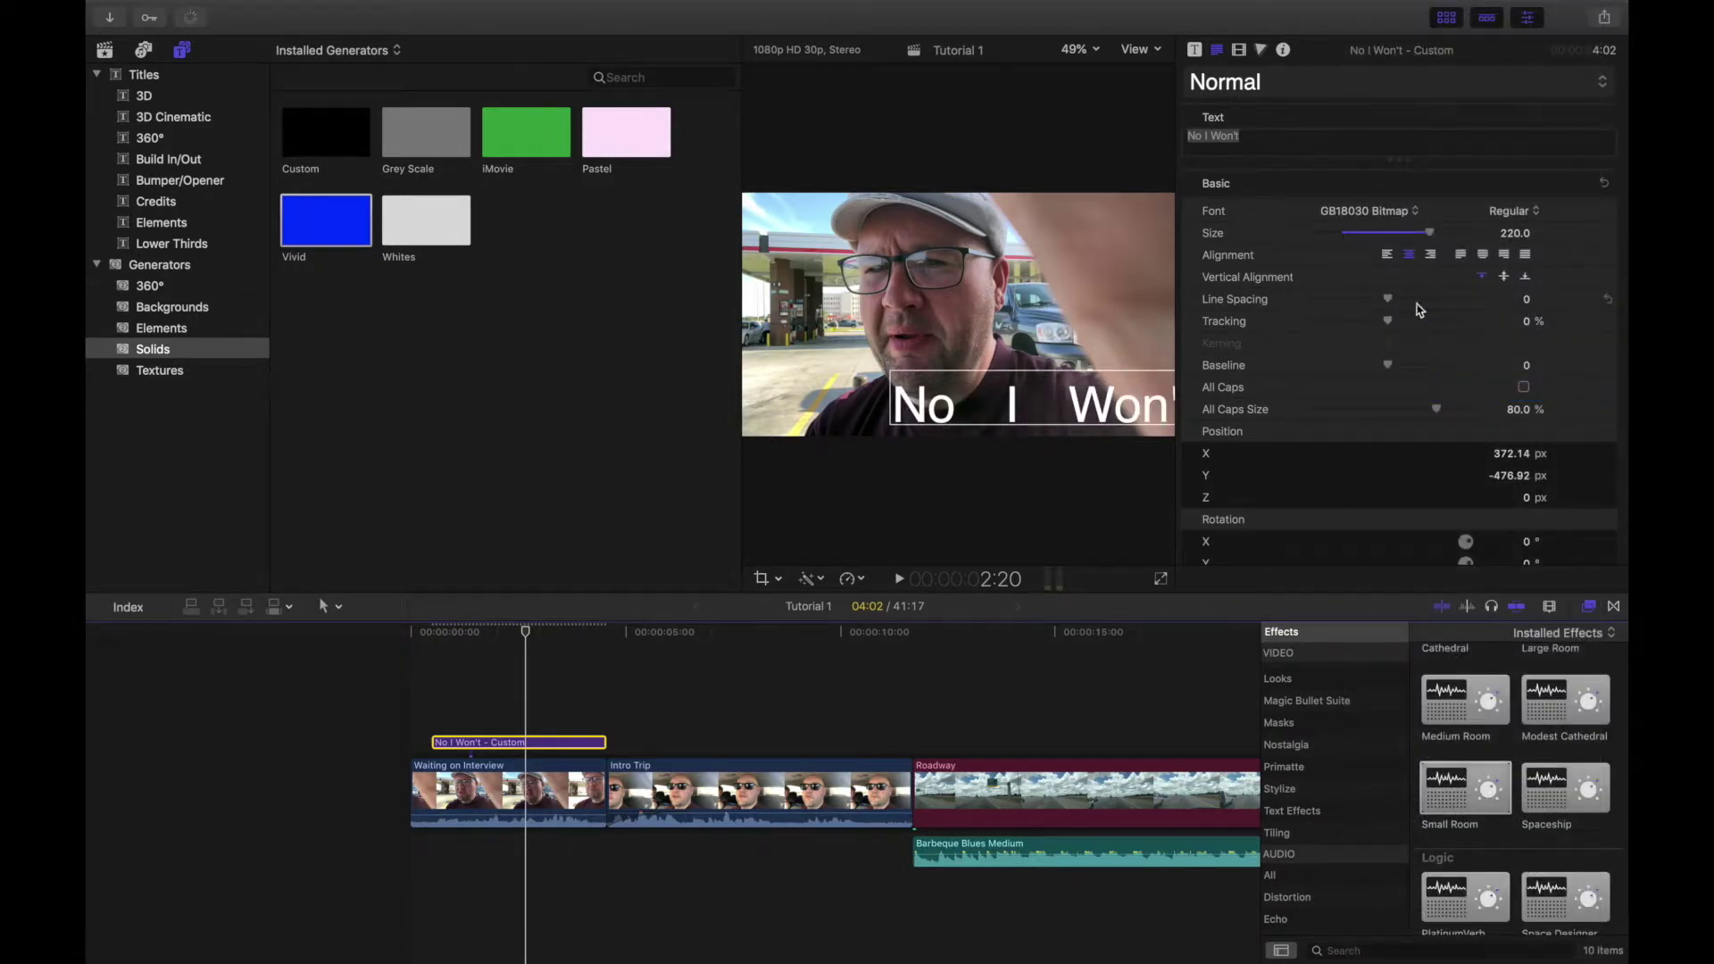
left_click(1414, 218)
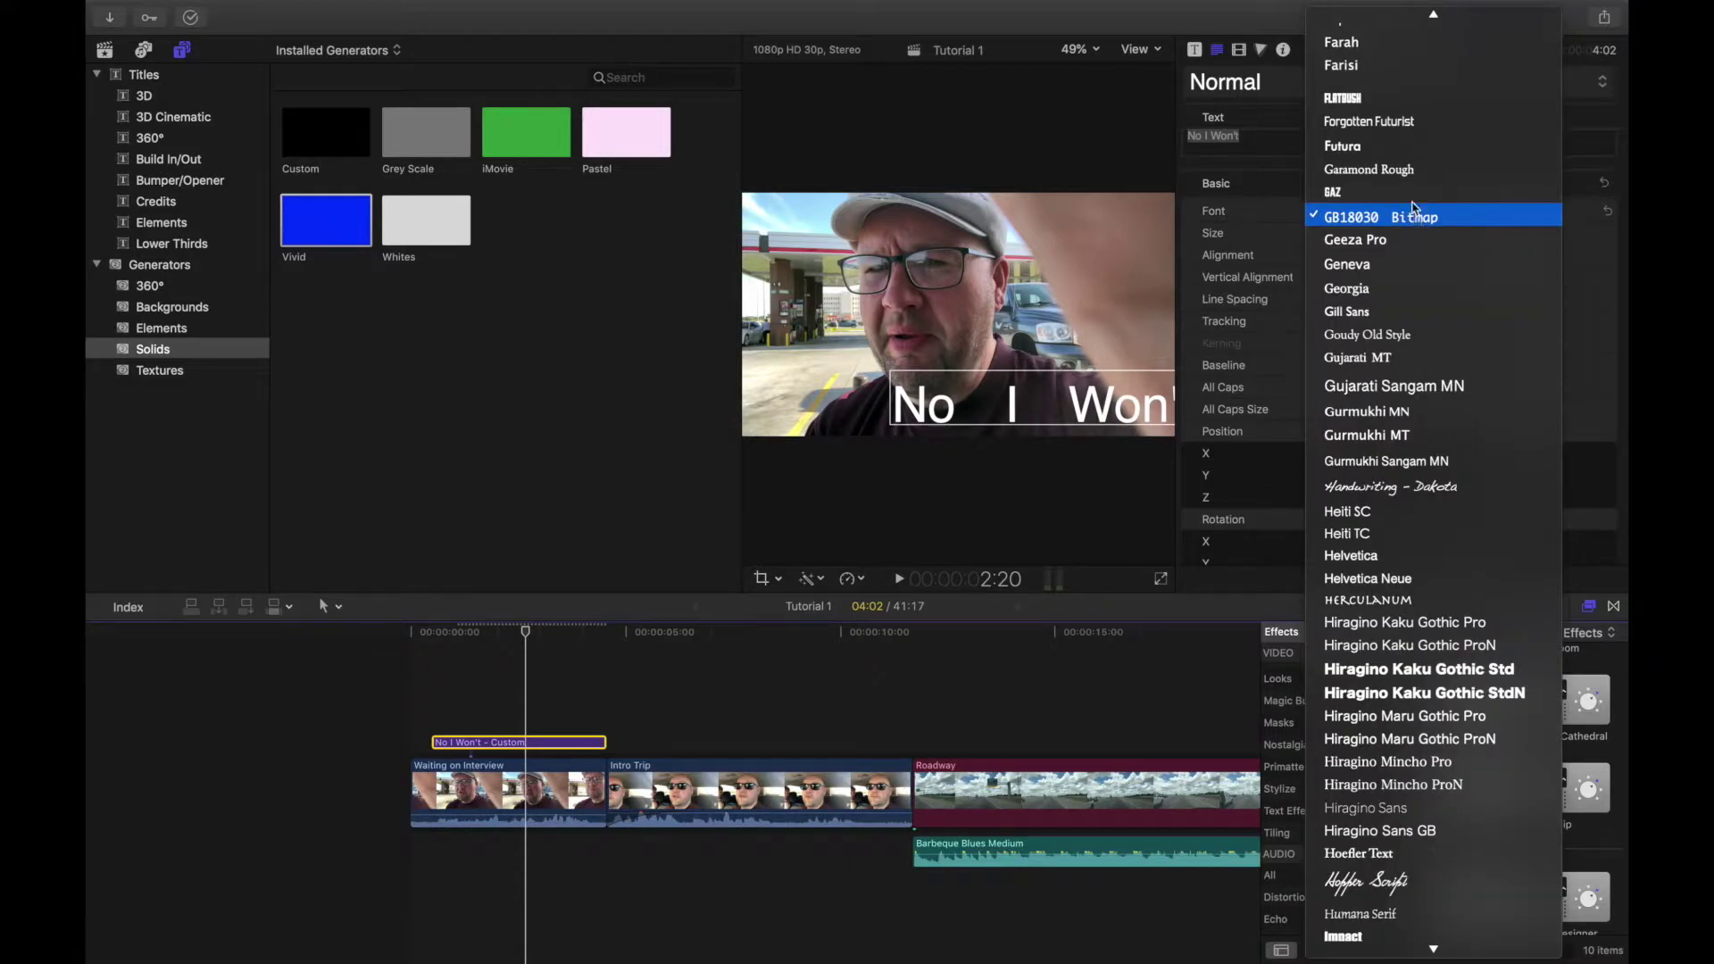
left_click(1414, 193)
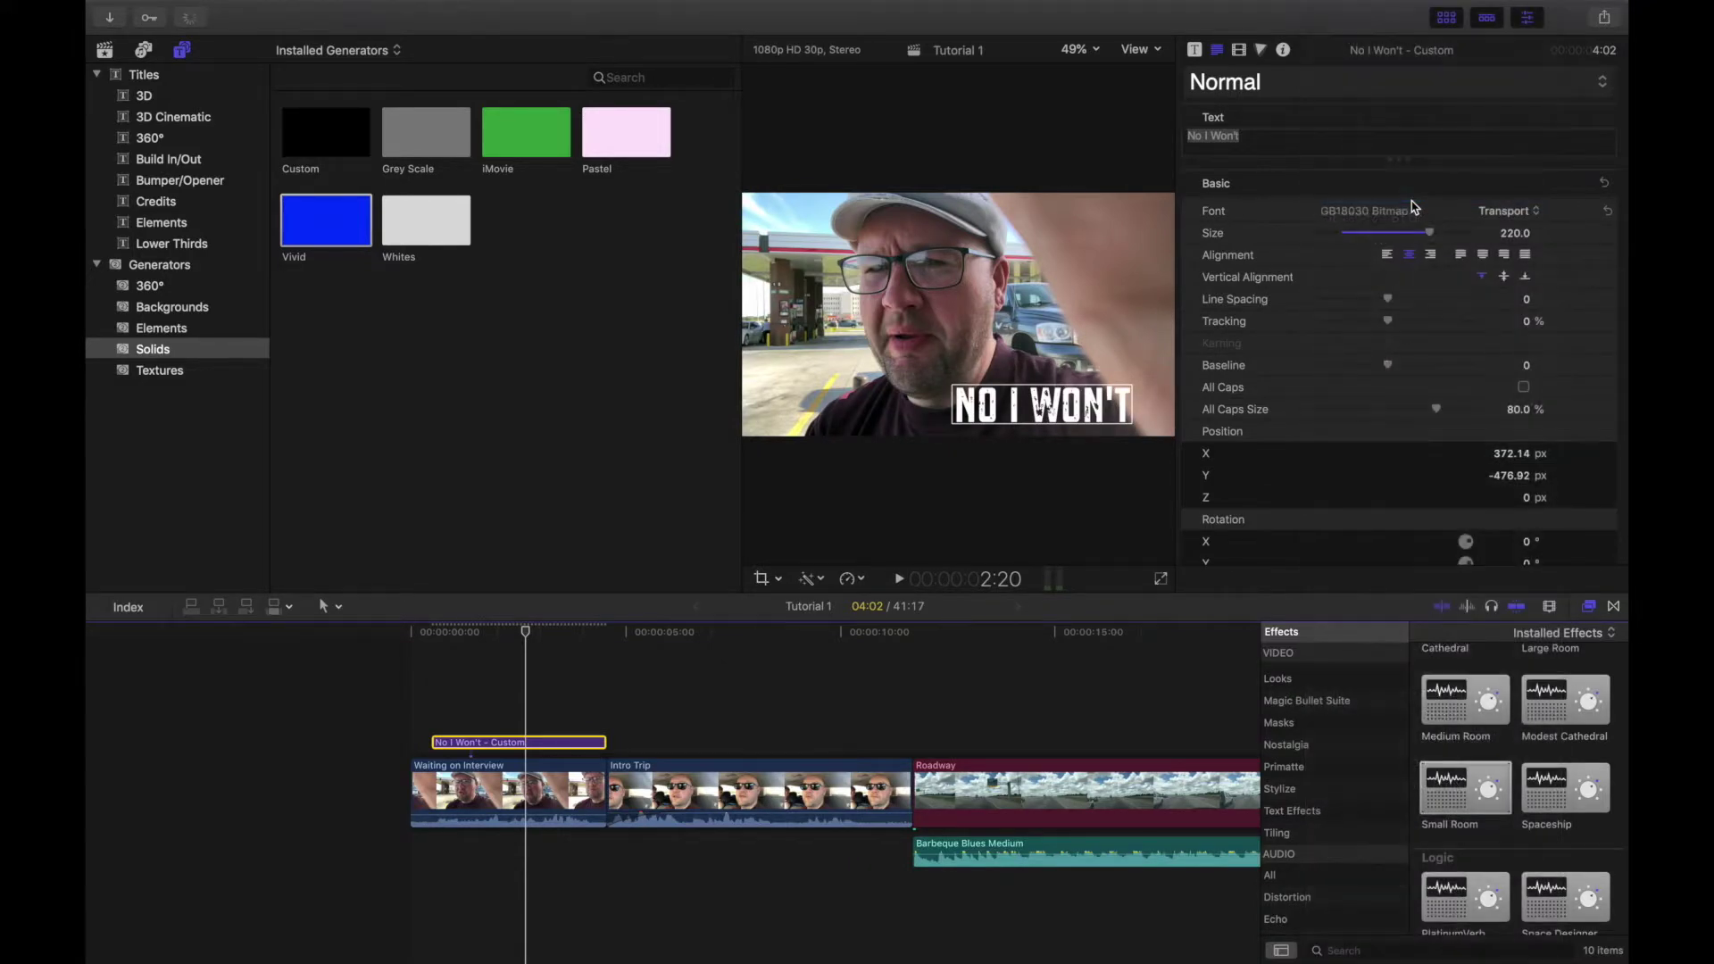
Apply the Fantasy style to the title, enlarge it to size 199 and shift it lower left.
mouse_move(1433, 243)
left_mouse_down()
mouse_move(1500, 236)
mouse_move(1453, 241)
left_mouse_up()
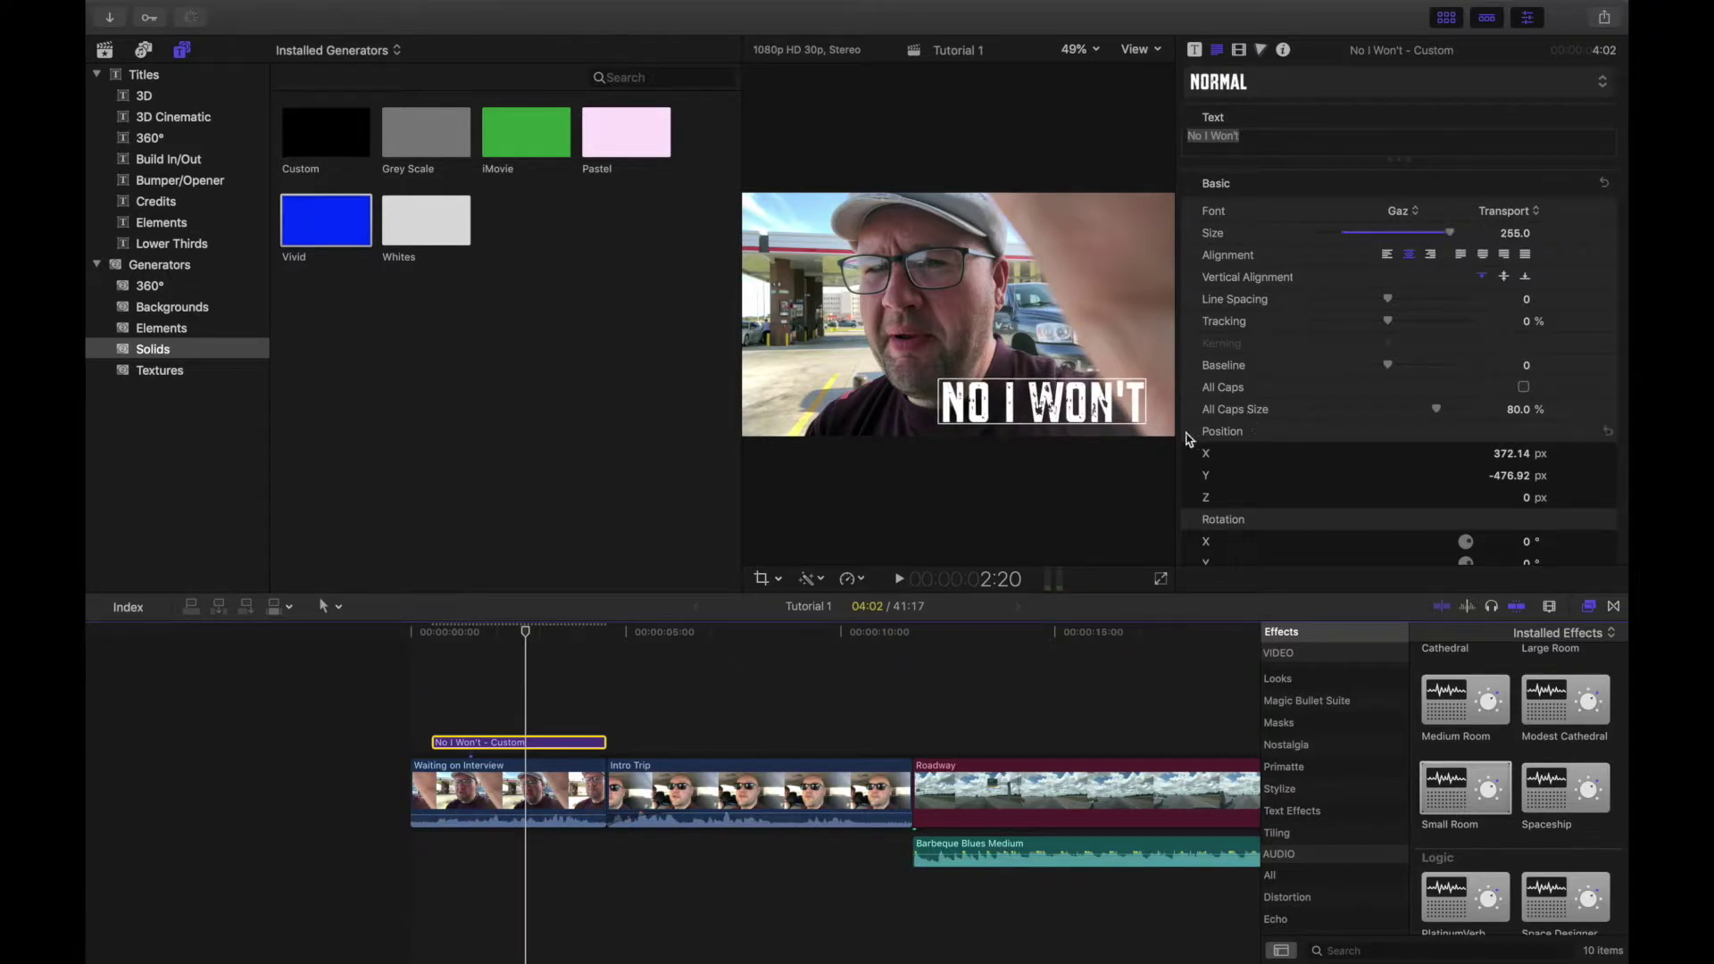
mouse_move(1082, 432)
left_mouse_down()
mouse_move(1080, 357)
mouse_move(1072, 419)
left_mouse_up()
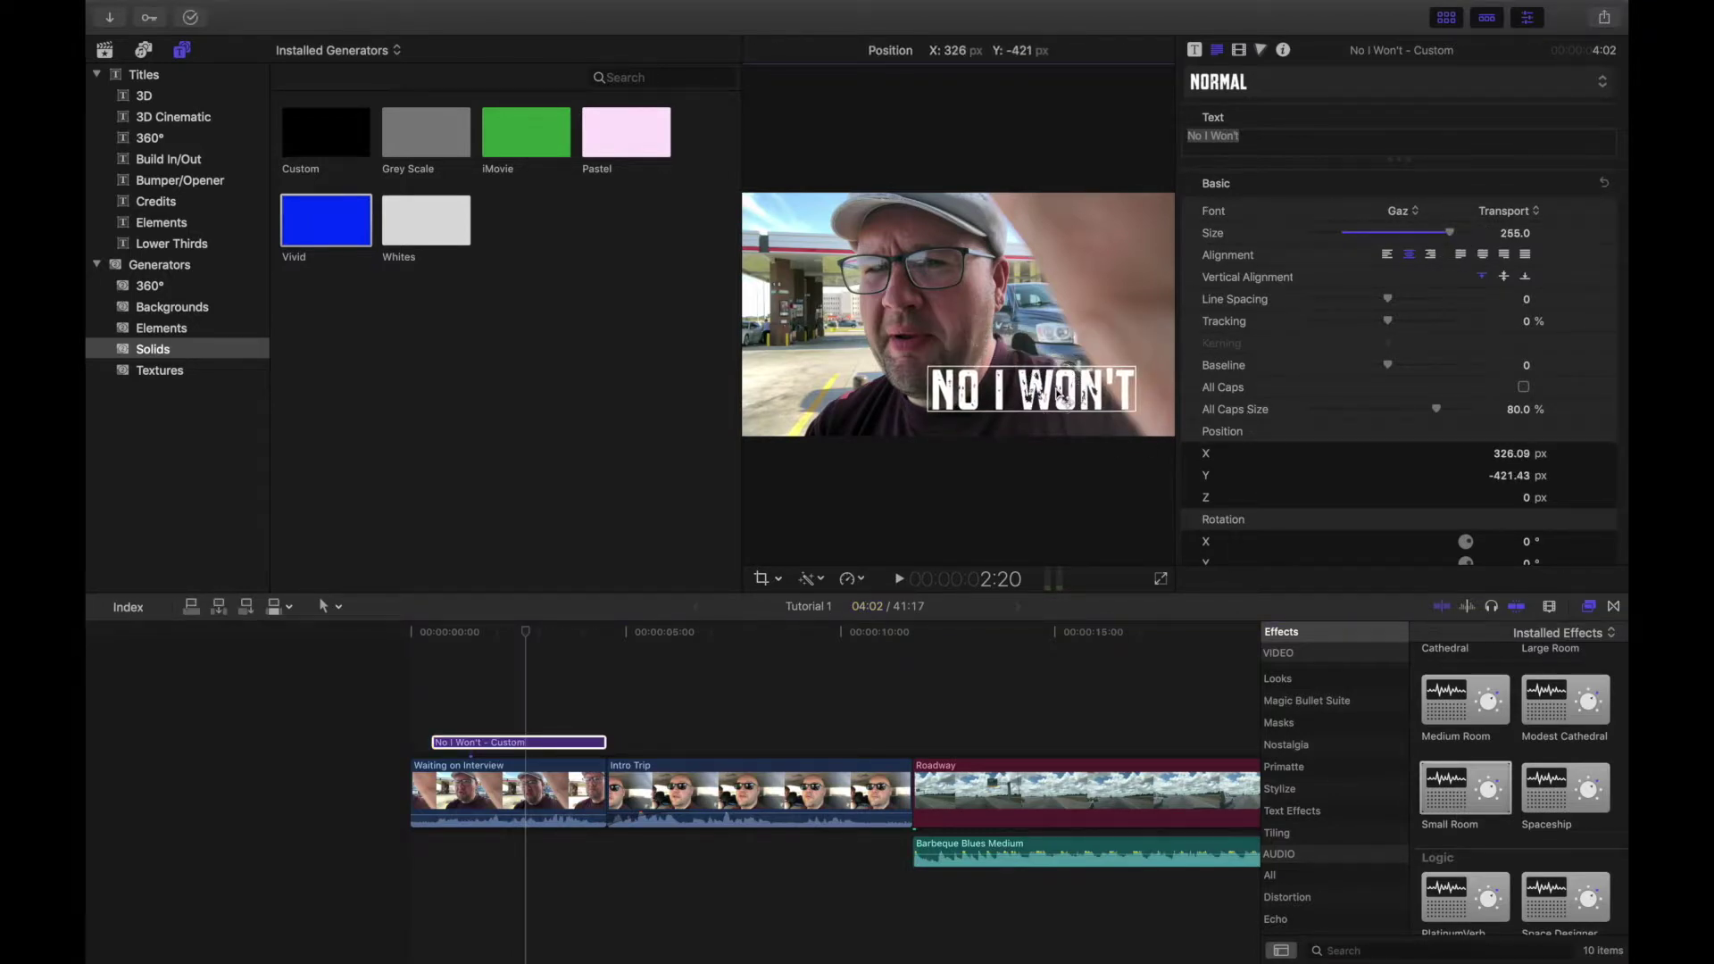
left_click(1604, 85)
mouse_move(1553, 147)
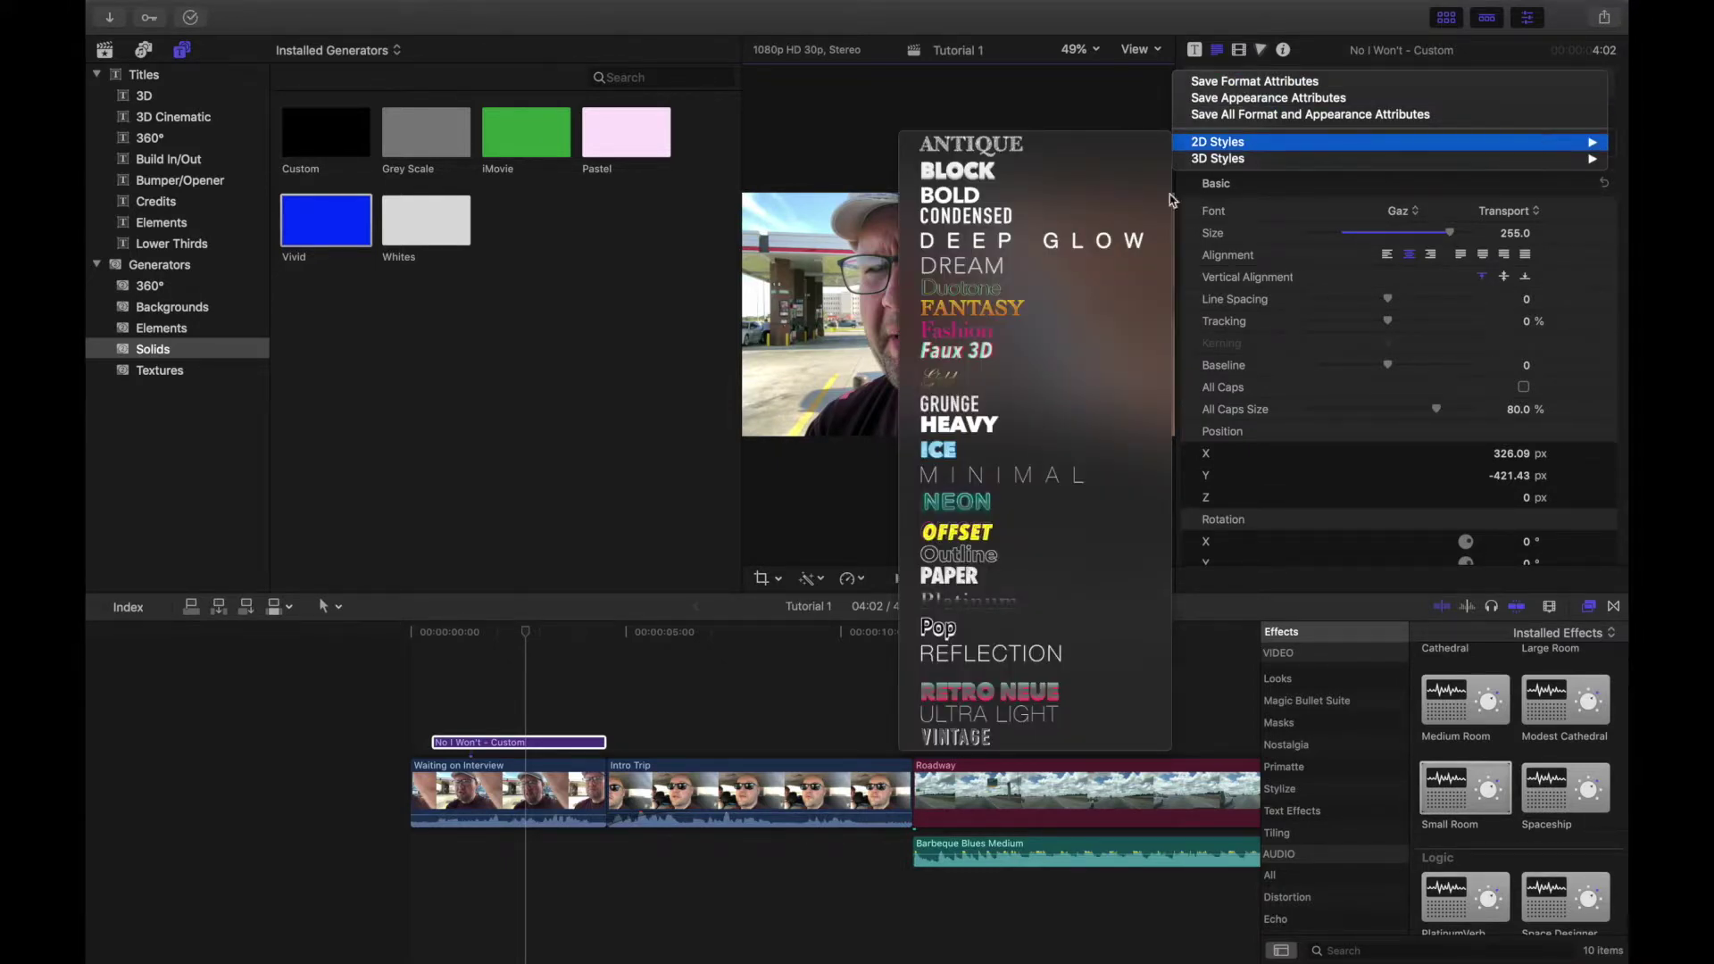
key("Escape")
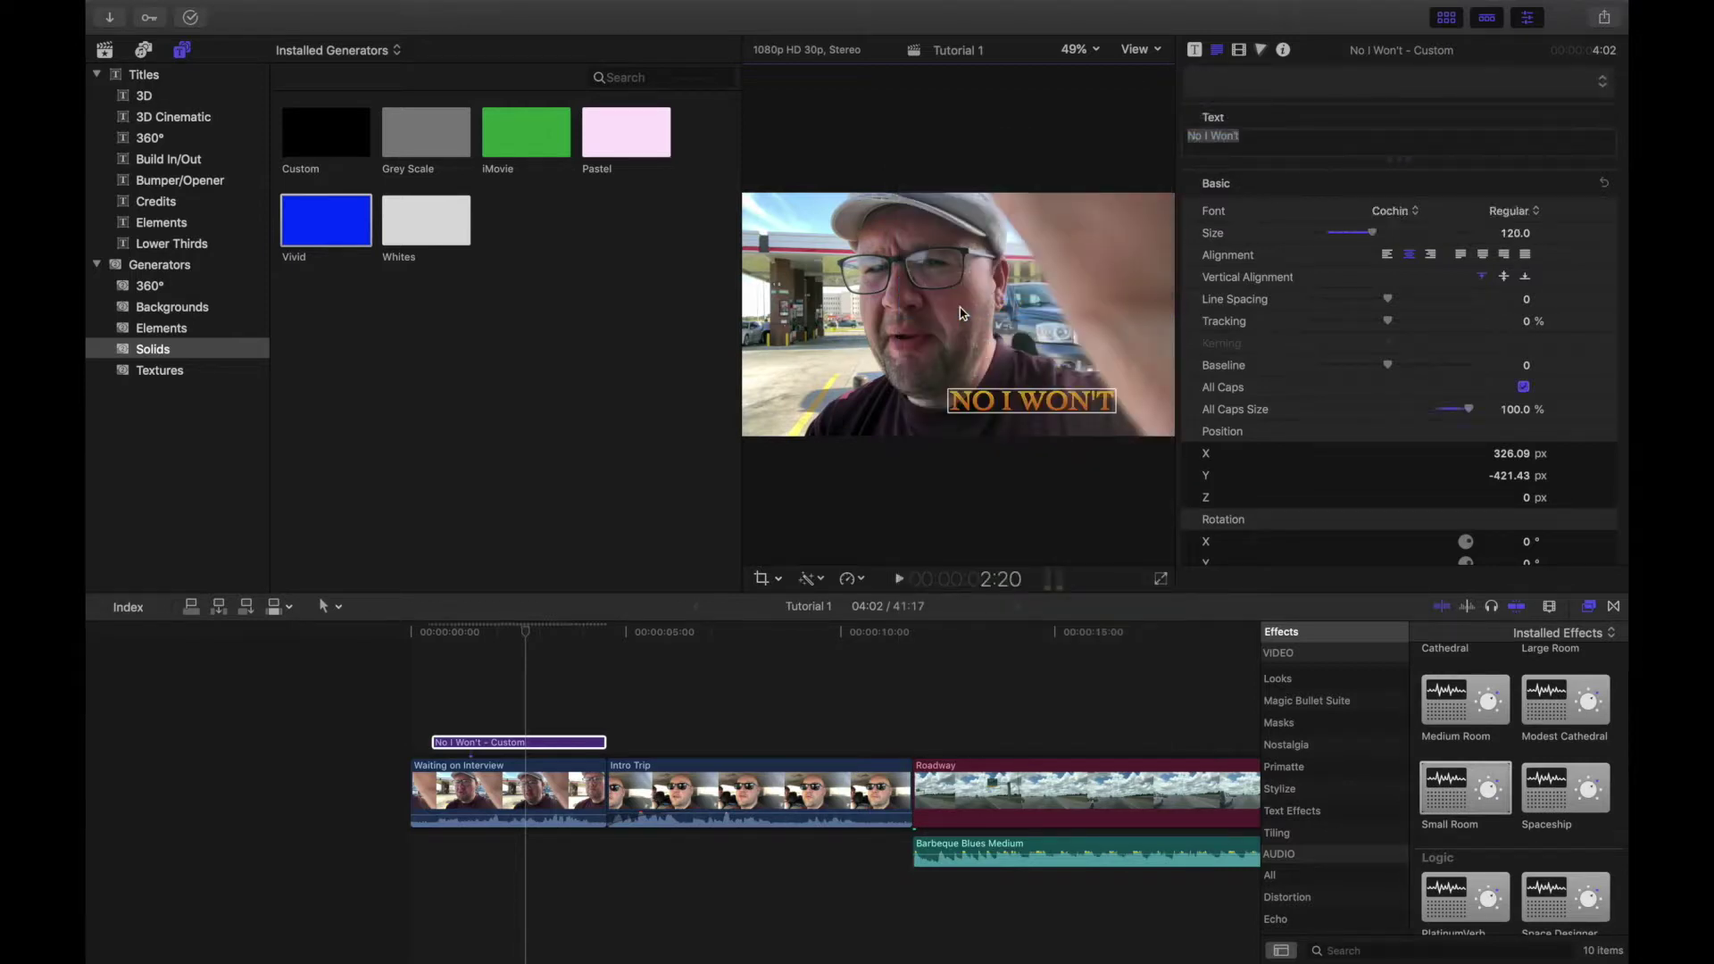
mouse_move(1384, 238)
left_mouse_down()
mouse_move(1455, 236)
mouse_move(1413, 234)
left_mouse_up()
left_click_drag(1006, 406, 886, 409)
Move the title into the storyline after Waiting on Interview, centre it, and show Build In/Out titles.
left_click_drag(455, 751, 634, 768)
left_click(703, 646)
left_click_drag(900, 380, 958, 288)
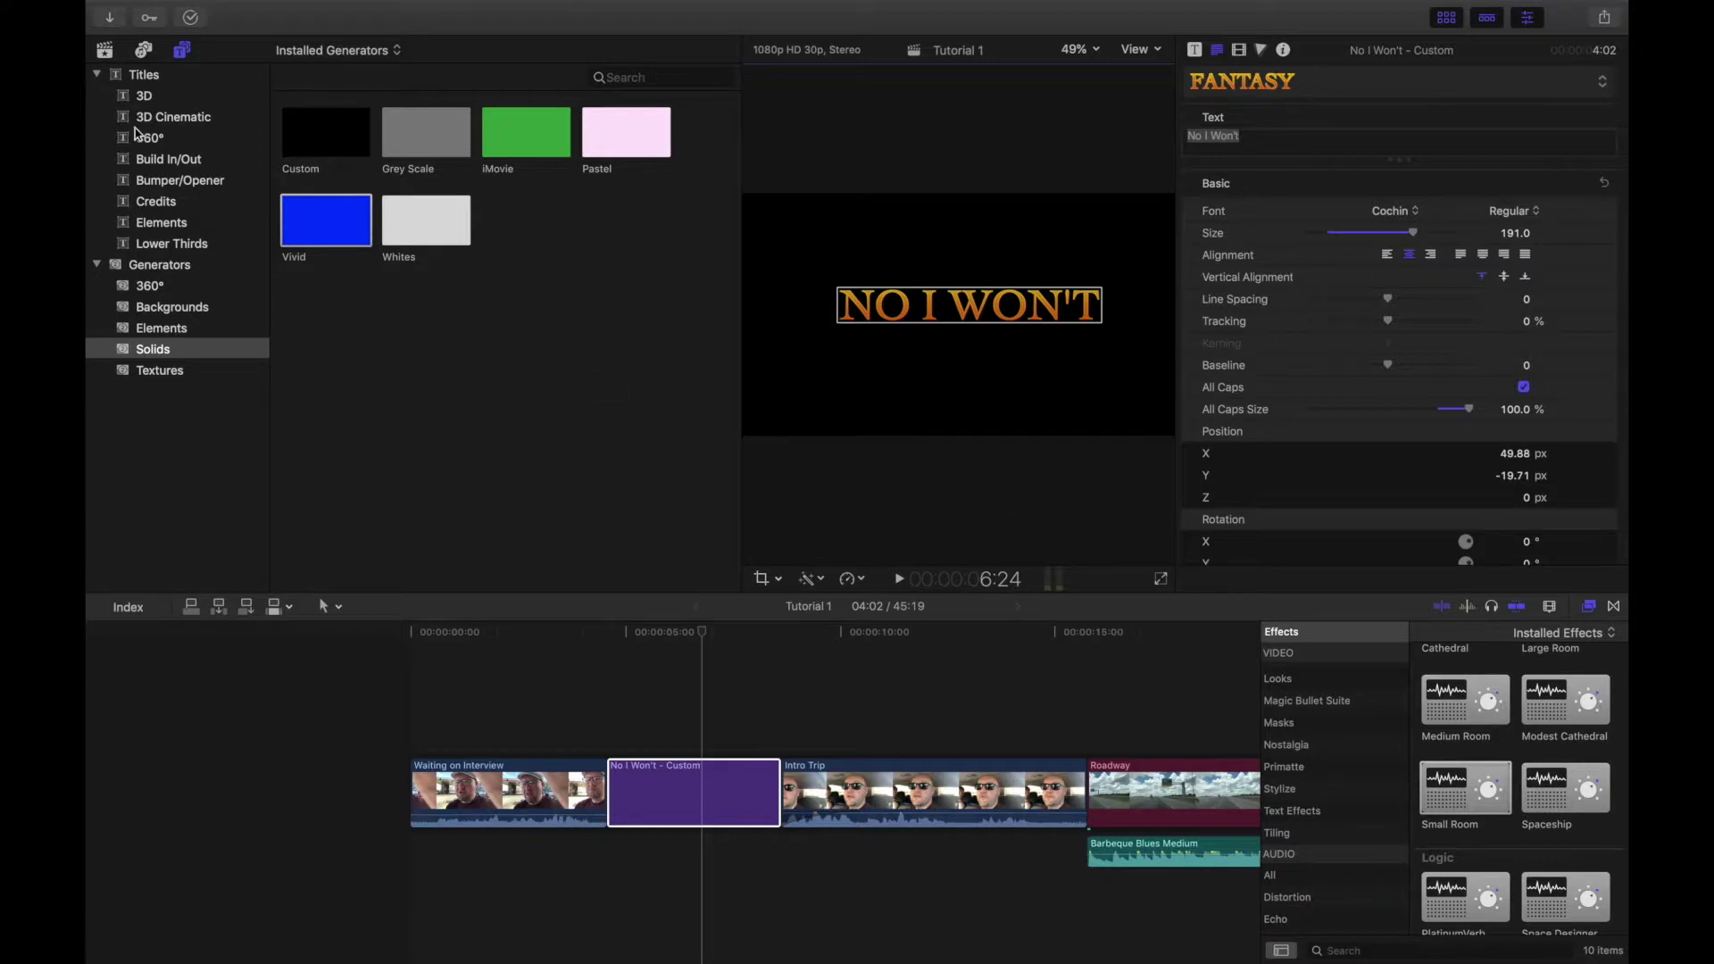
left_click(176, 164)
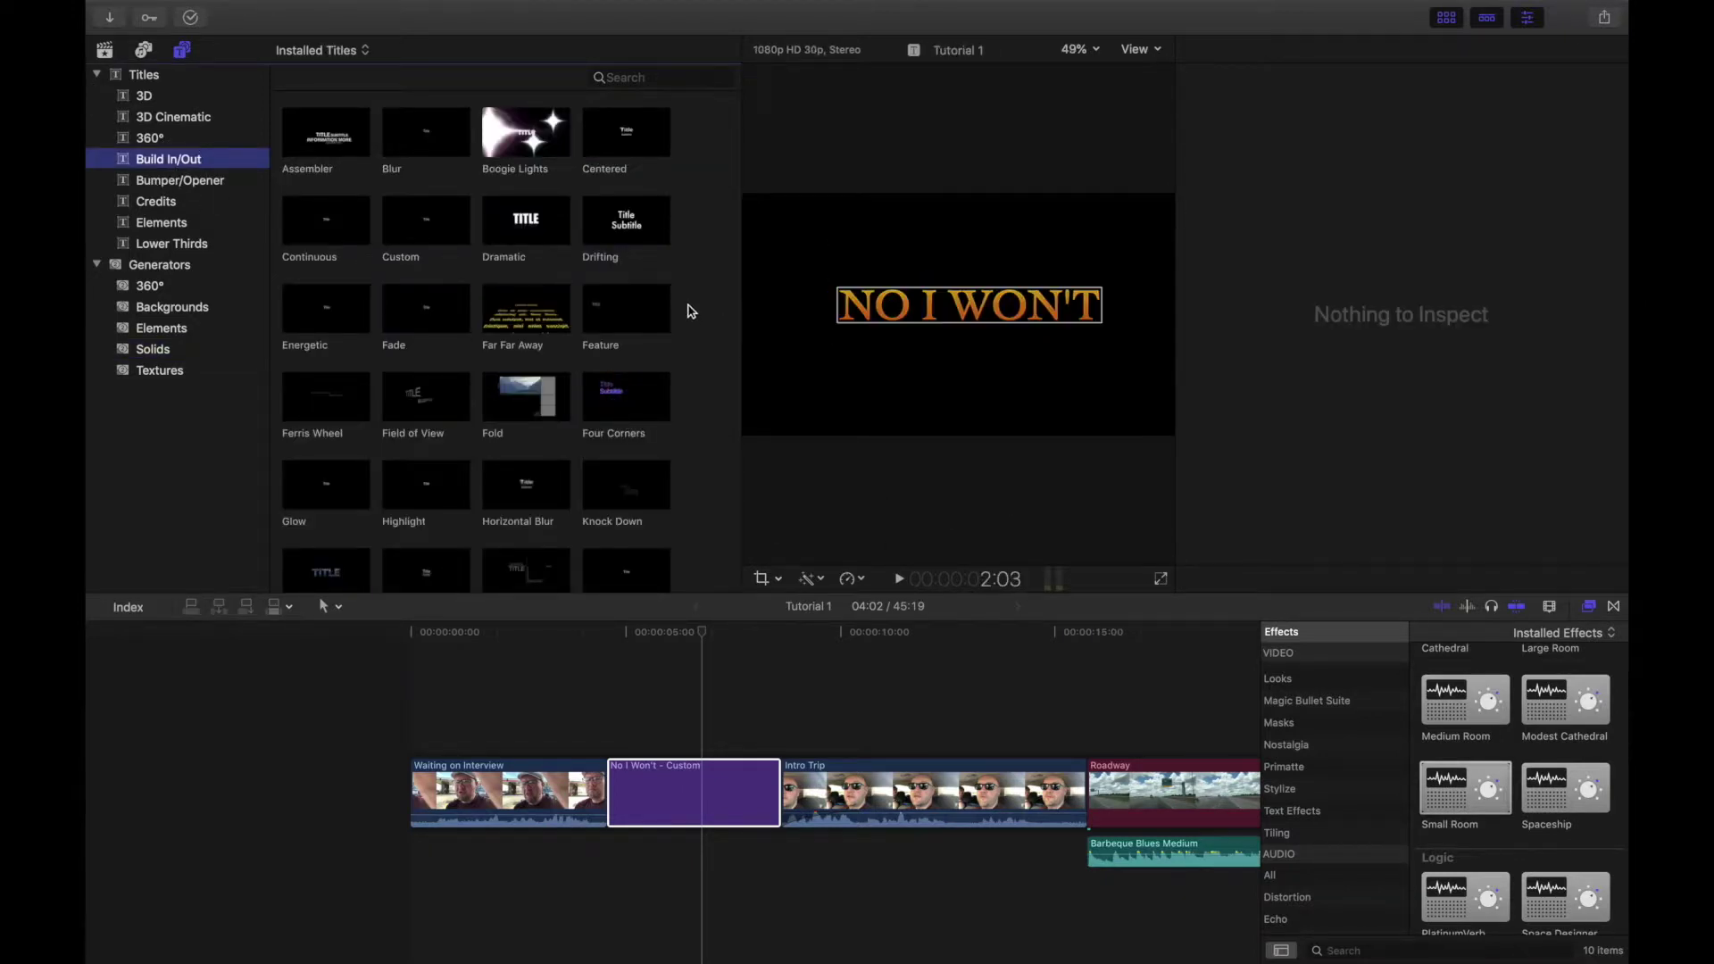
Replace the No I Won't clip with the Energetic title and scrub through its animation.
left_click_drag(326, 308, 698, 788)
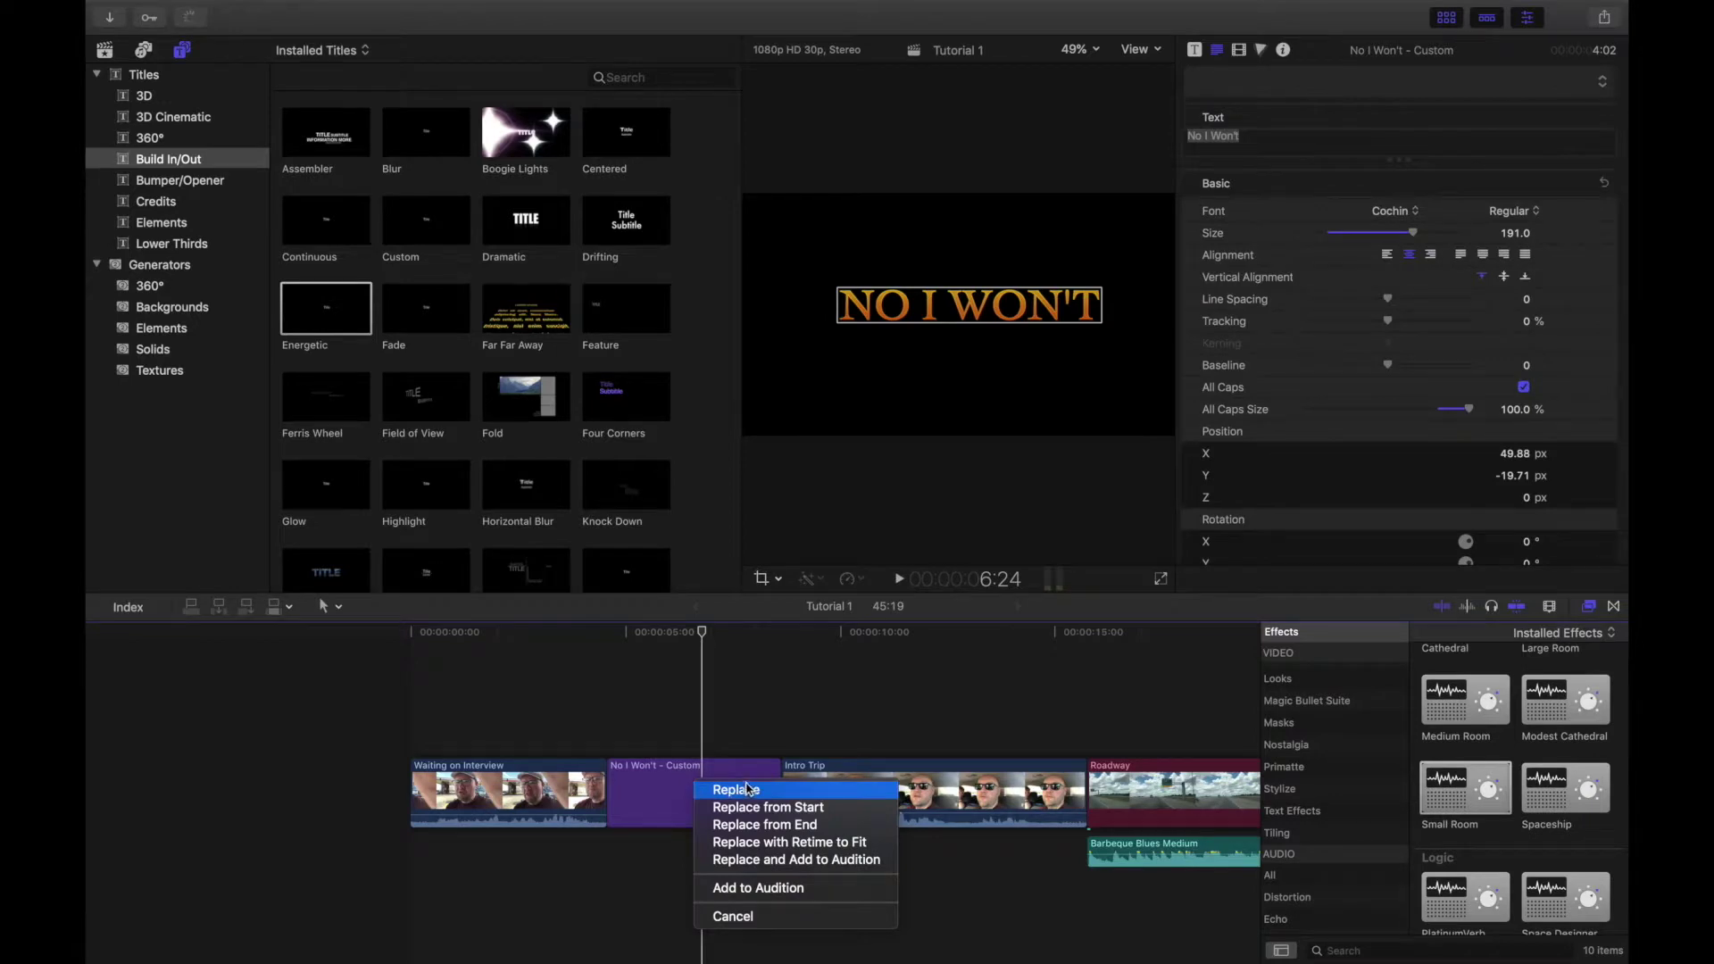
left_click(767, 807)
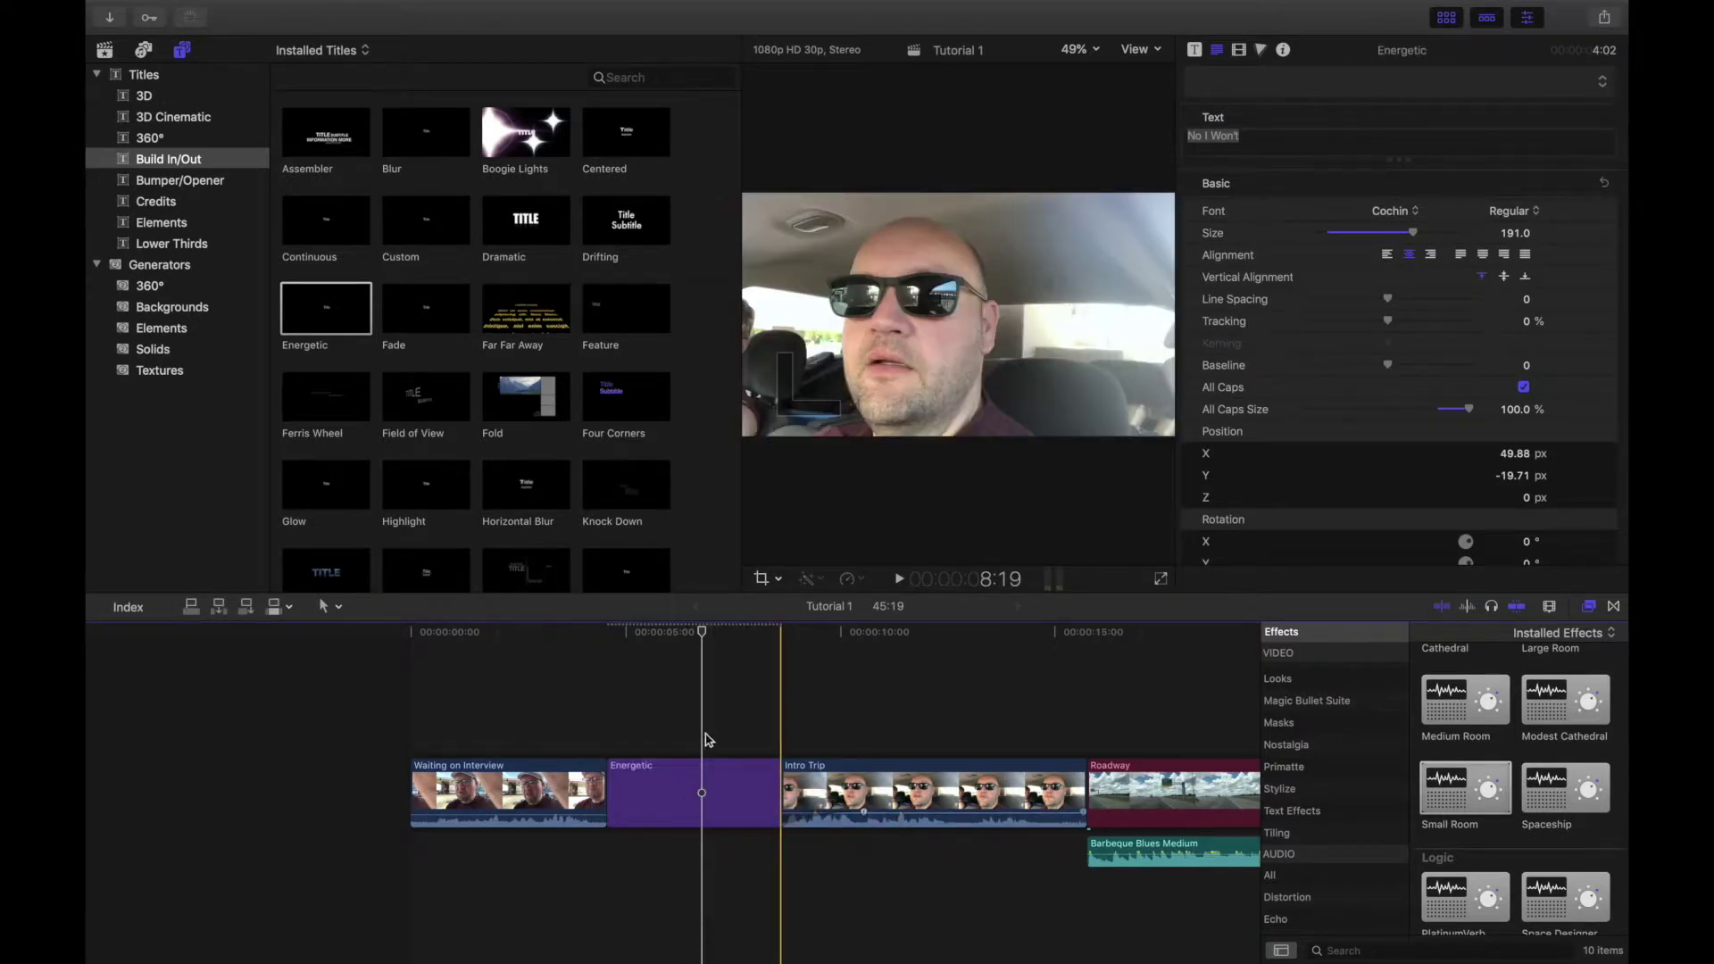
left_click(644, 680)
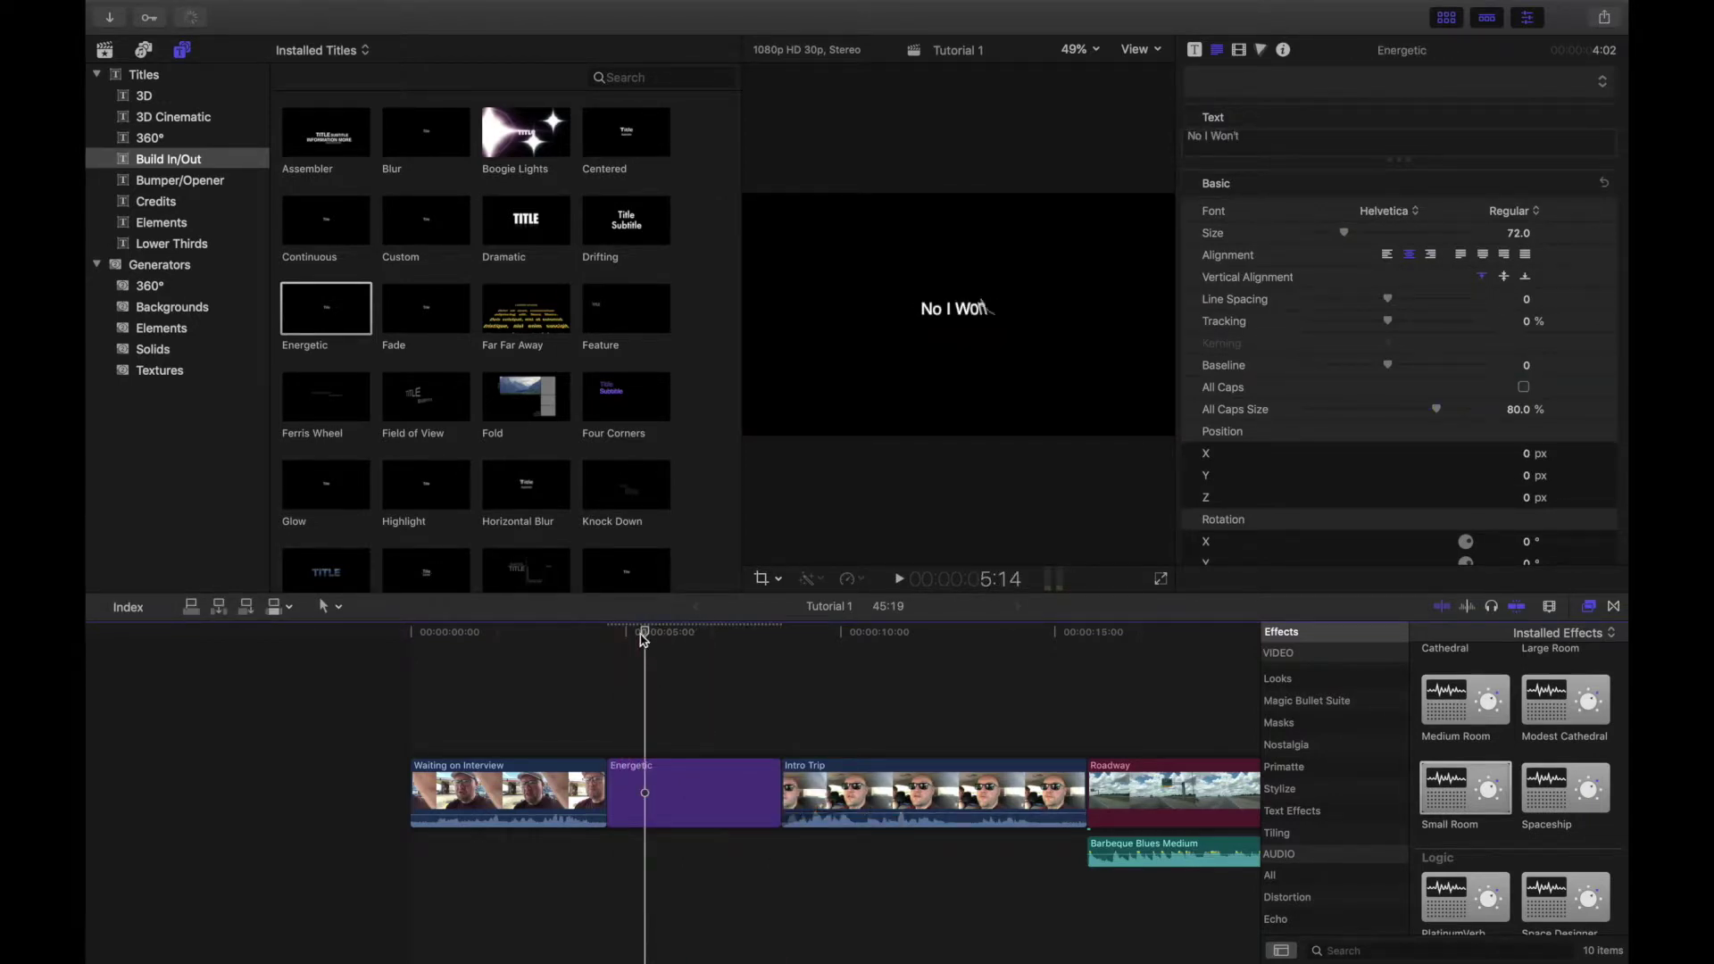
left_click_drag(644, 632, 725, 649)
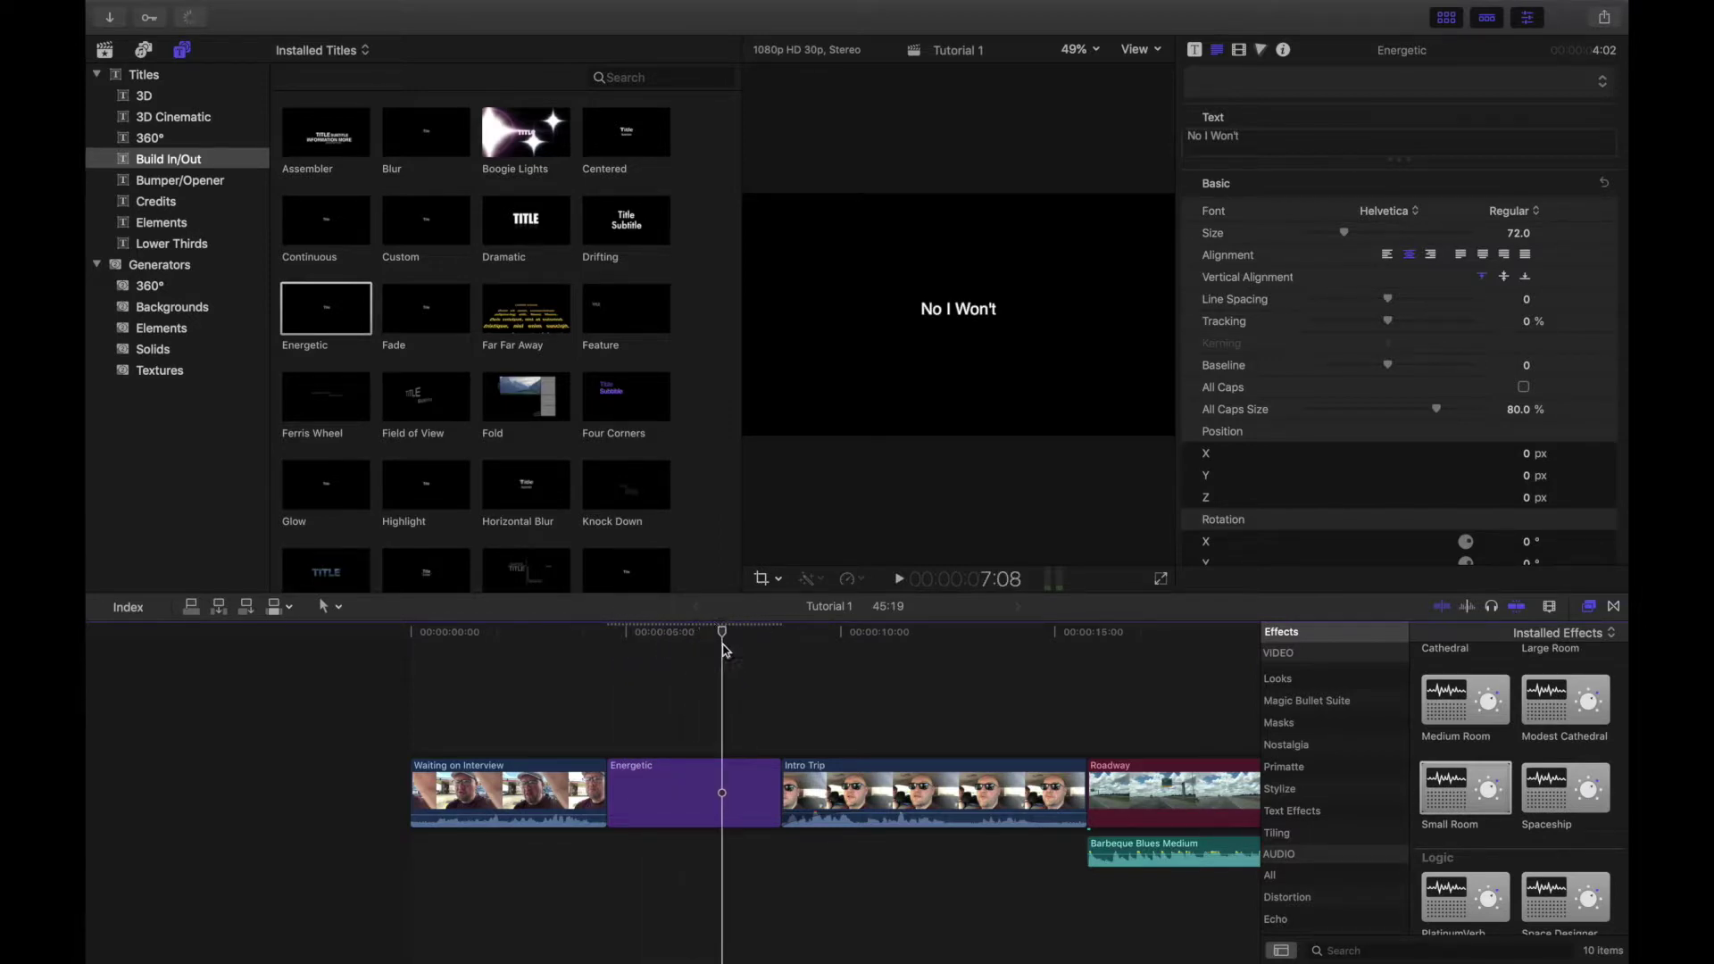
Apply the 2D Styles FANTASY preset to the Energetic title and enlarge its text to 220.
left_click(702, 790)
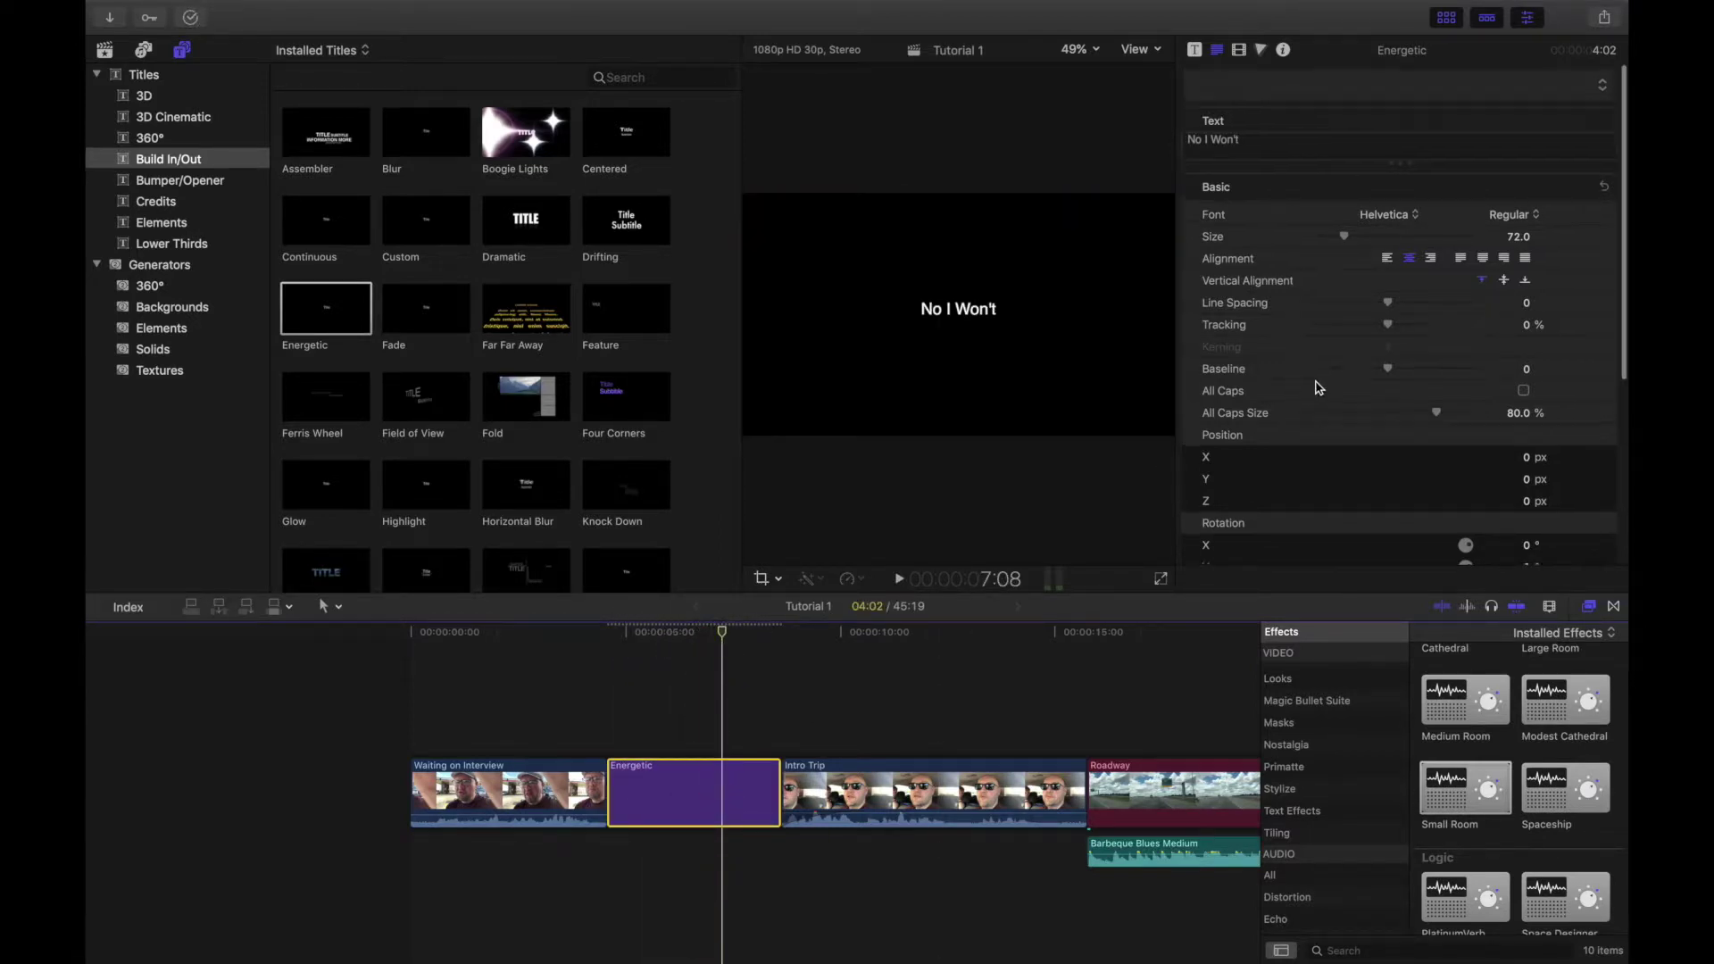
scroll(1319, 388, "down", 1)
left_click(1602, 88)
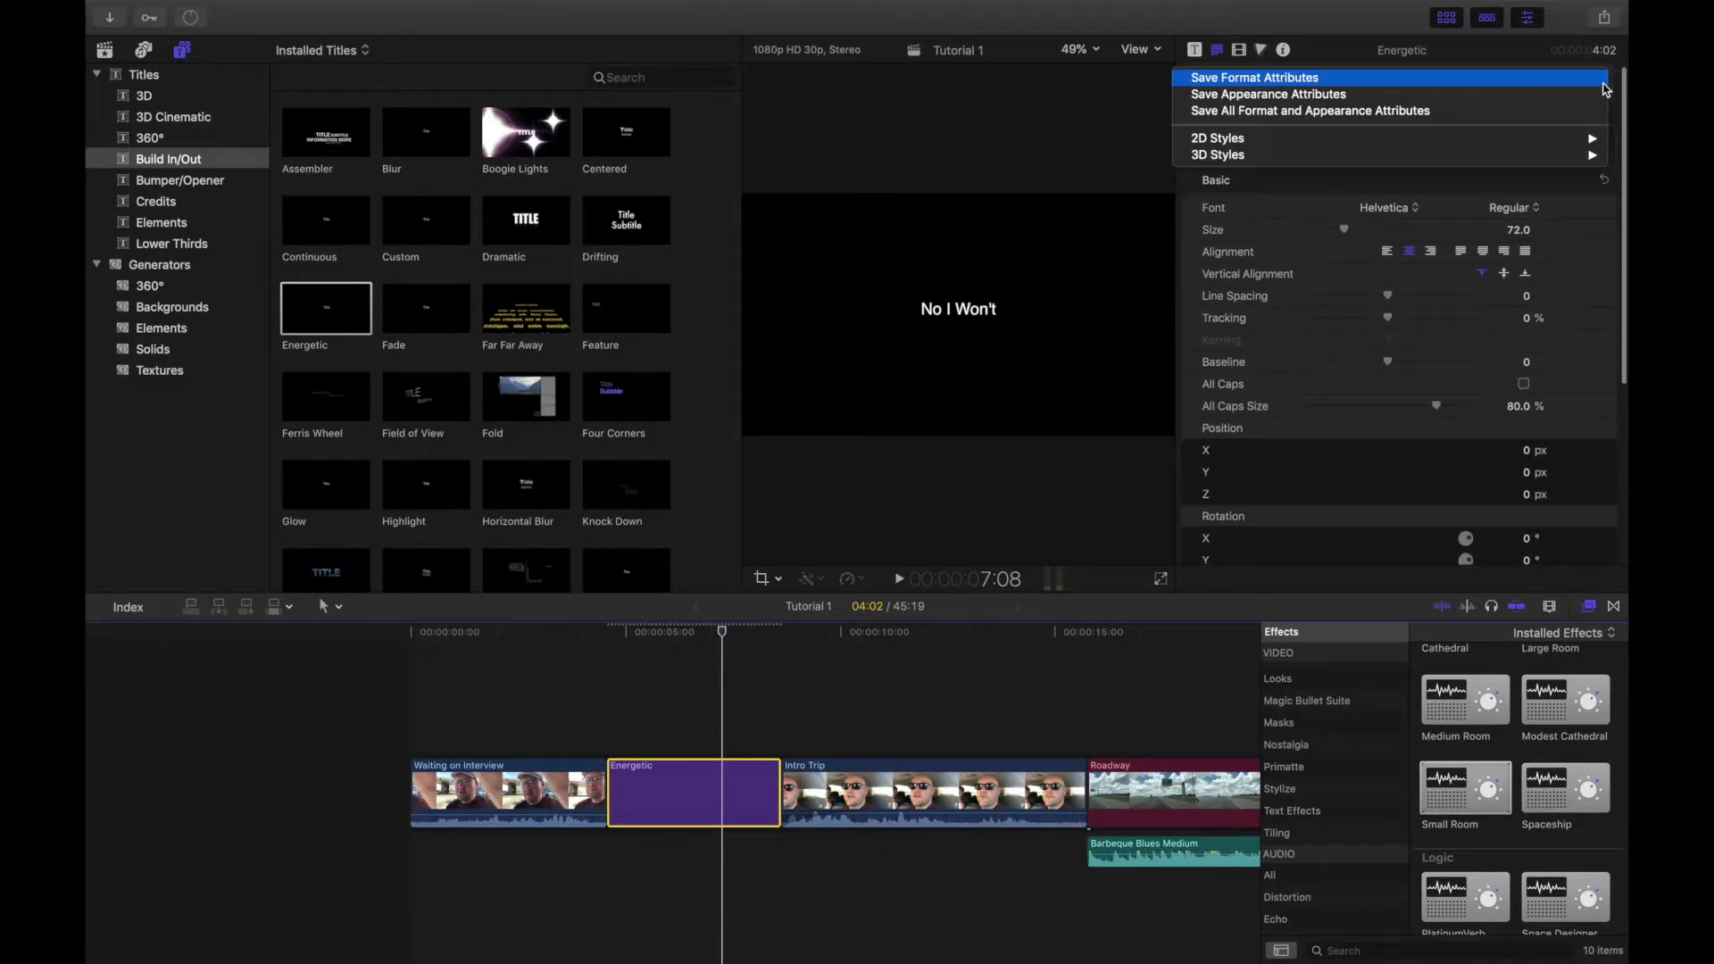
mouse_move(1339, 138)
left_click(1130, 310)
left_click_drag(1376, 234, 1429, 229)
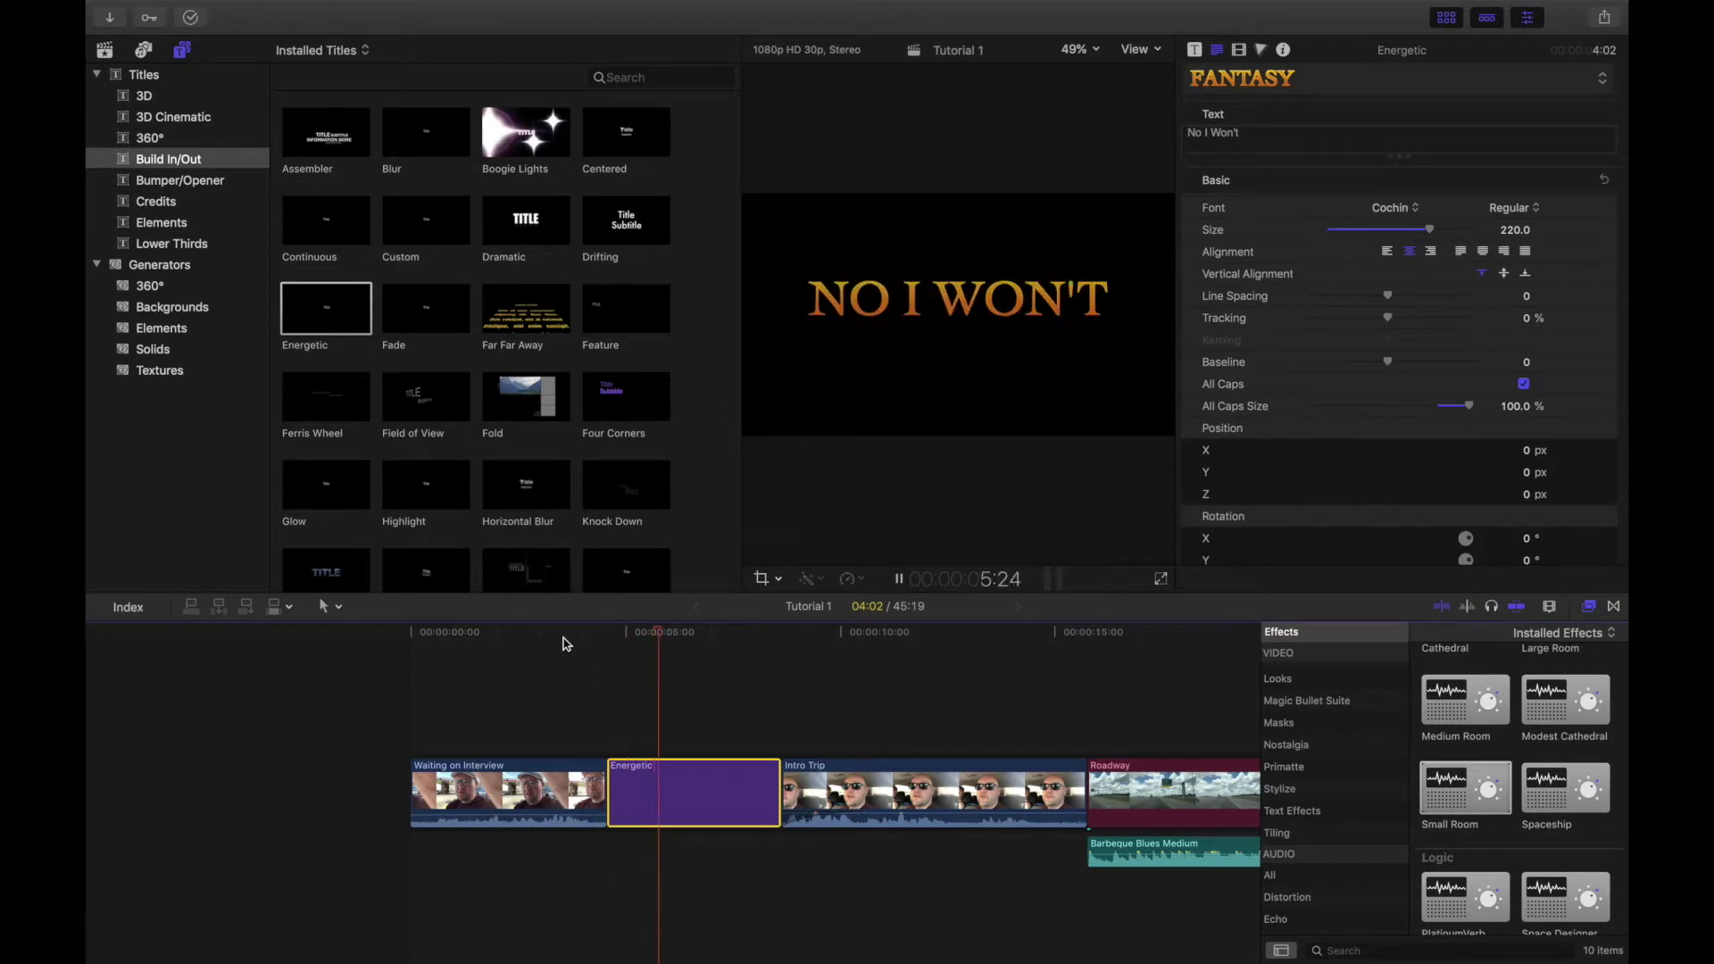
key("space")
scroll(597, 505, "down", 3)
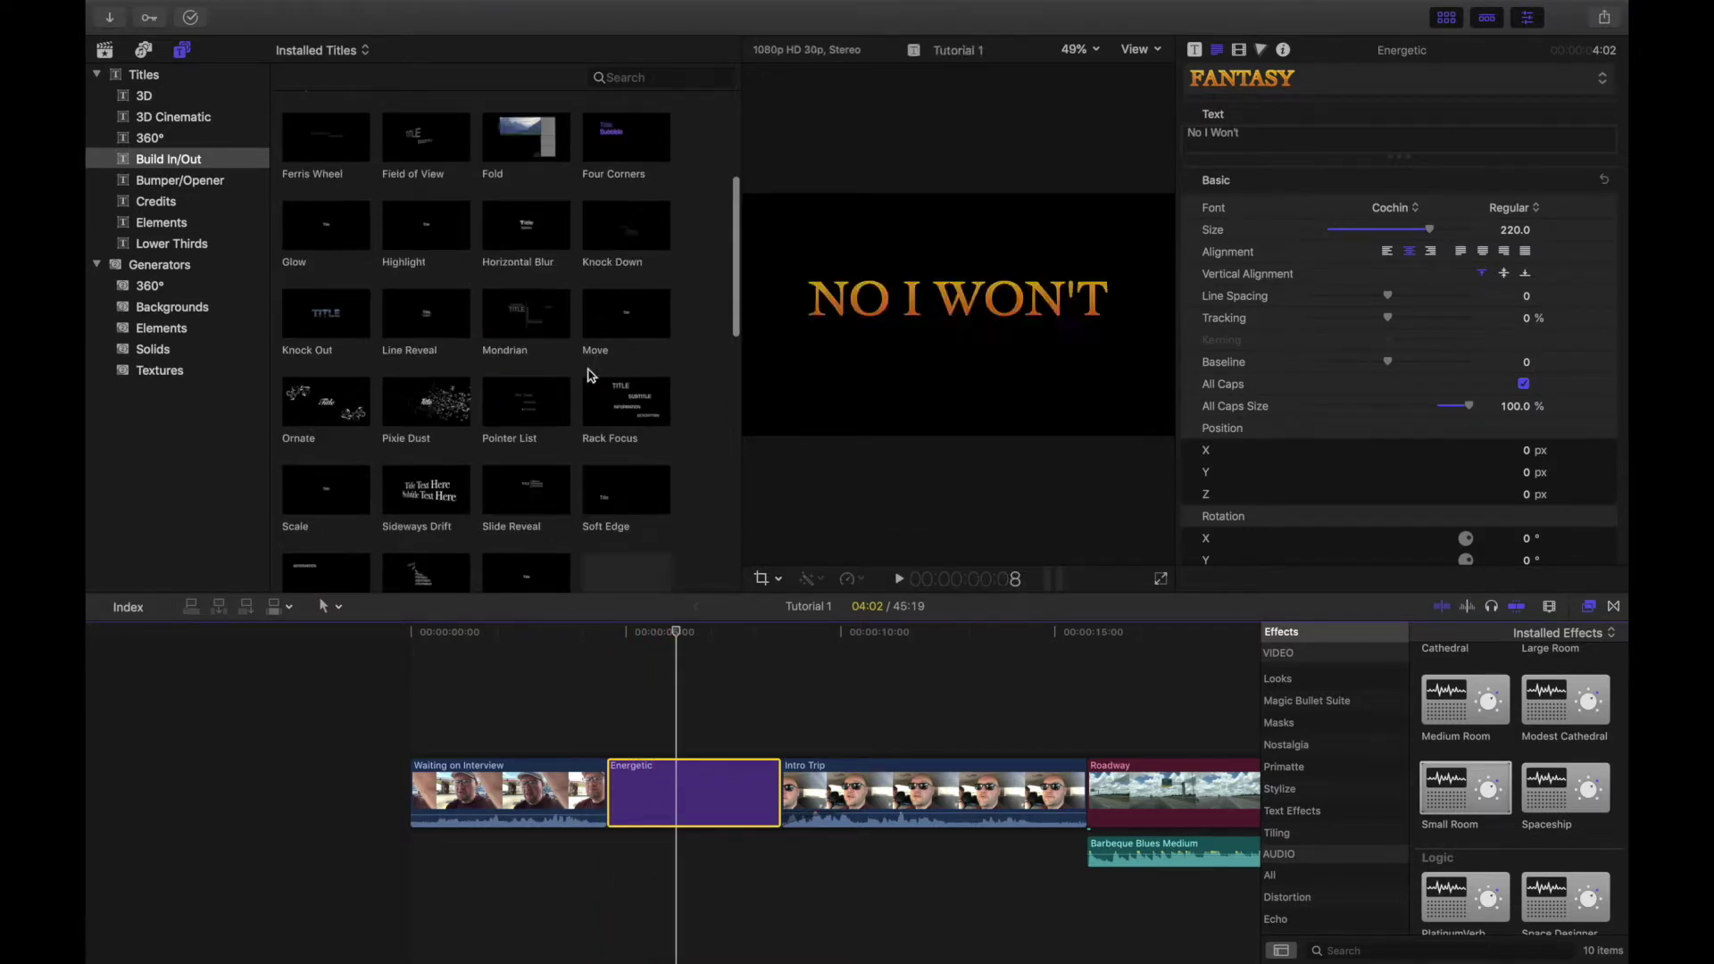
scroll(561, 324, "down", 2)
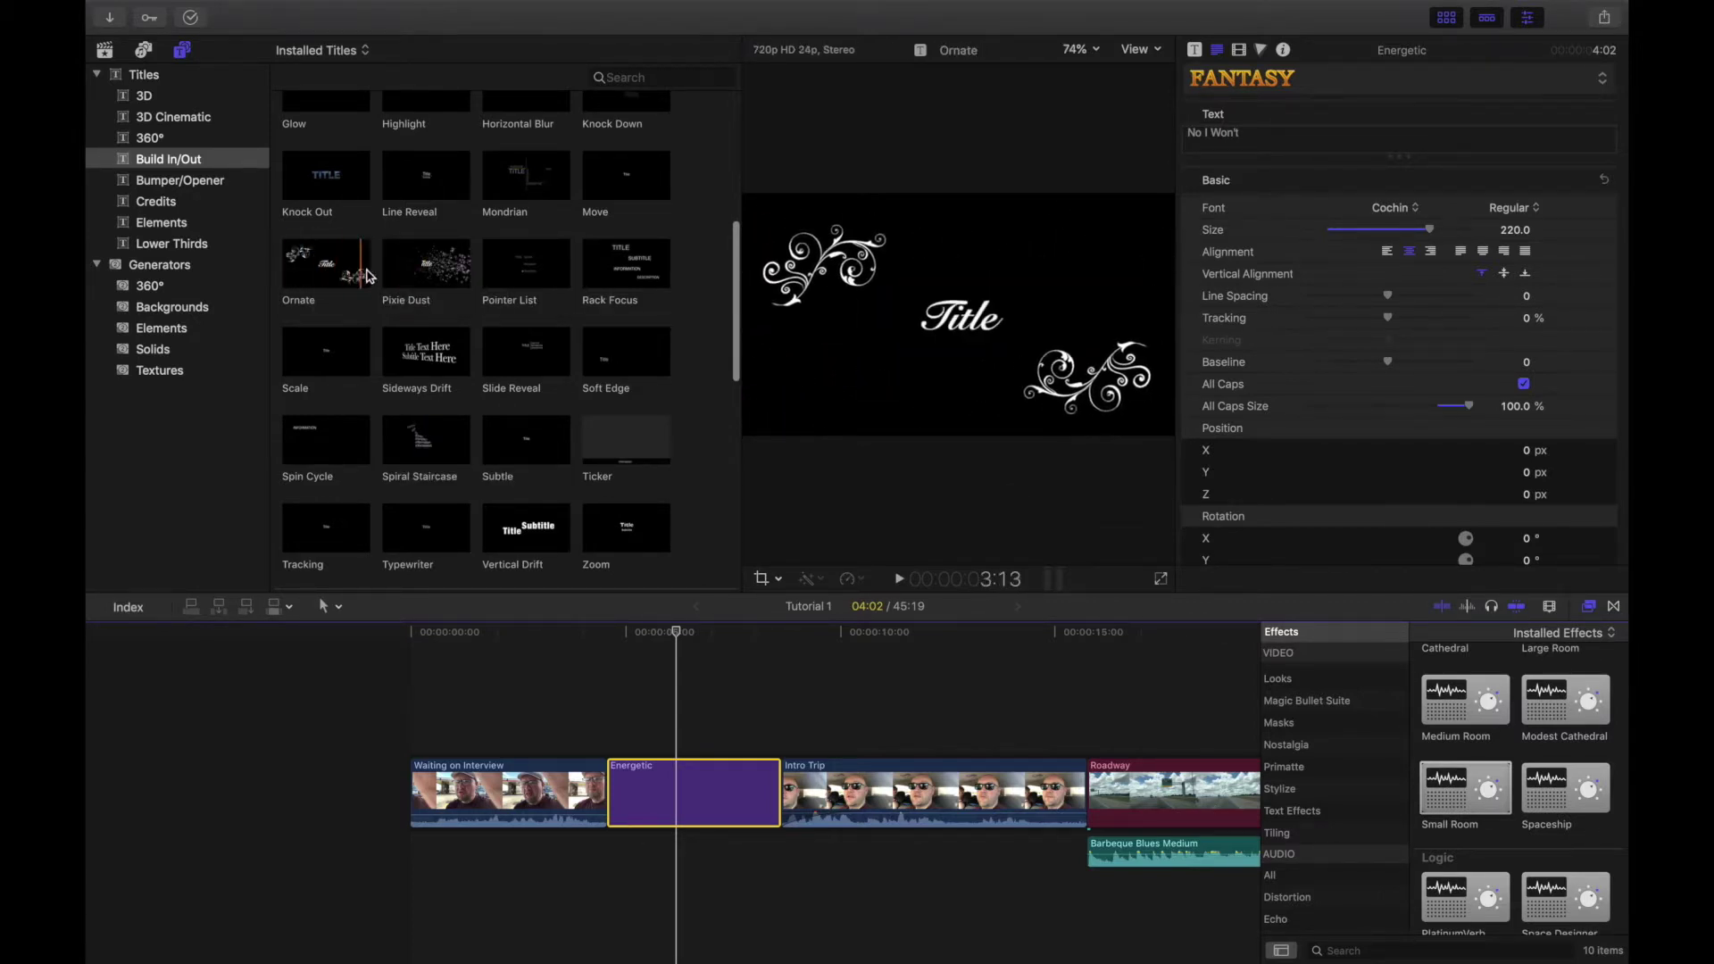
scroll(466, 367, "down", 2)
scroll(466, 367, "down", 4)
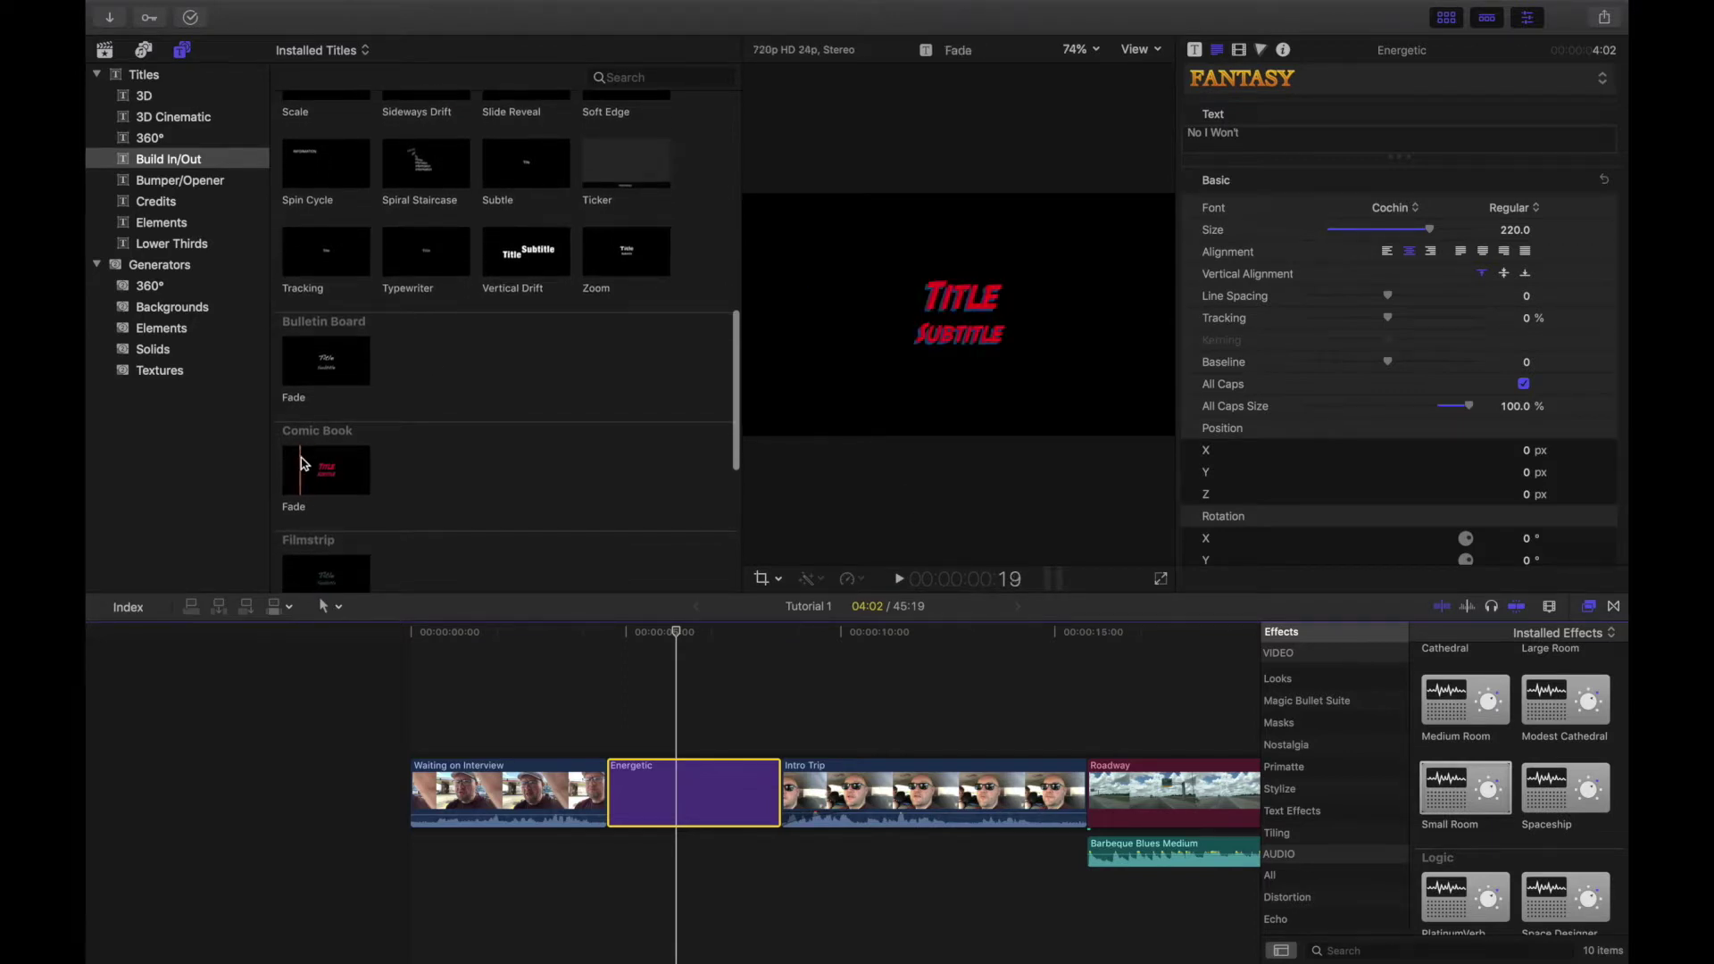
scroll(325, 468, "down", 6)
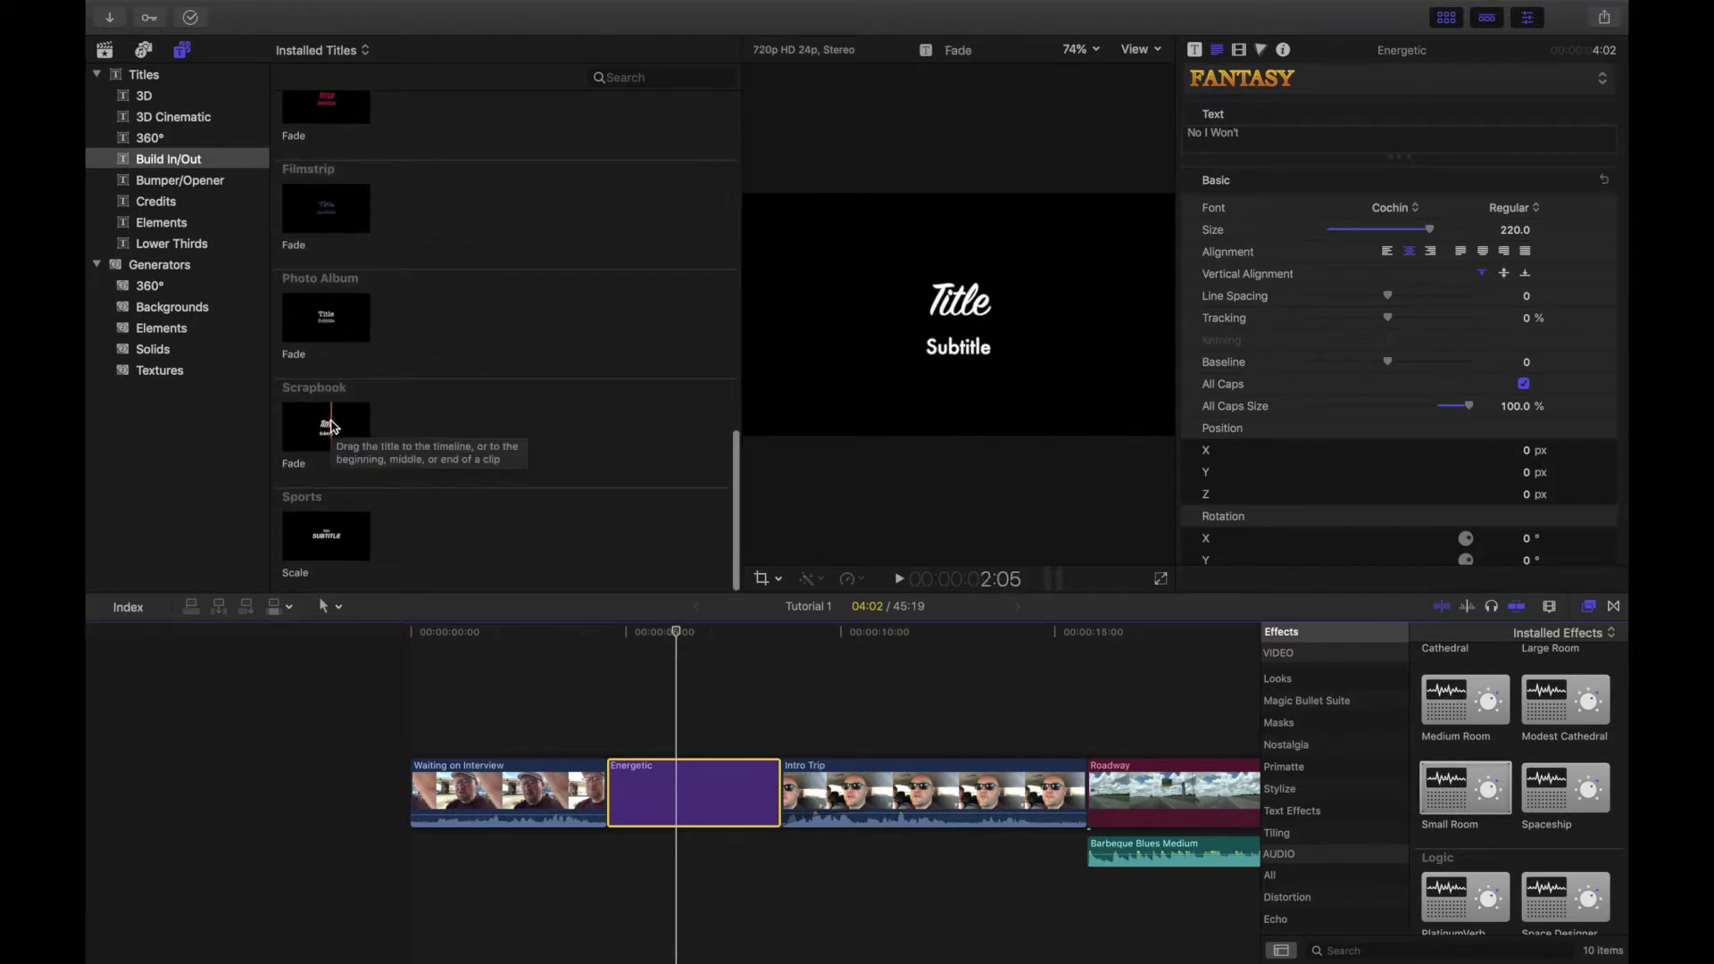
Switch the Titles browser to Bumper/Opener and scroll through its themed title thumbnails.
left_click(215, 160)
left_click(216, 185)
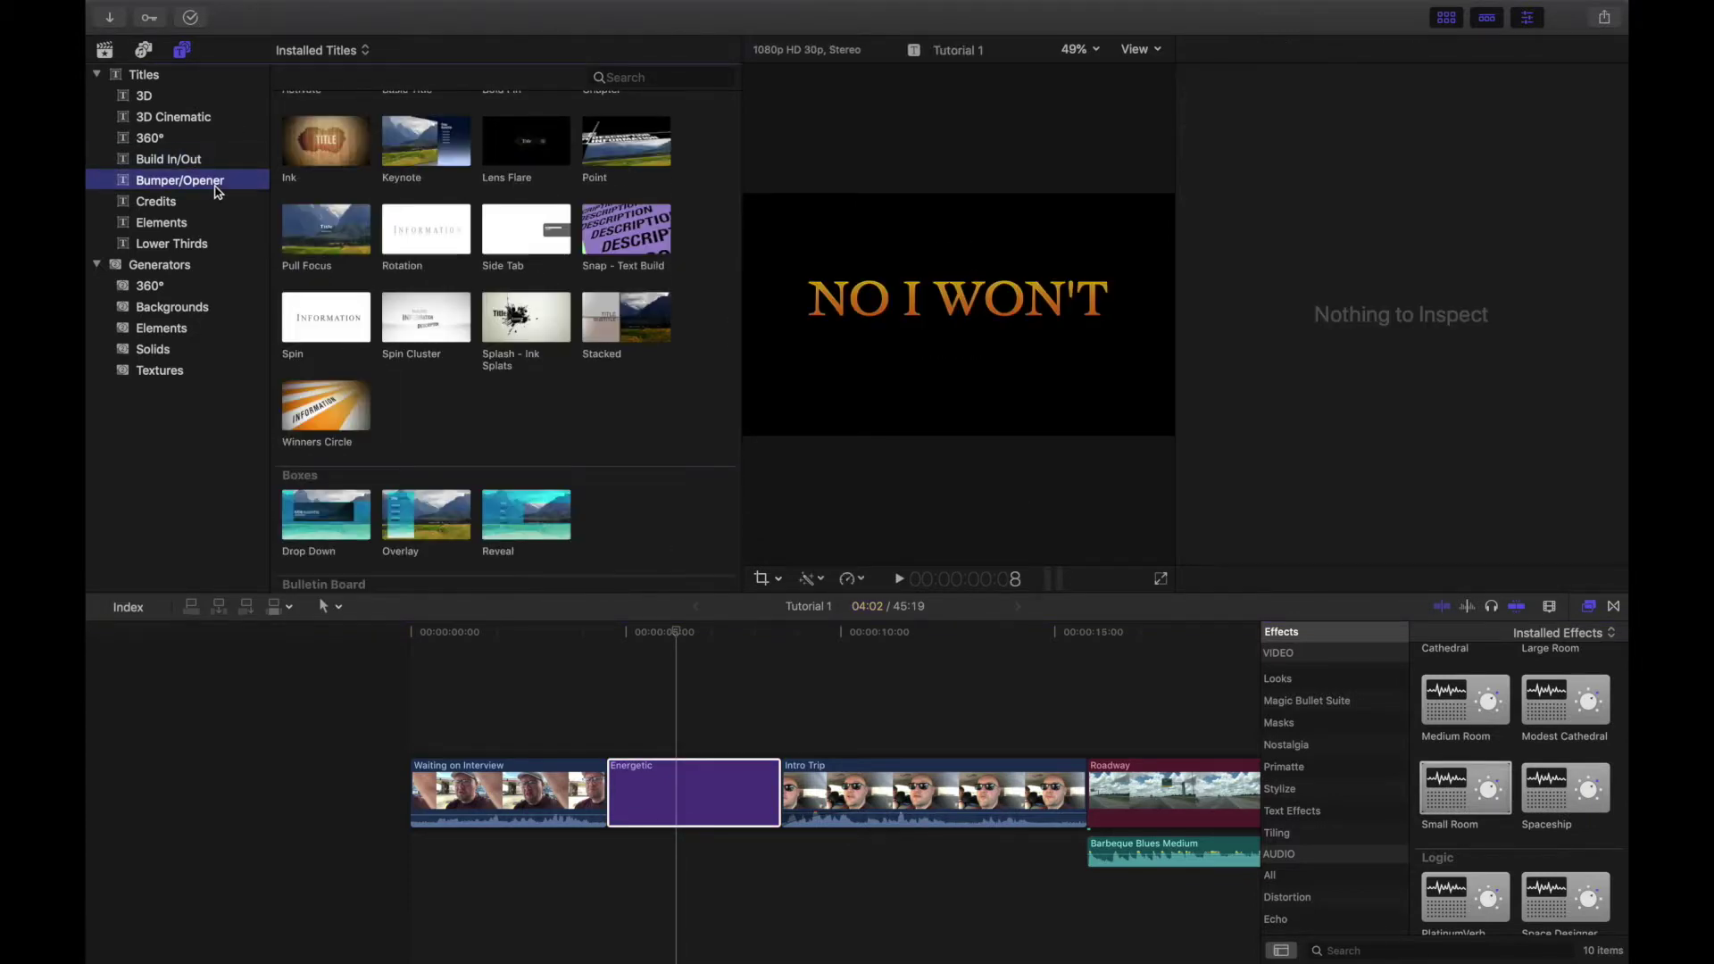
scroll(419, 292, "down", 10)
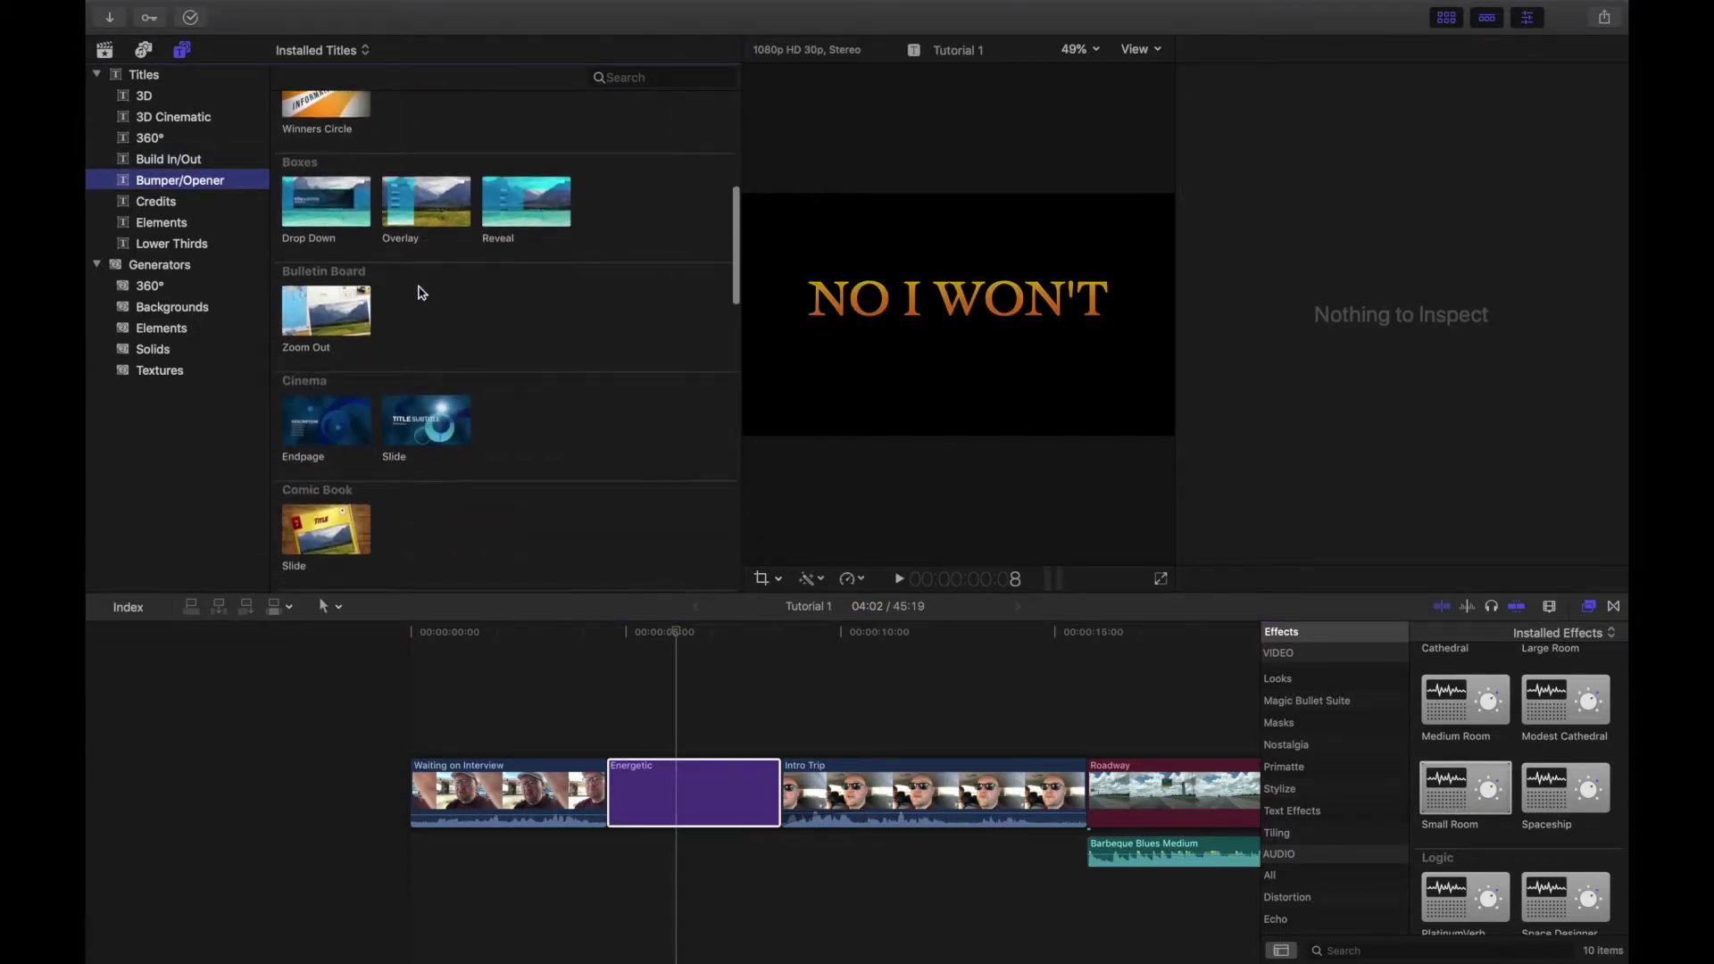
scroll(391, 331, "down", 1)
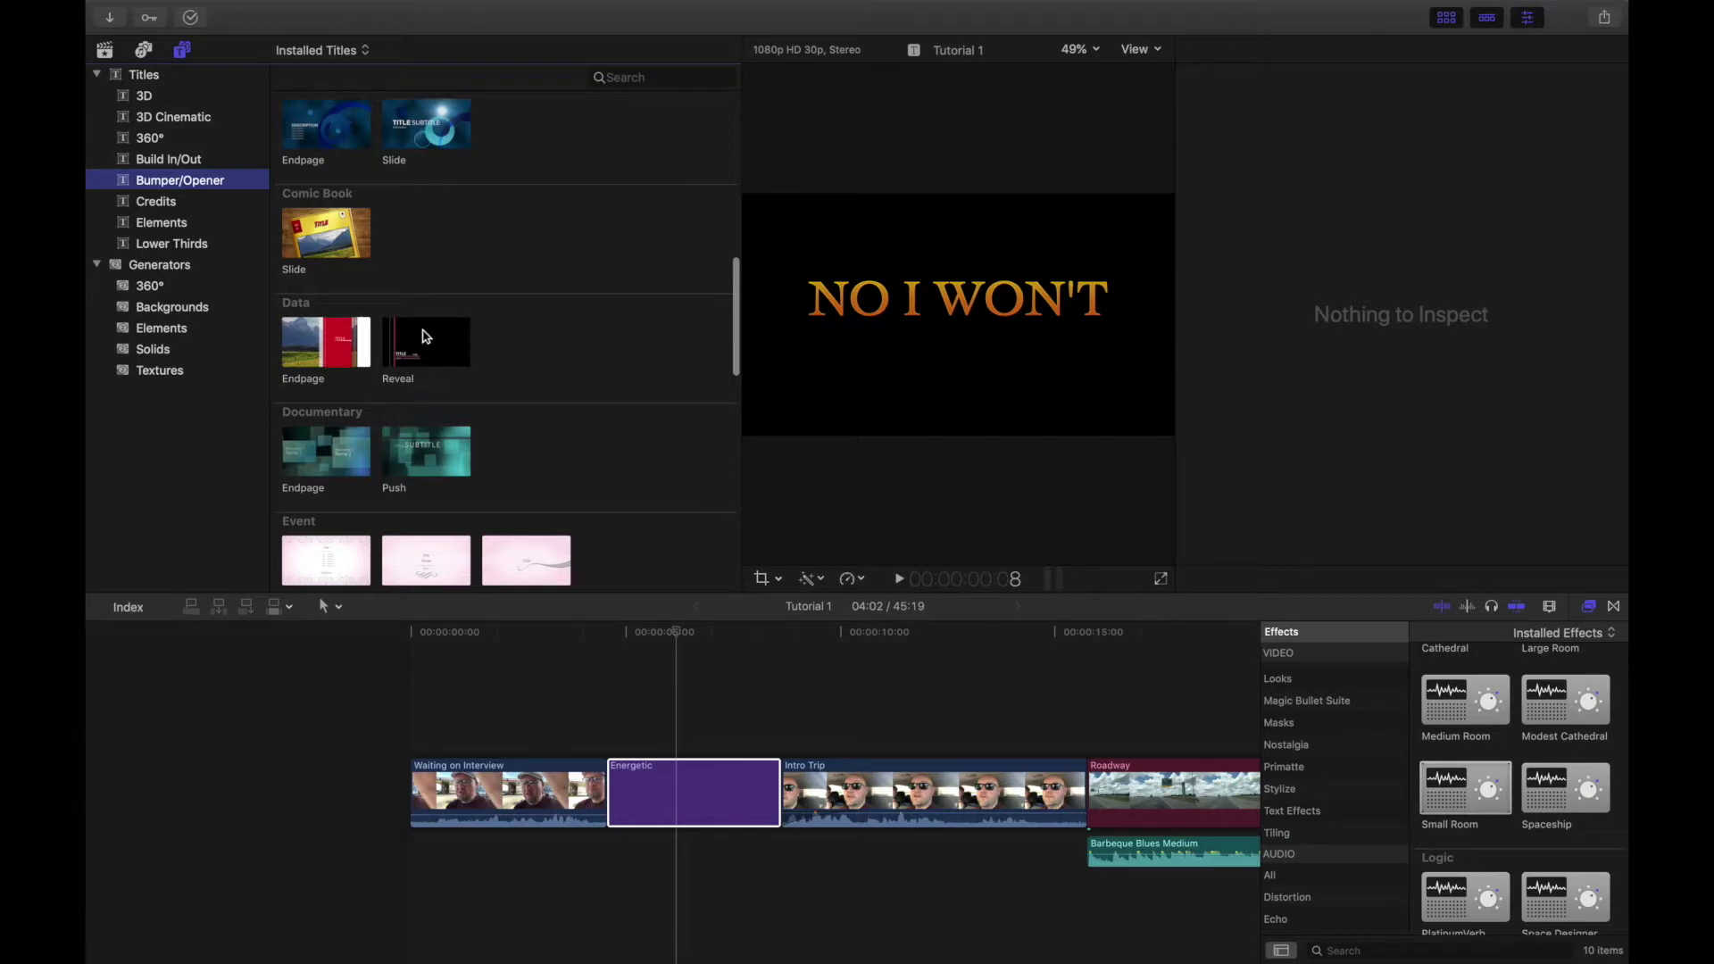
scroll(420, 336, "up", 12)
mouse_move(655, 801)
left_mouse_down()
mouse_move(626, 725)
mouse_move(467, 730)
mouse_move(632, 739)
mouse_move(665, 790)
left_mouse_up()
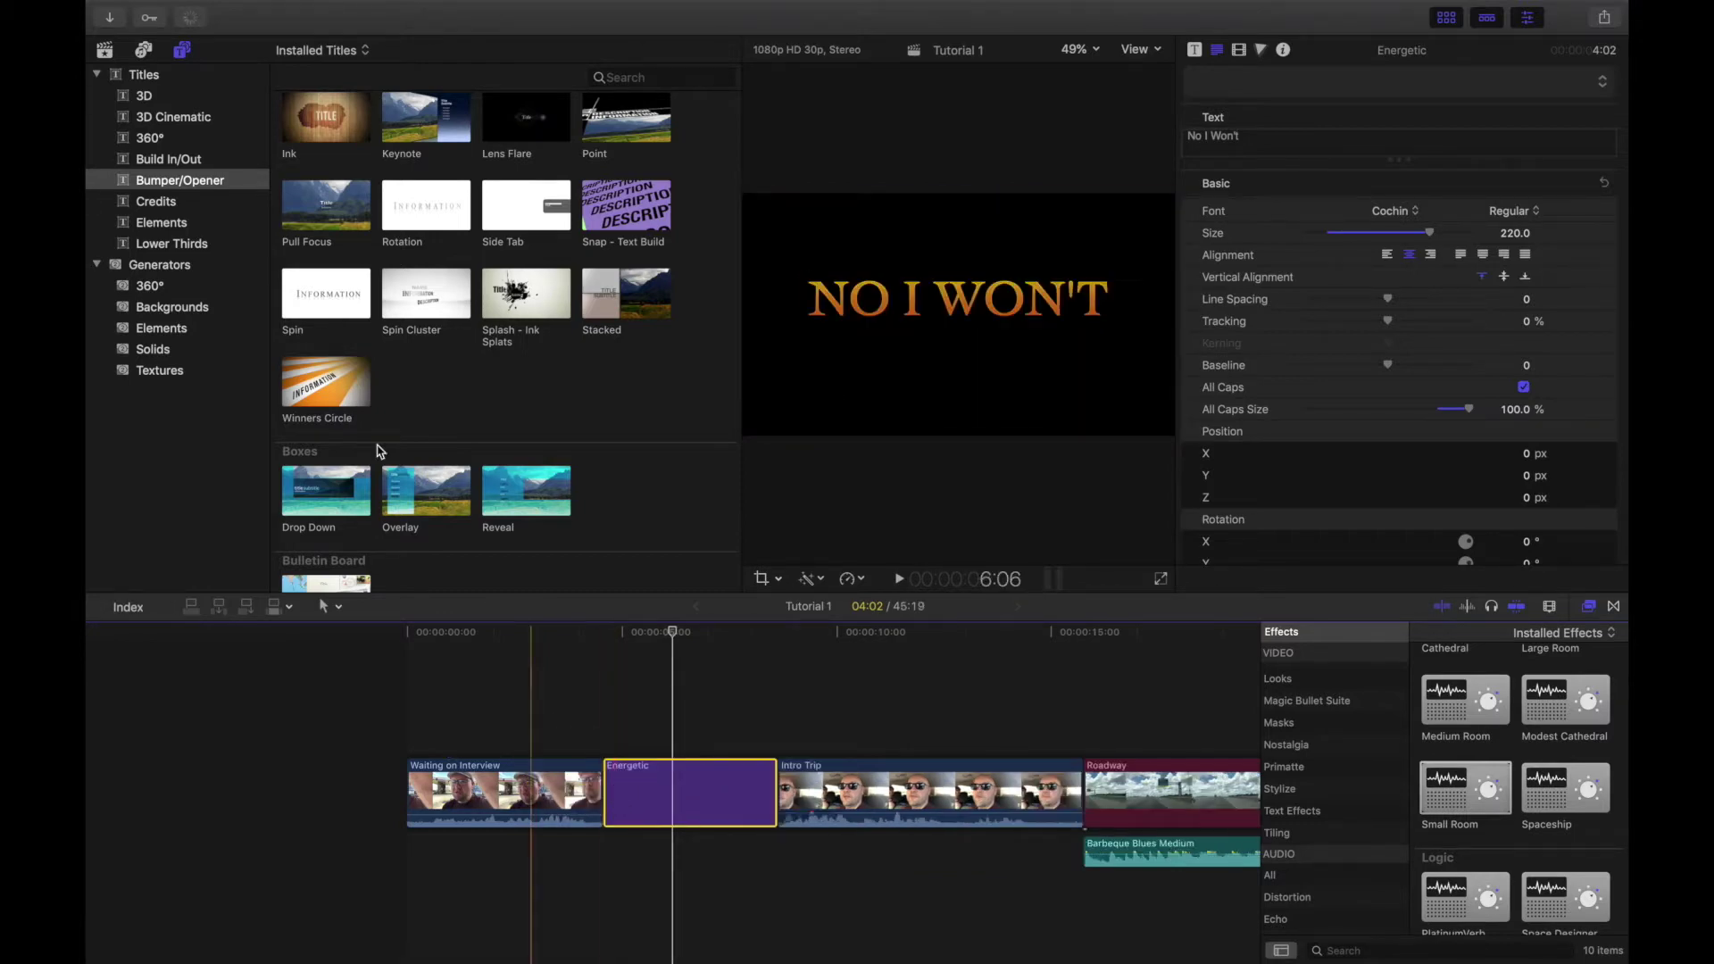
Add the Scrolling credits title after the interview clip and play it to preview.
left_click(196, 203)
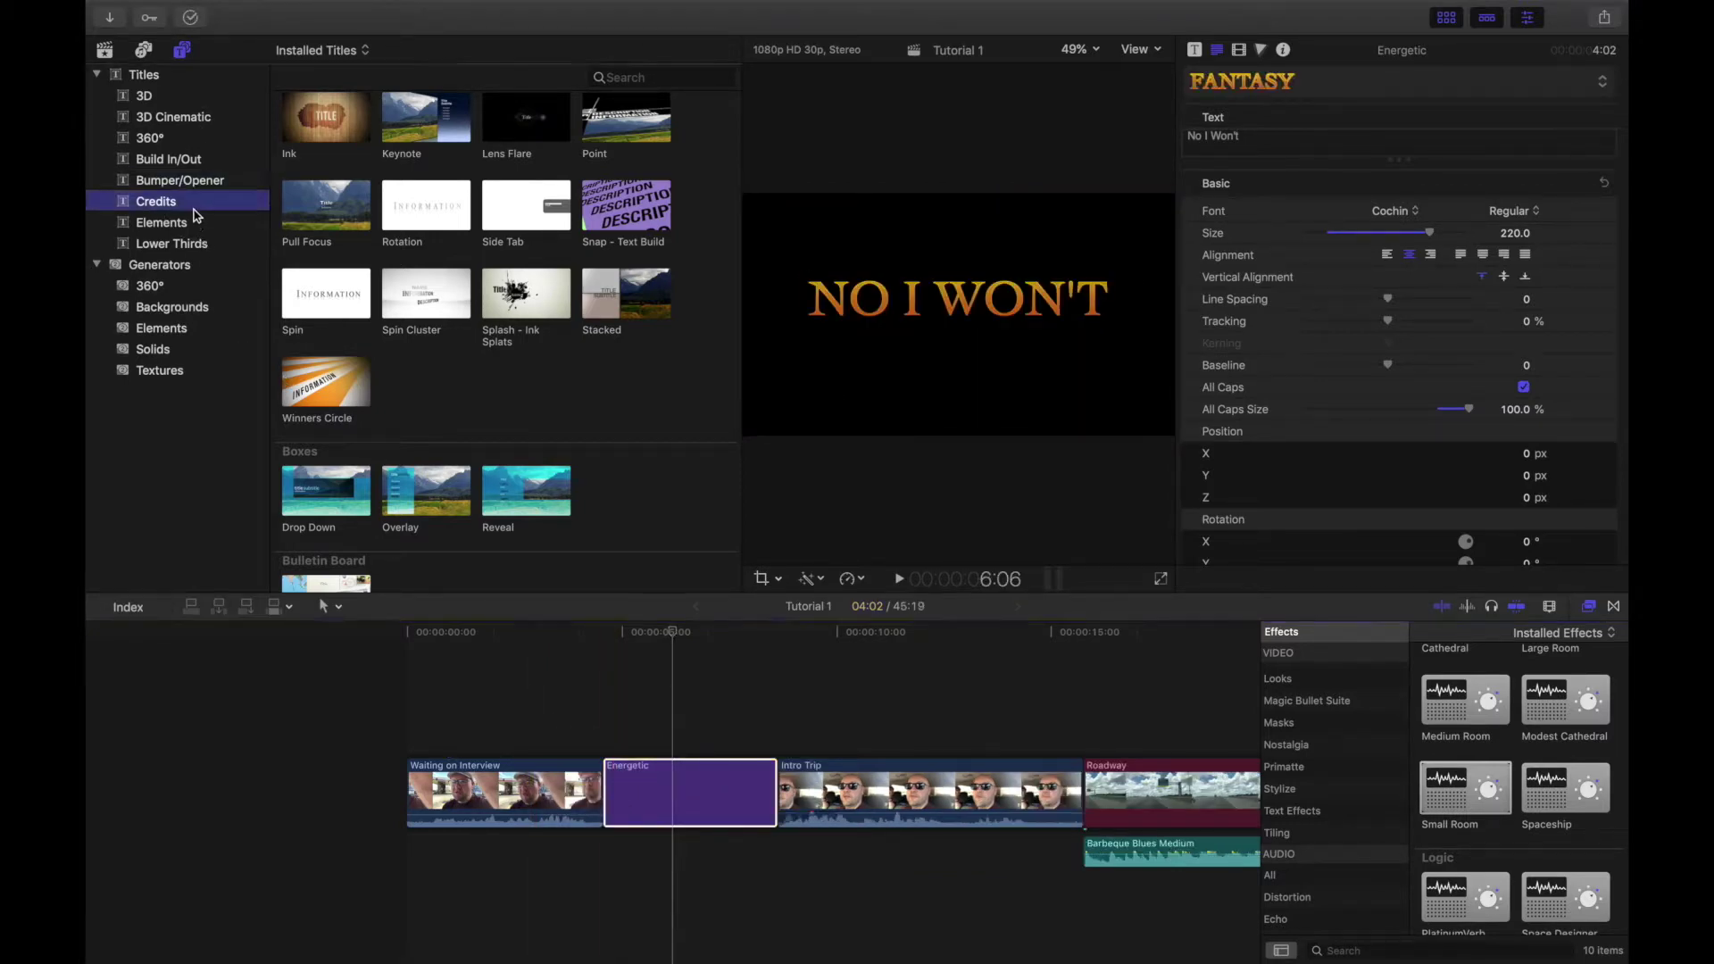
scroll(390, 252, "up", 2)
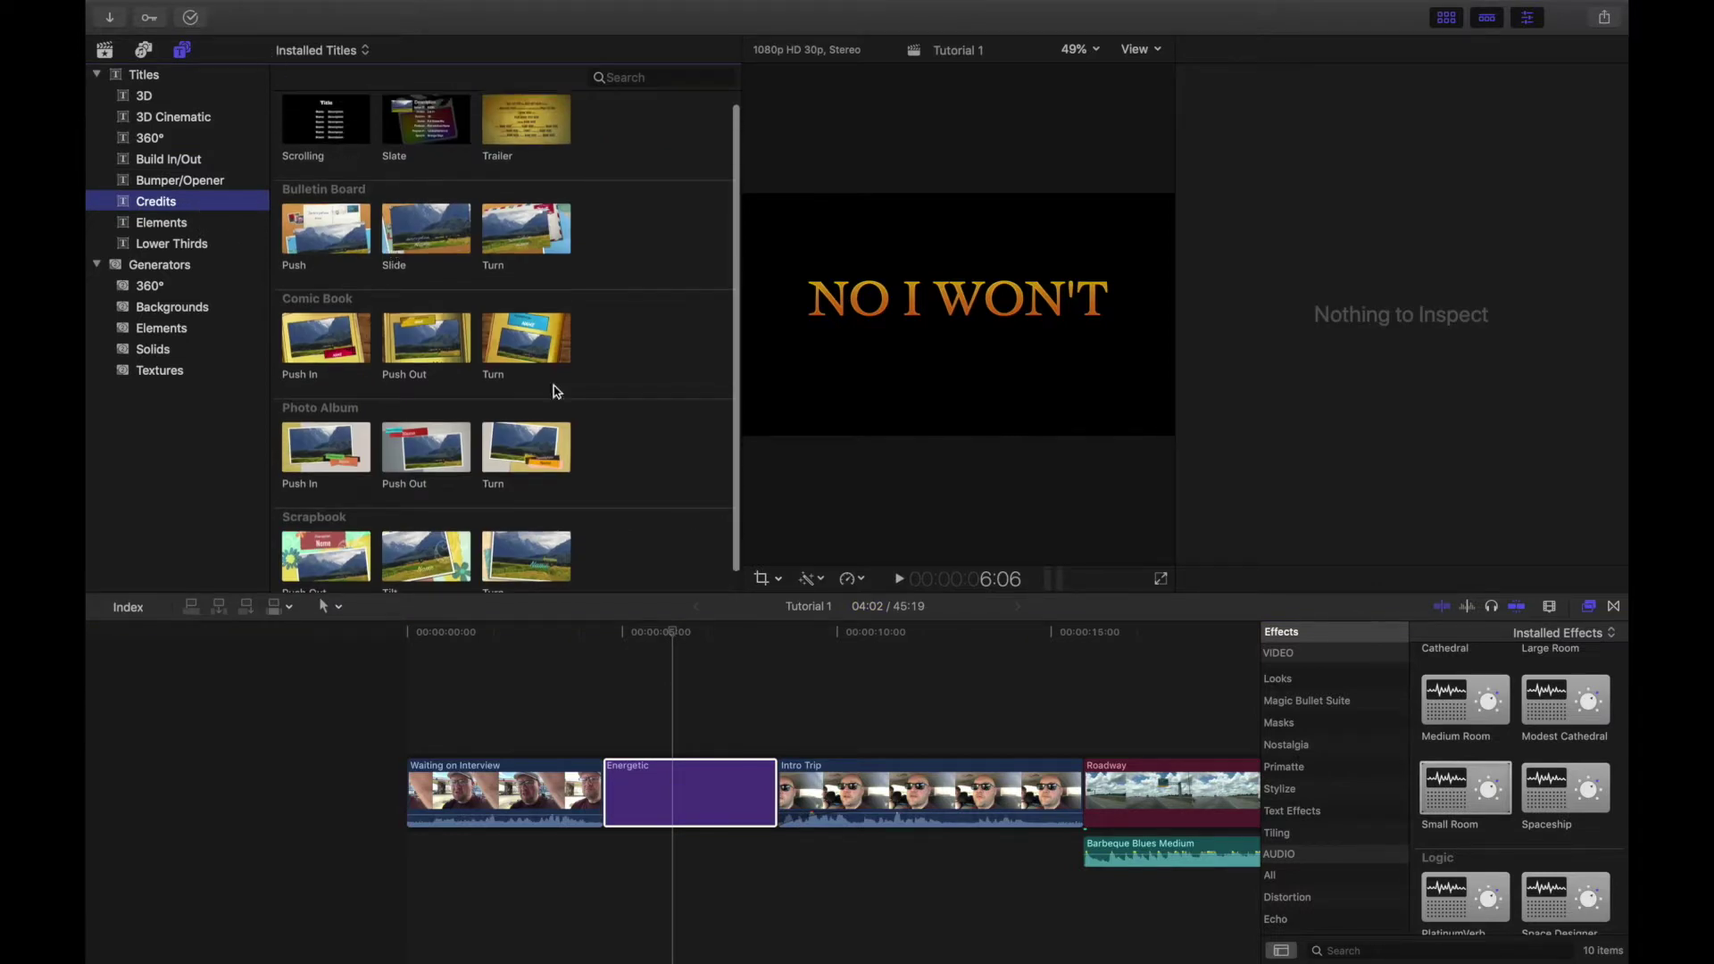
scroll(780, 685, "right", 15)
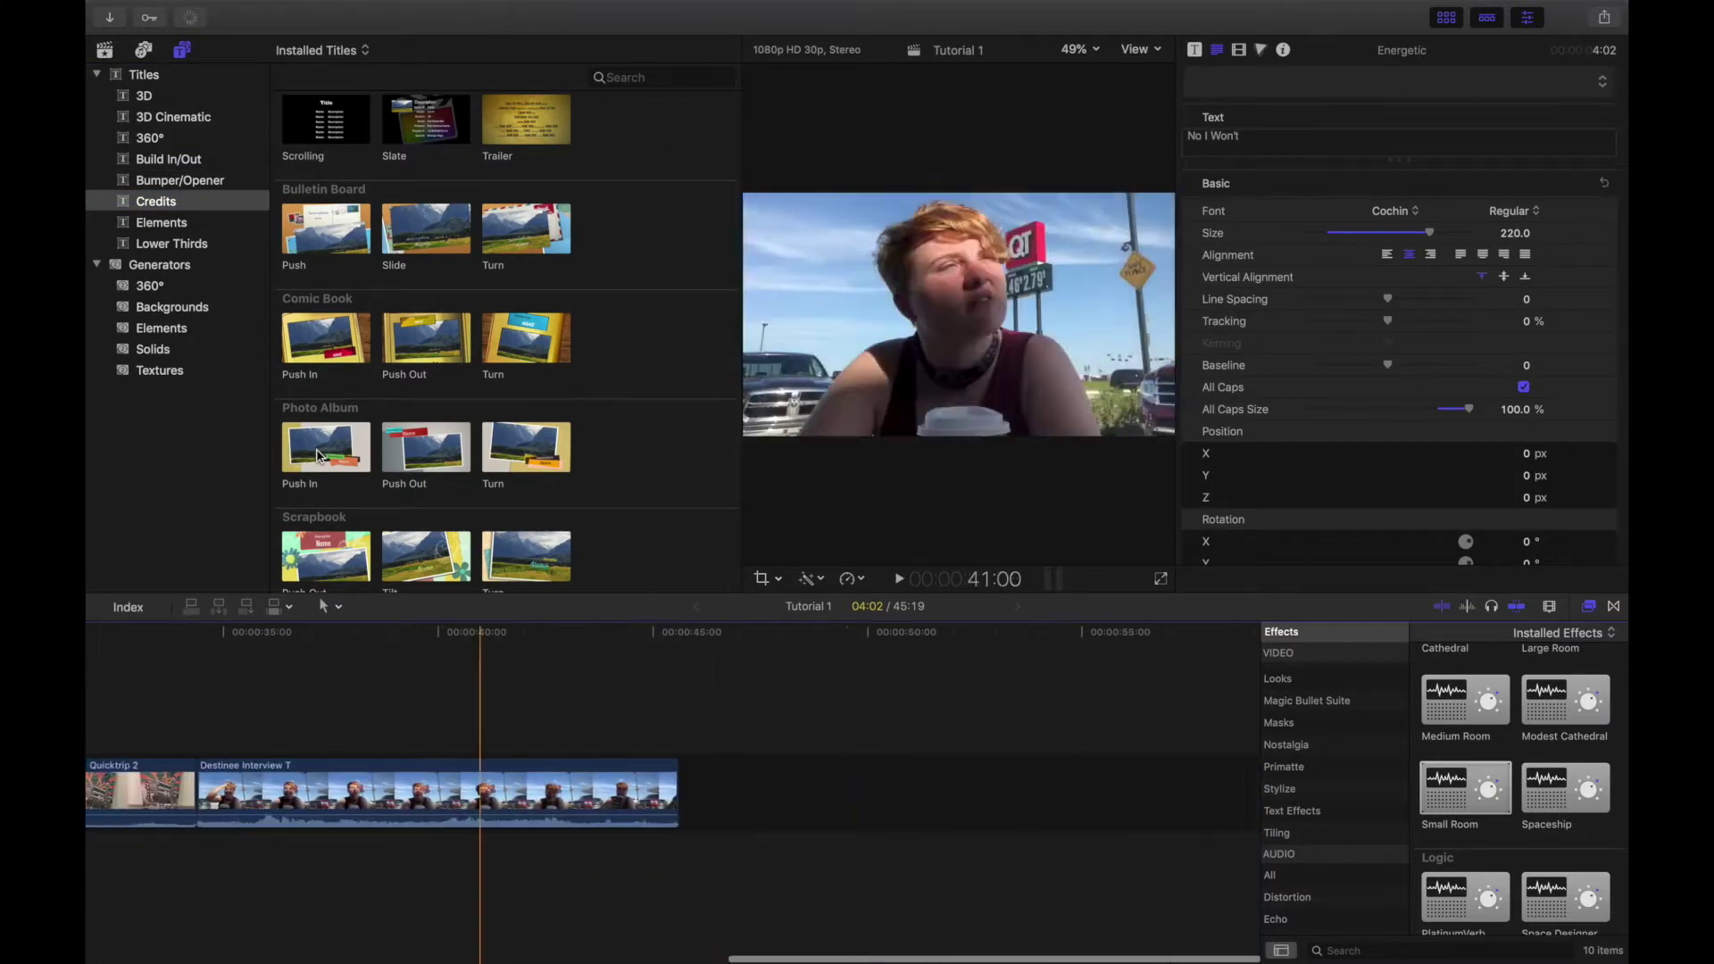
left_click_drag(339, 125, 757, 788)
left_click(723, 631)
key("space")
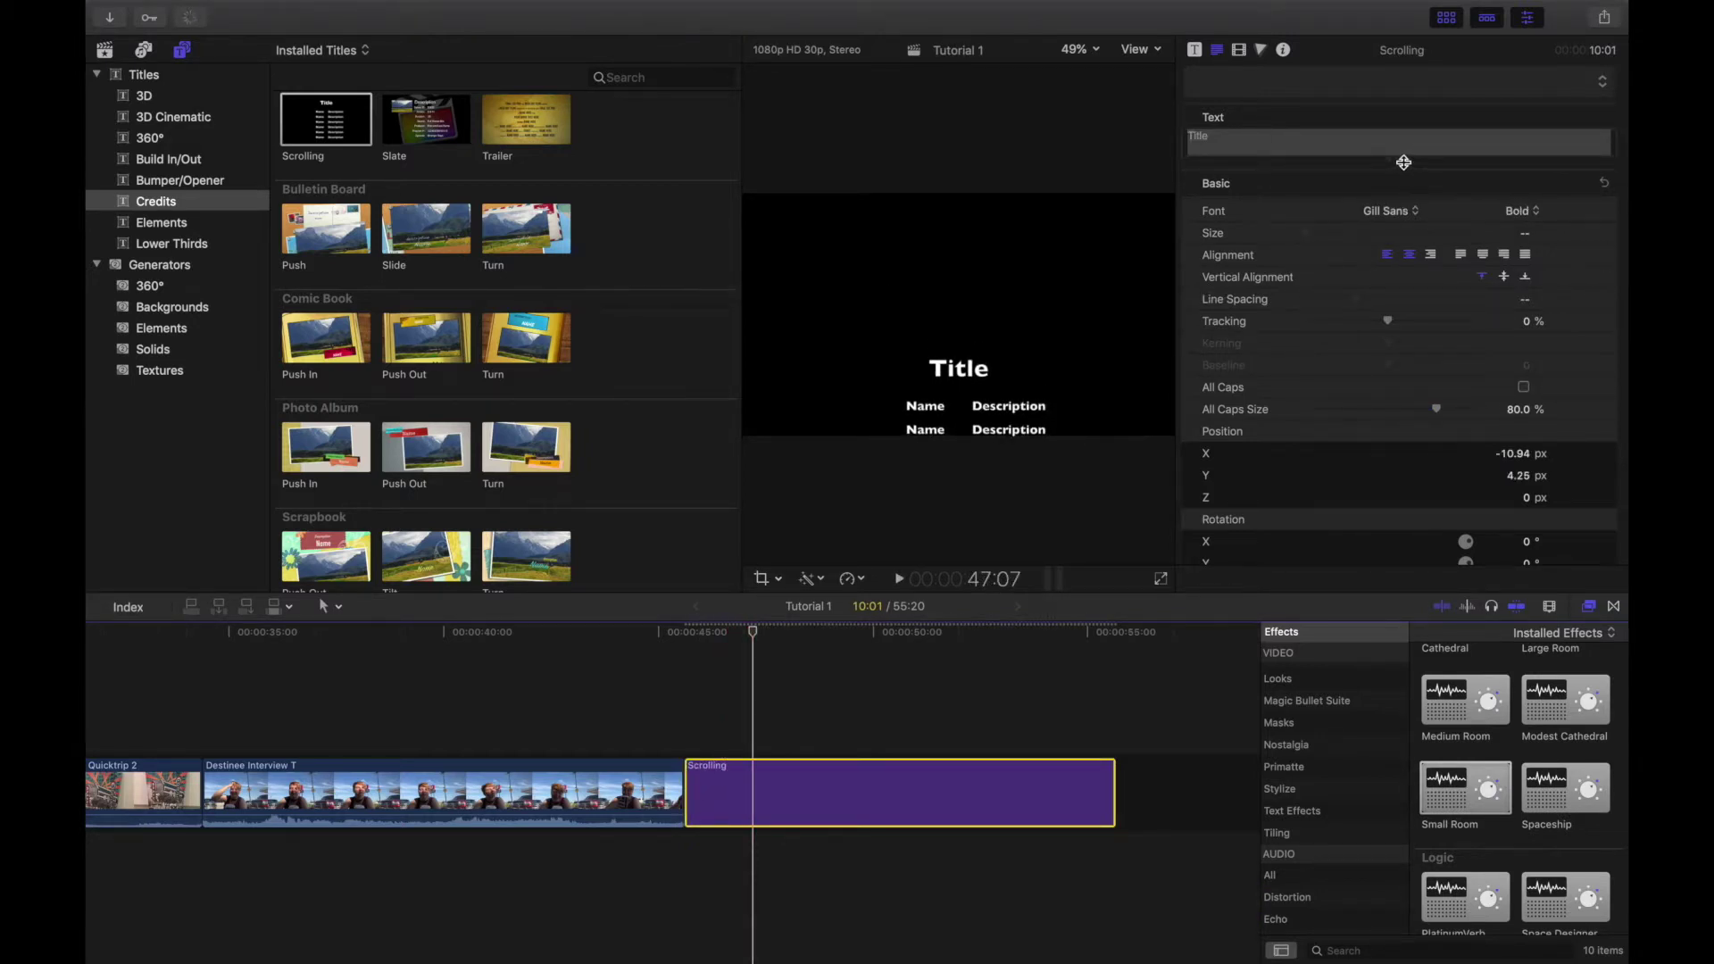
Enlarge the credits text field, then place a Speech Bubbles title above the interview.
left_click_drag(1403, 161, 1411, 474)
left_click(1362, 222)
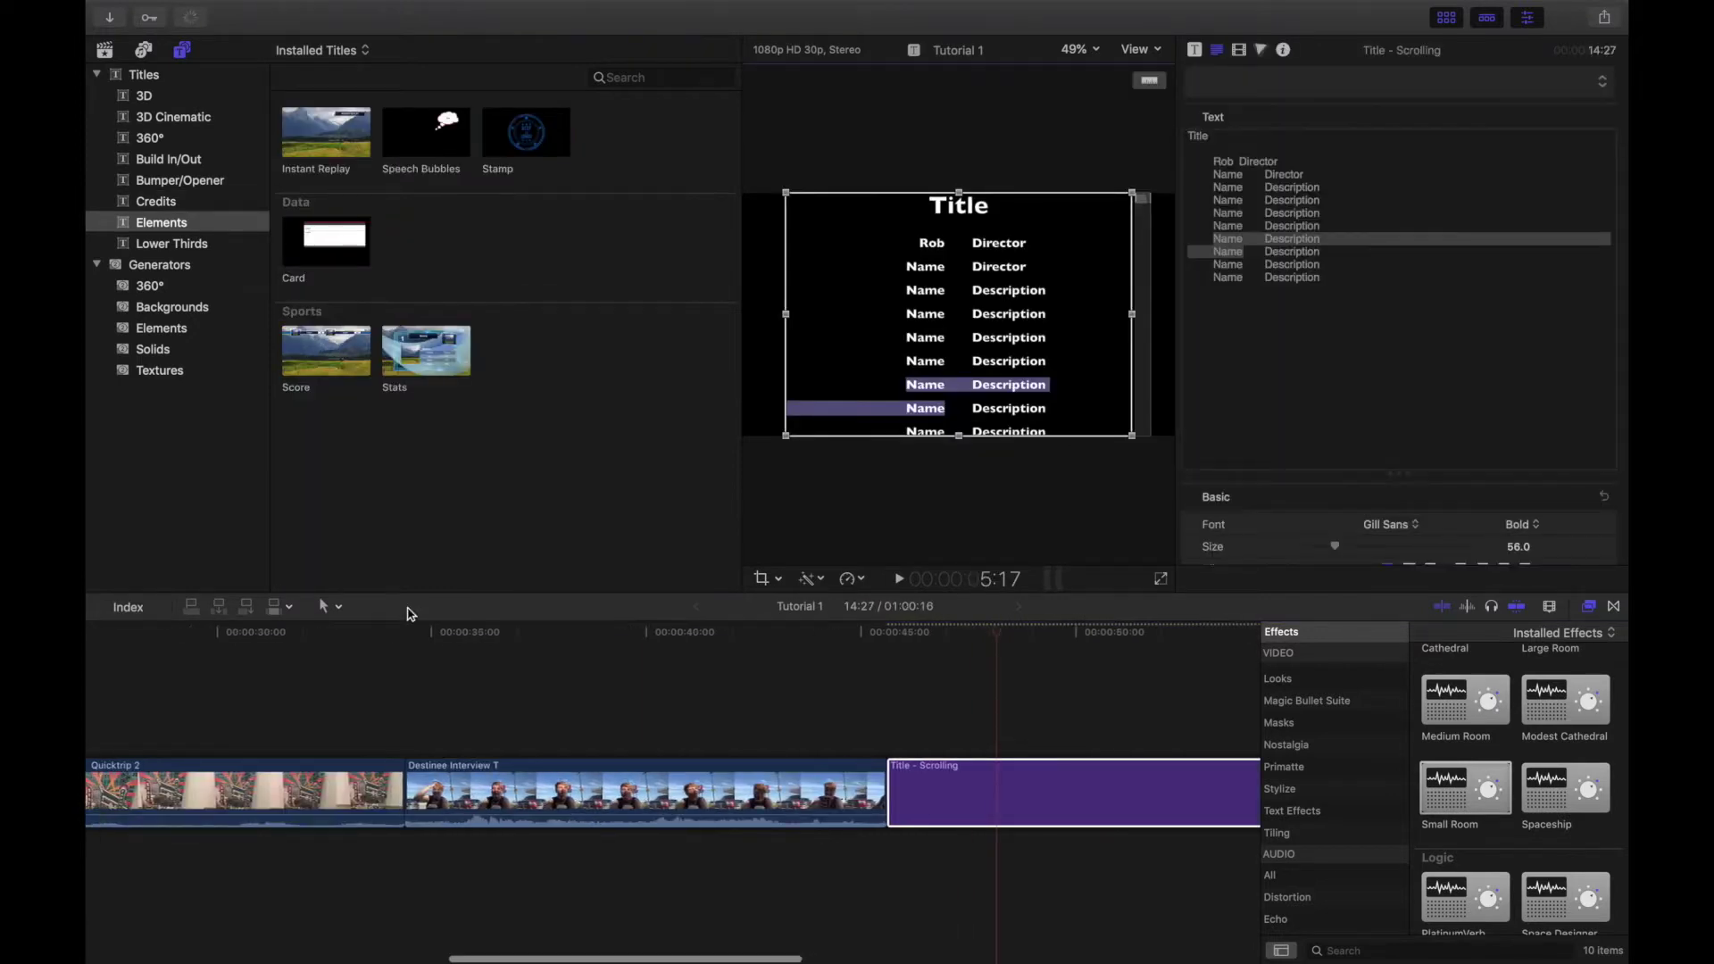
left_click_drag(448, 141, 530, 714)
left_click(620, 635)
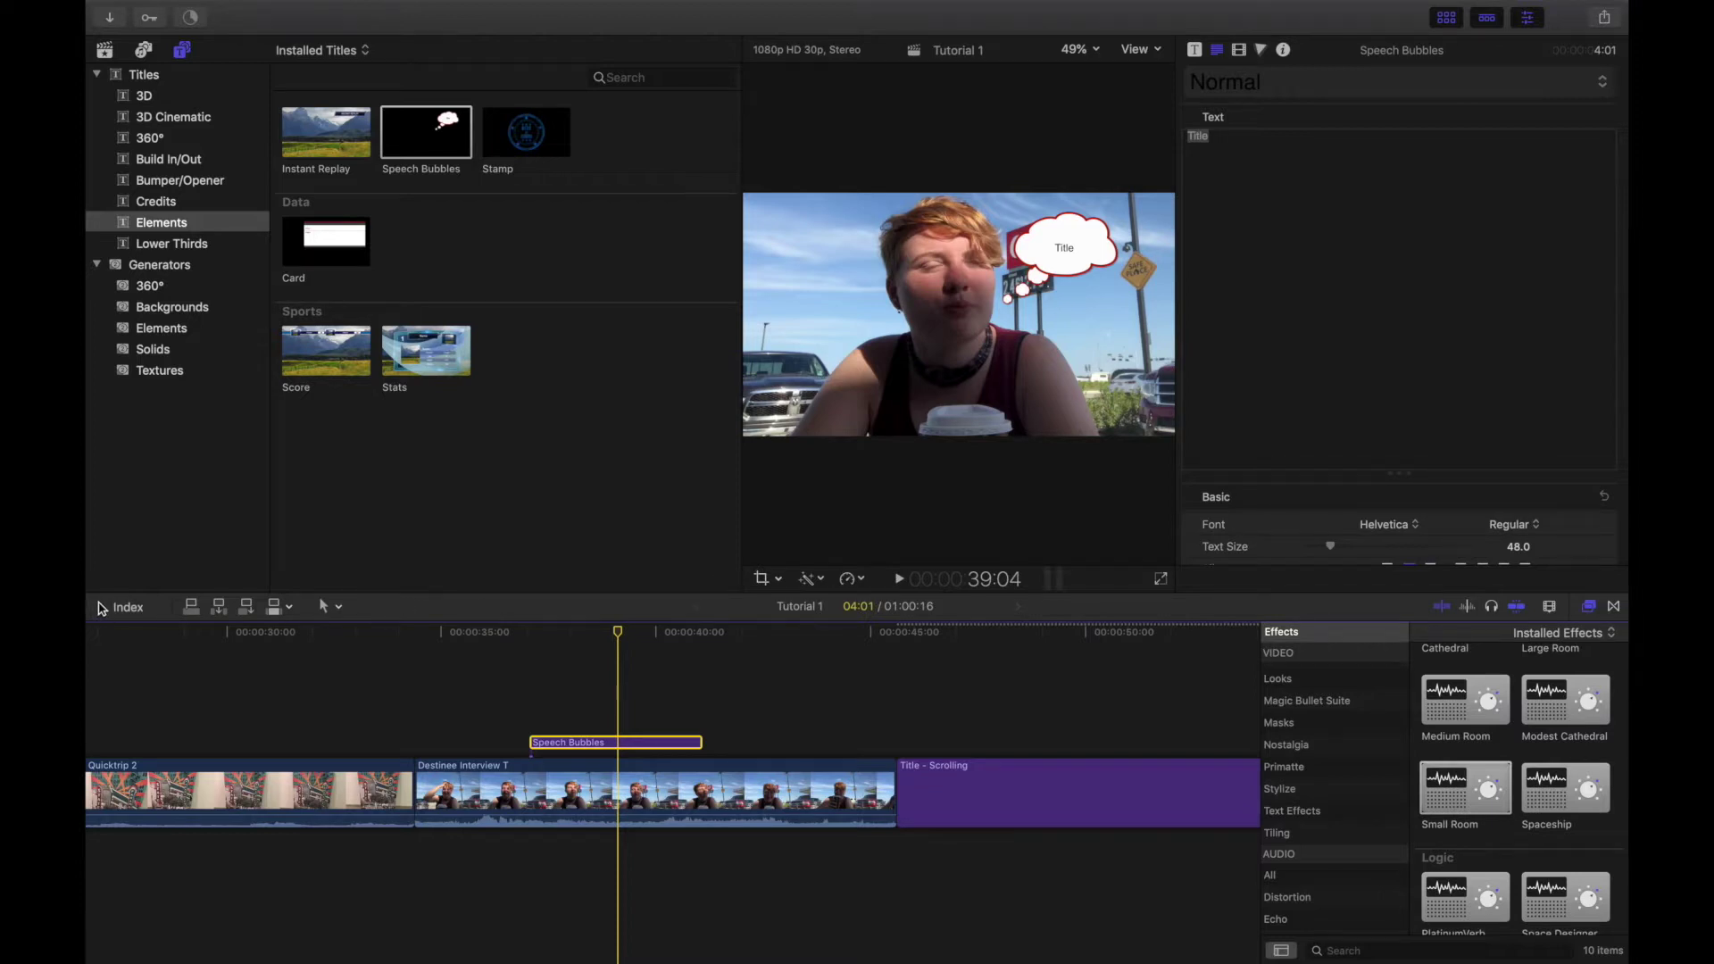
Turn on the transform controls and change the bubble's text to 'DUH!!!!!!'.
left_click(766, 580)
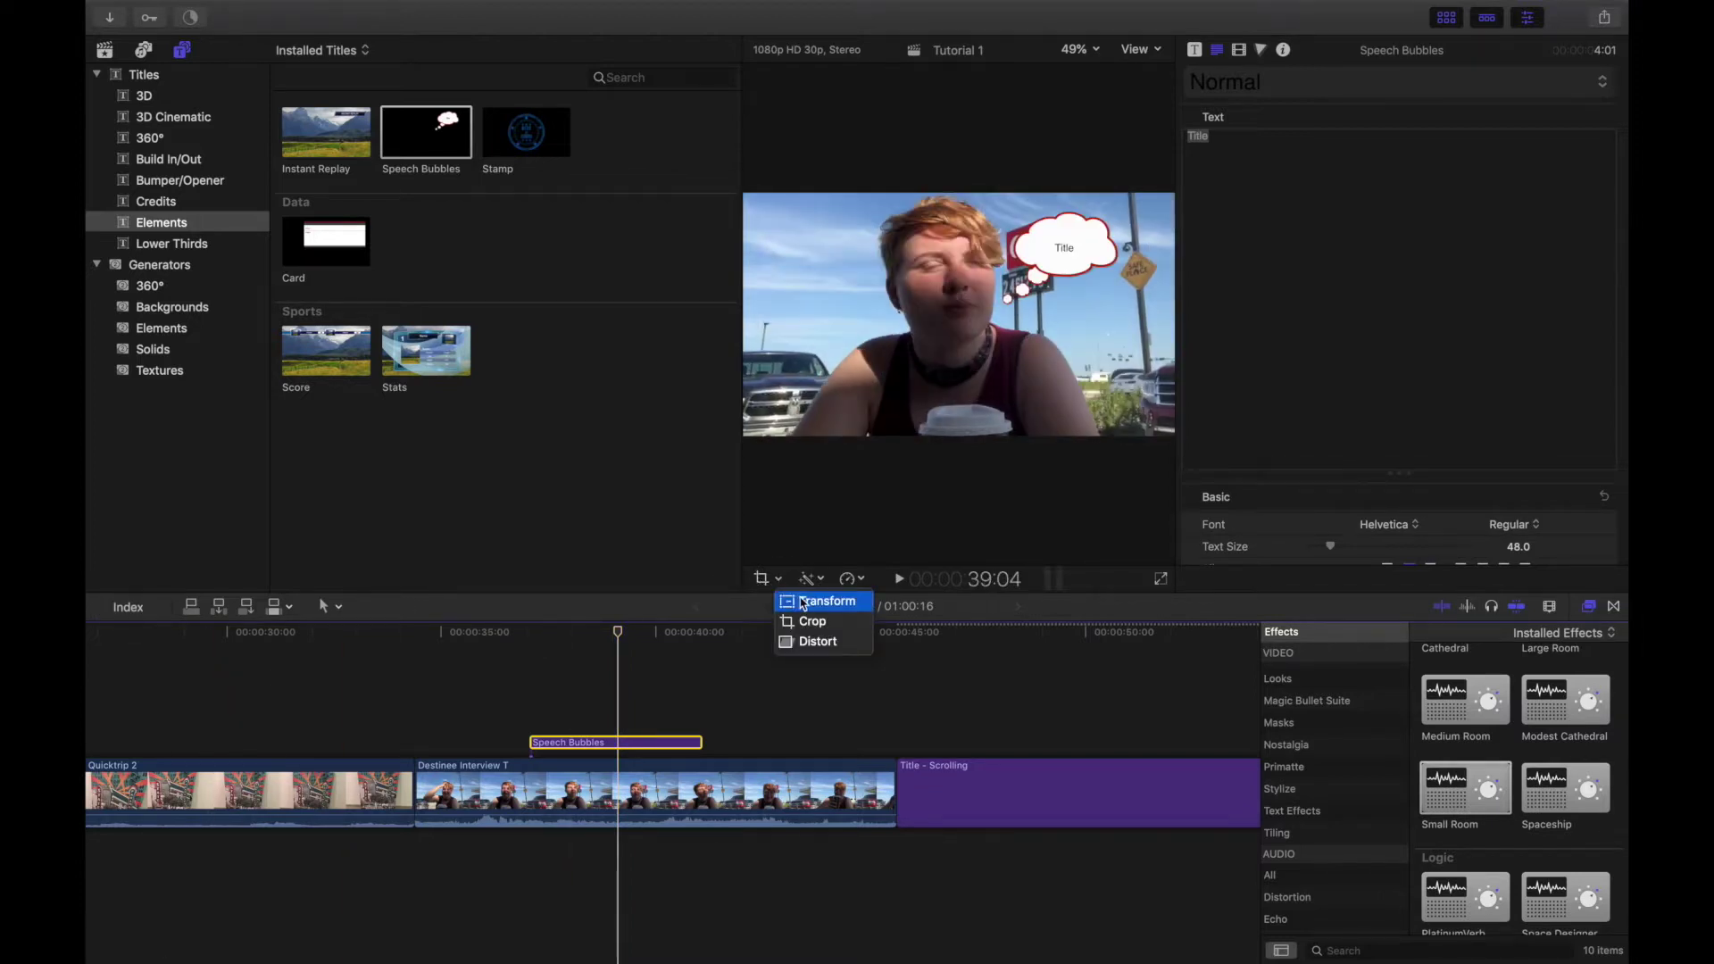
left_click(806, 601)
mouse_move(963, 314)
left_mouse_down()
mouse_move(956, 371)
mouse_move(987, 383)
mouse_move(911, 280)
mouse_move(959, 294)
mouse_move(960, 321)
left_mouse_up()
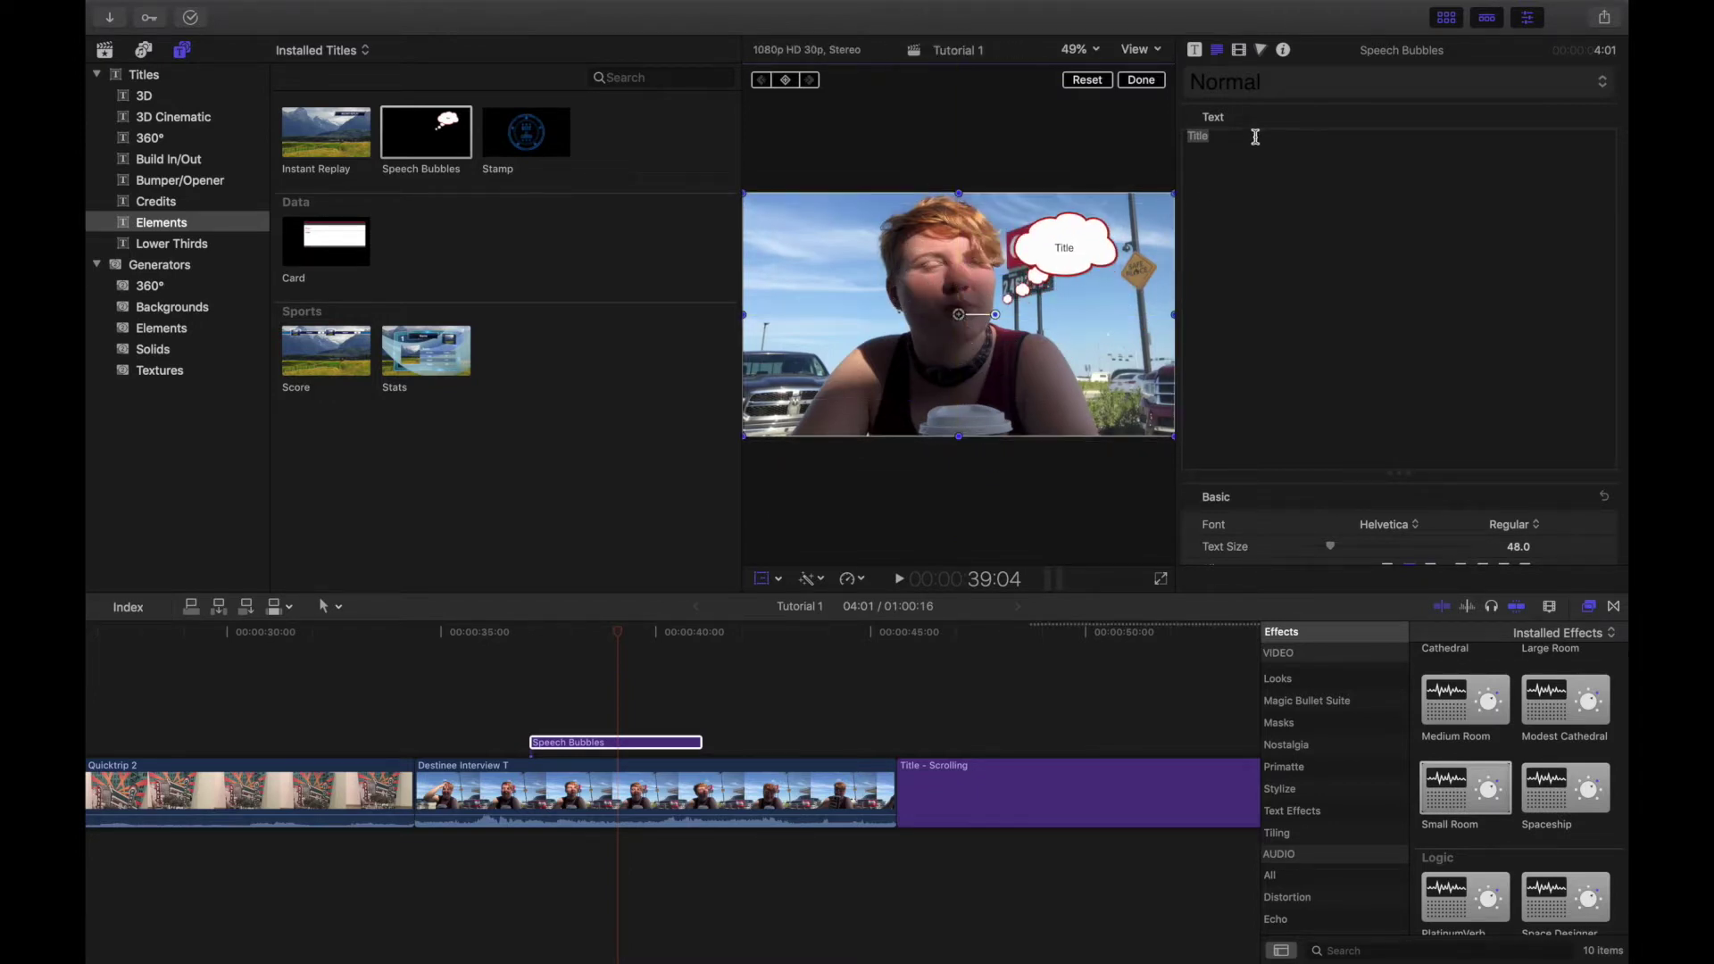
double_click(1195, 136)
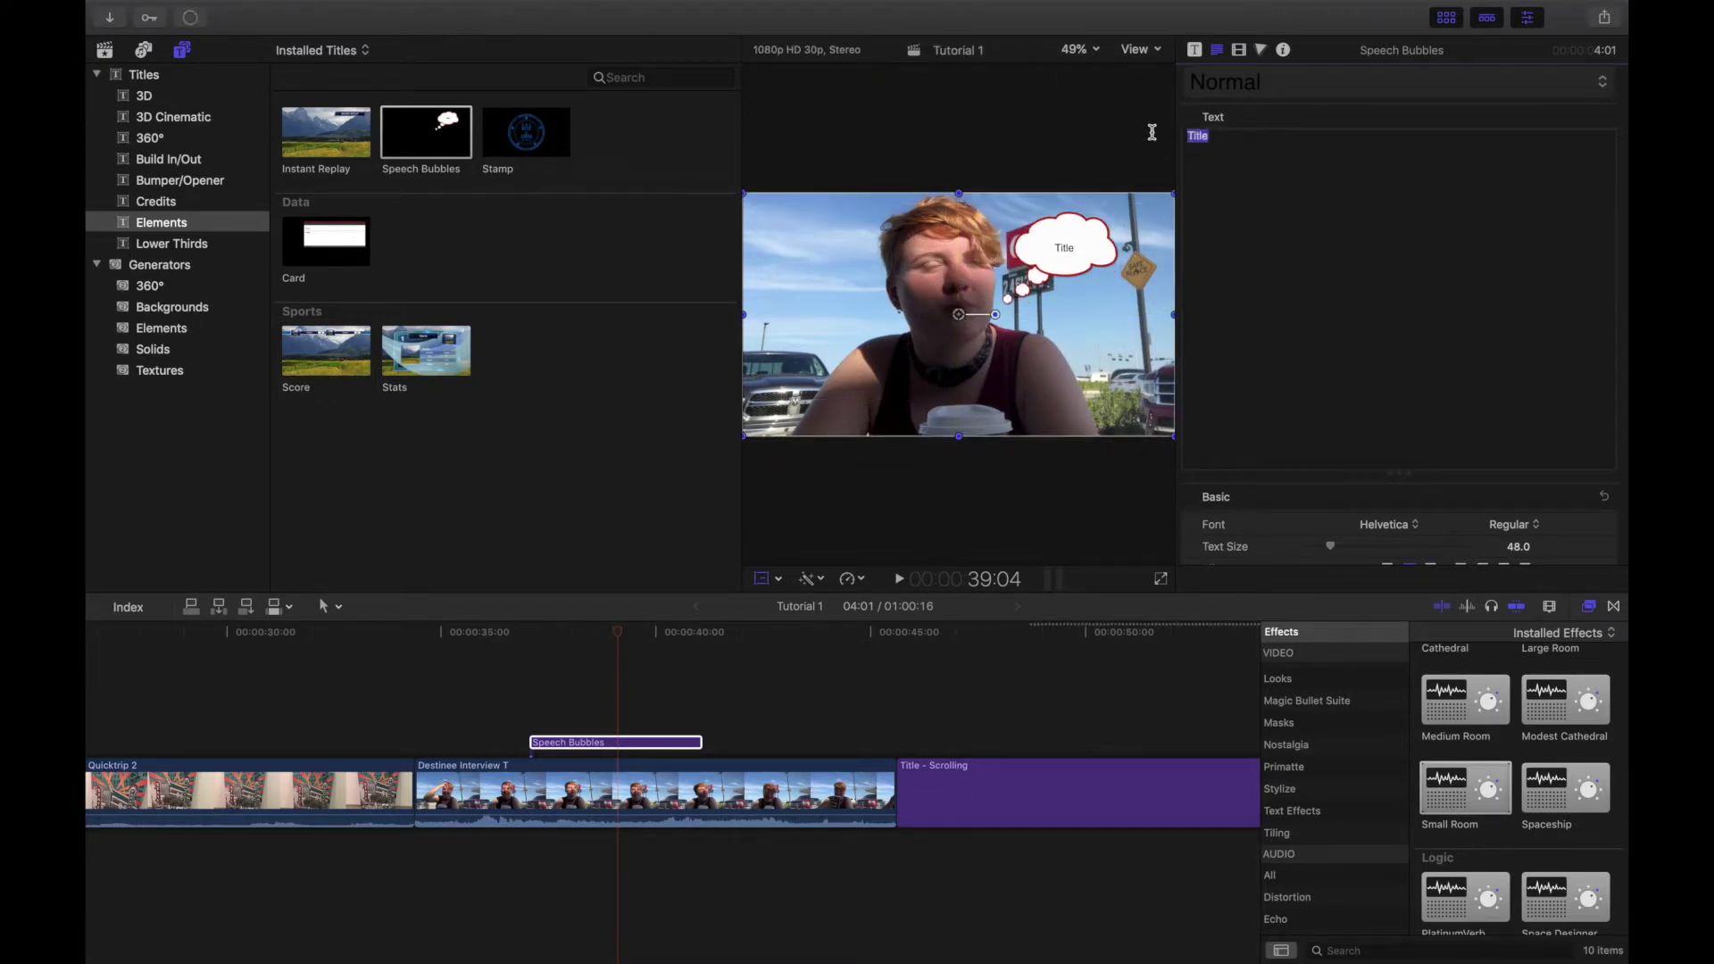
type("DUH!!!!!!")
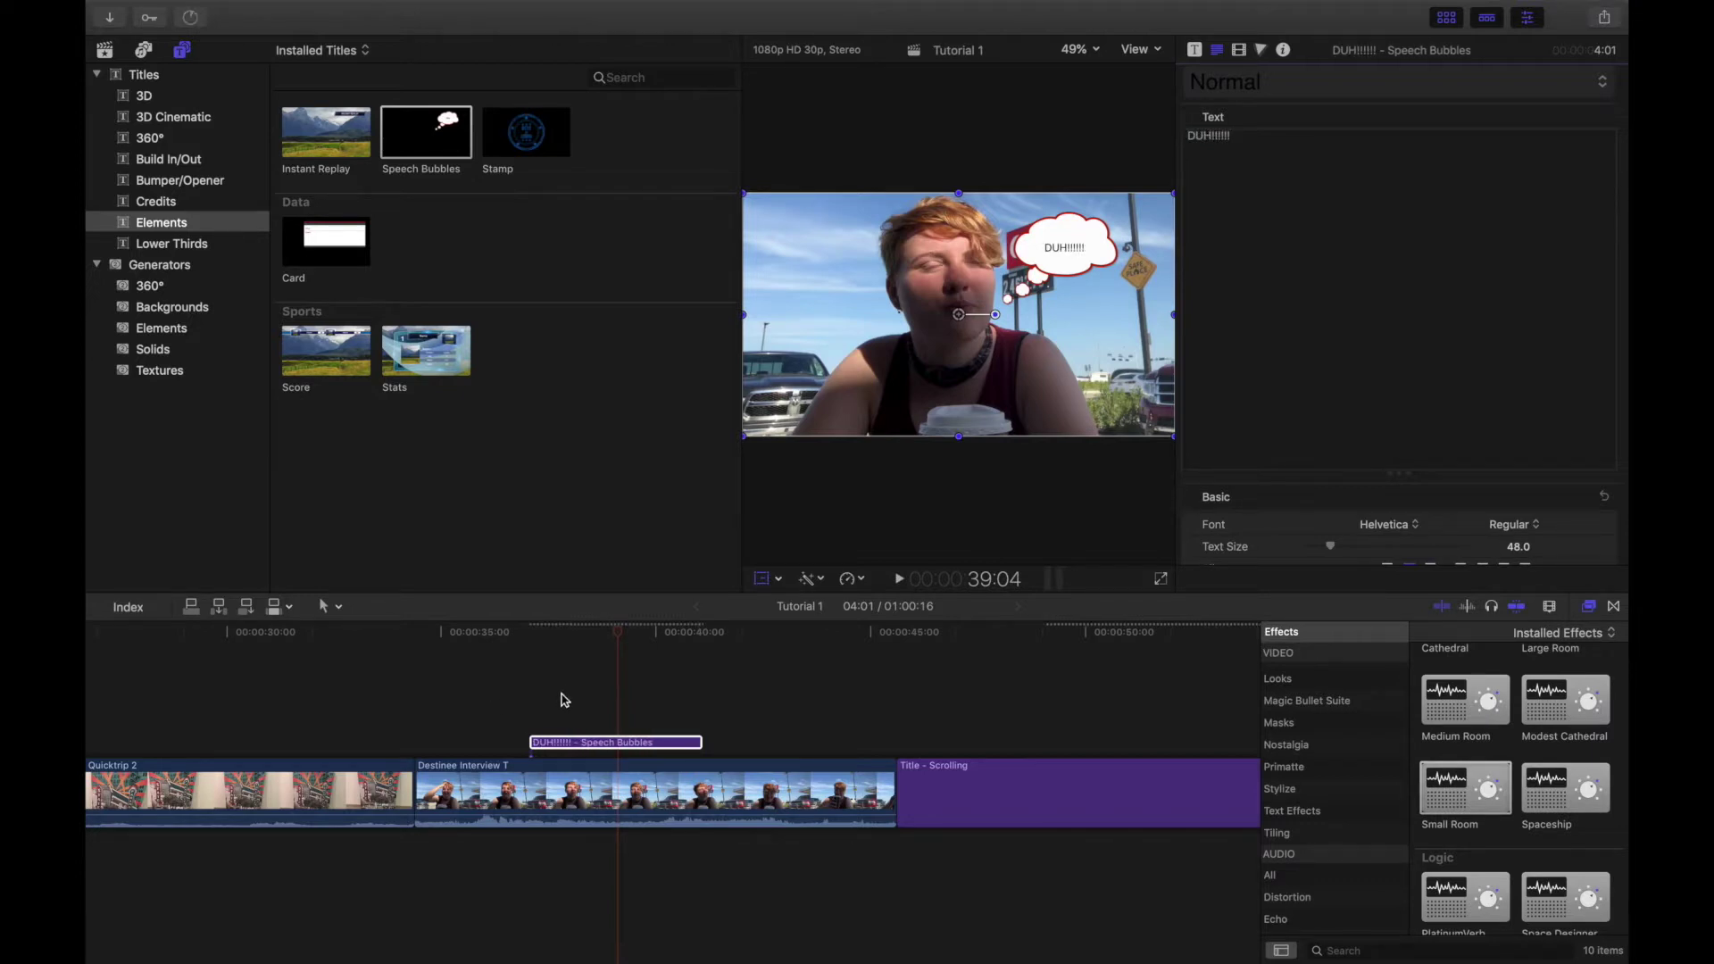
Move the Speech Bubbles clip later so it starts at the chosen playhead point.
left_click(515, 643)
key("space")
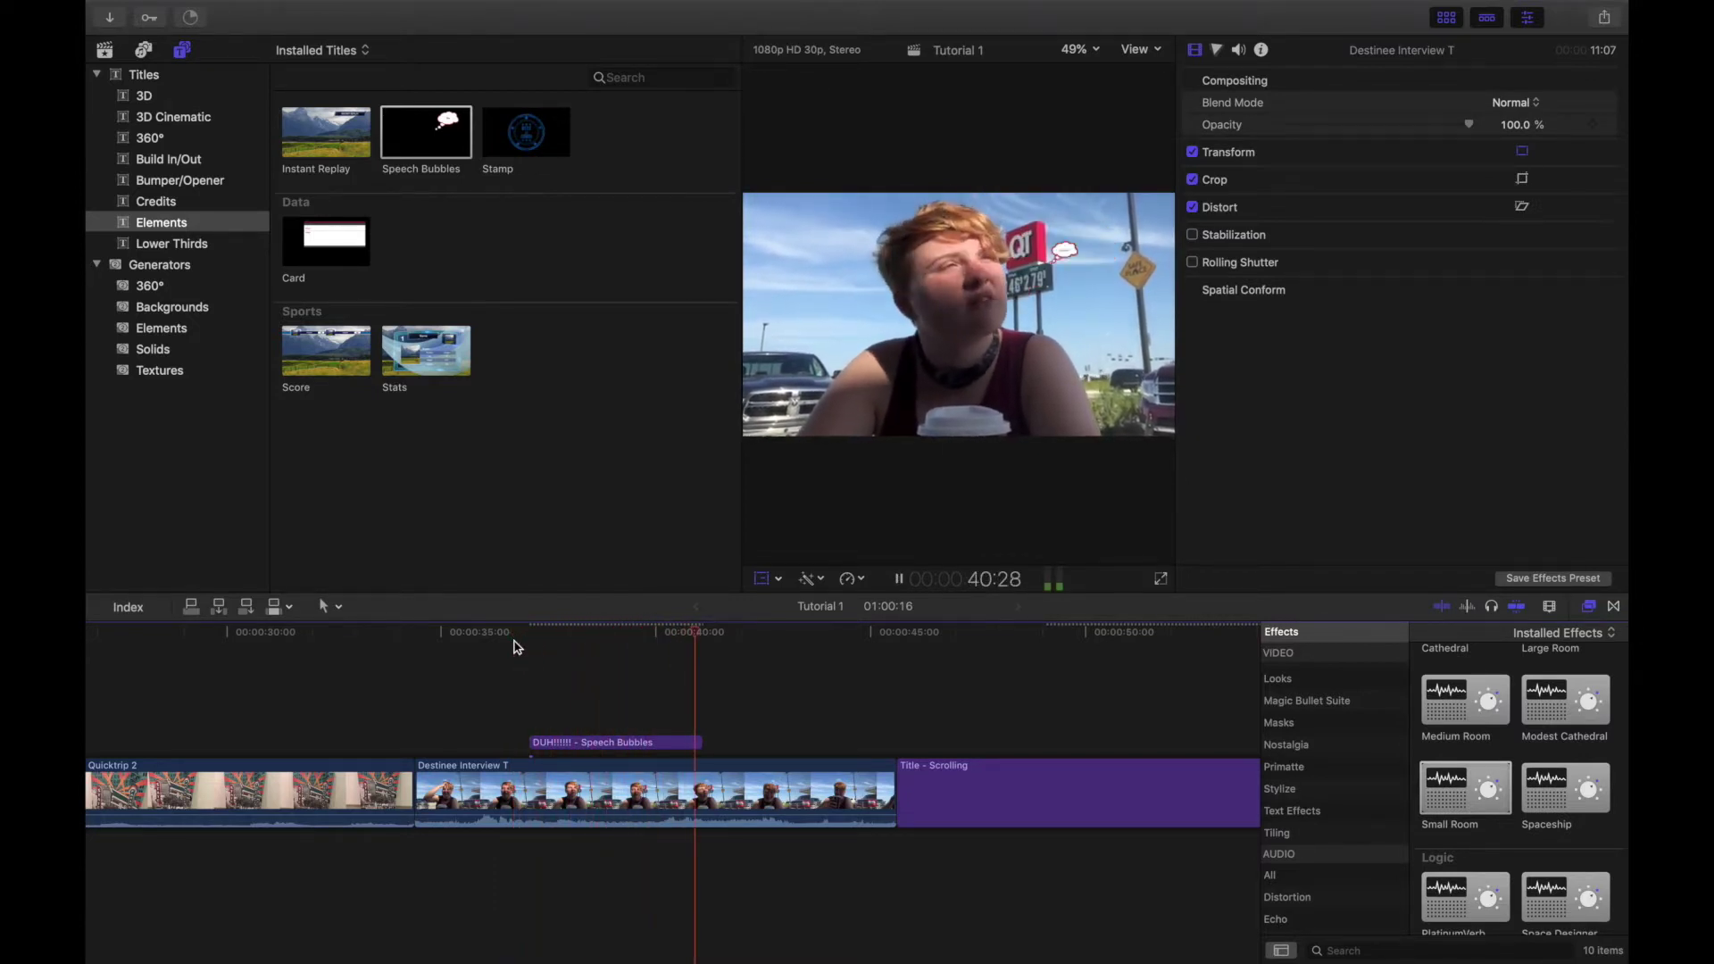
key("space")
key("shift+t")
left_click_drag(630, 741, 817, 741)
key("space")
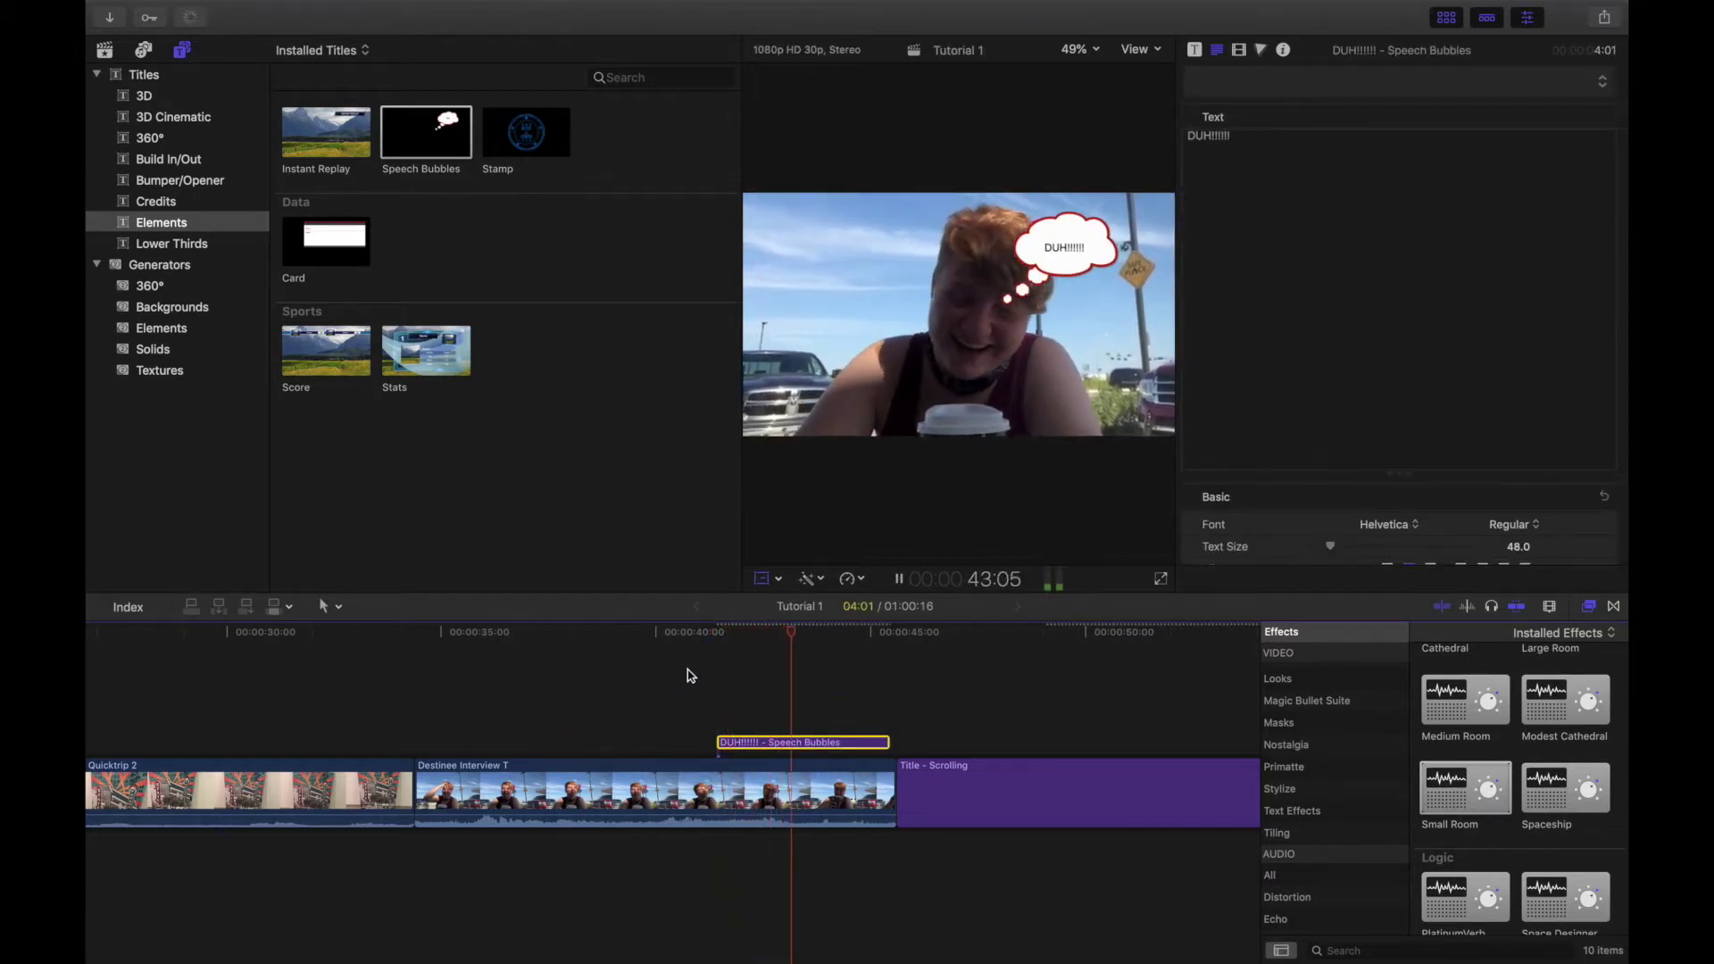
key("space")
key("shift+t")
Add the Looseleaf lower third from Lower Thirds above the start of Intro Trip.
left_click(172, 244)
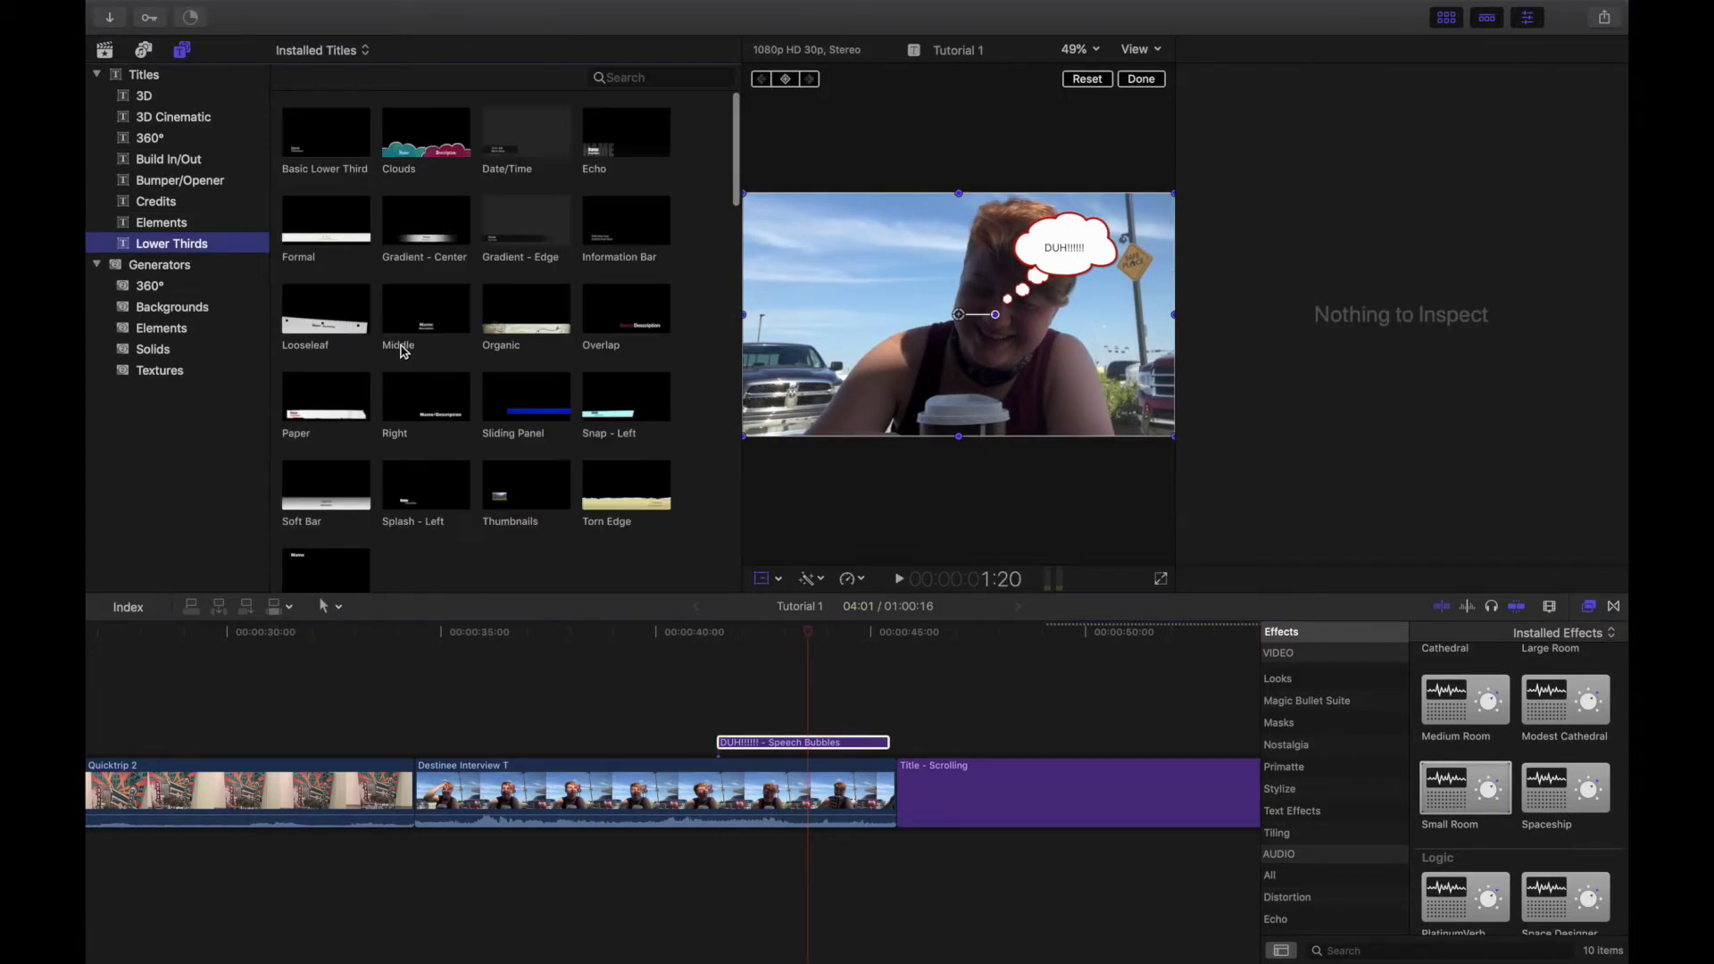
scroll(401, 350, "down", 5)
scroll(477, 428, "up", 5)
scroll(478, 428, "up", 2)
scroll(442, 757, "left", 15)
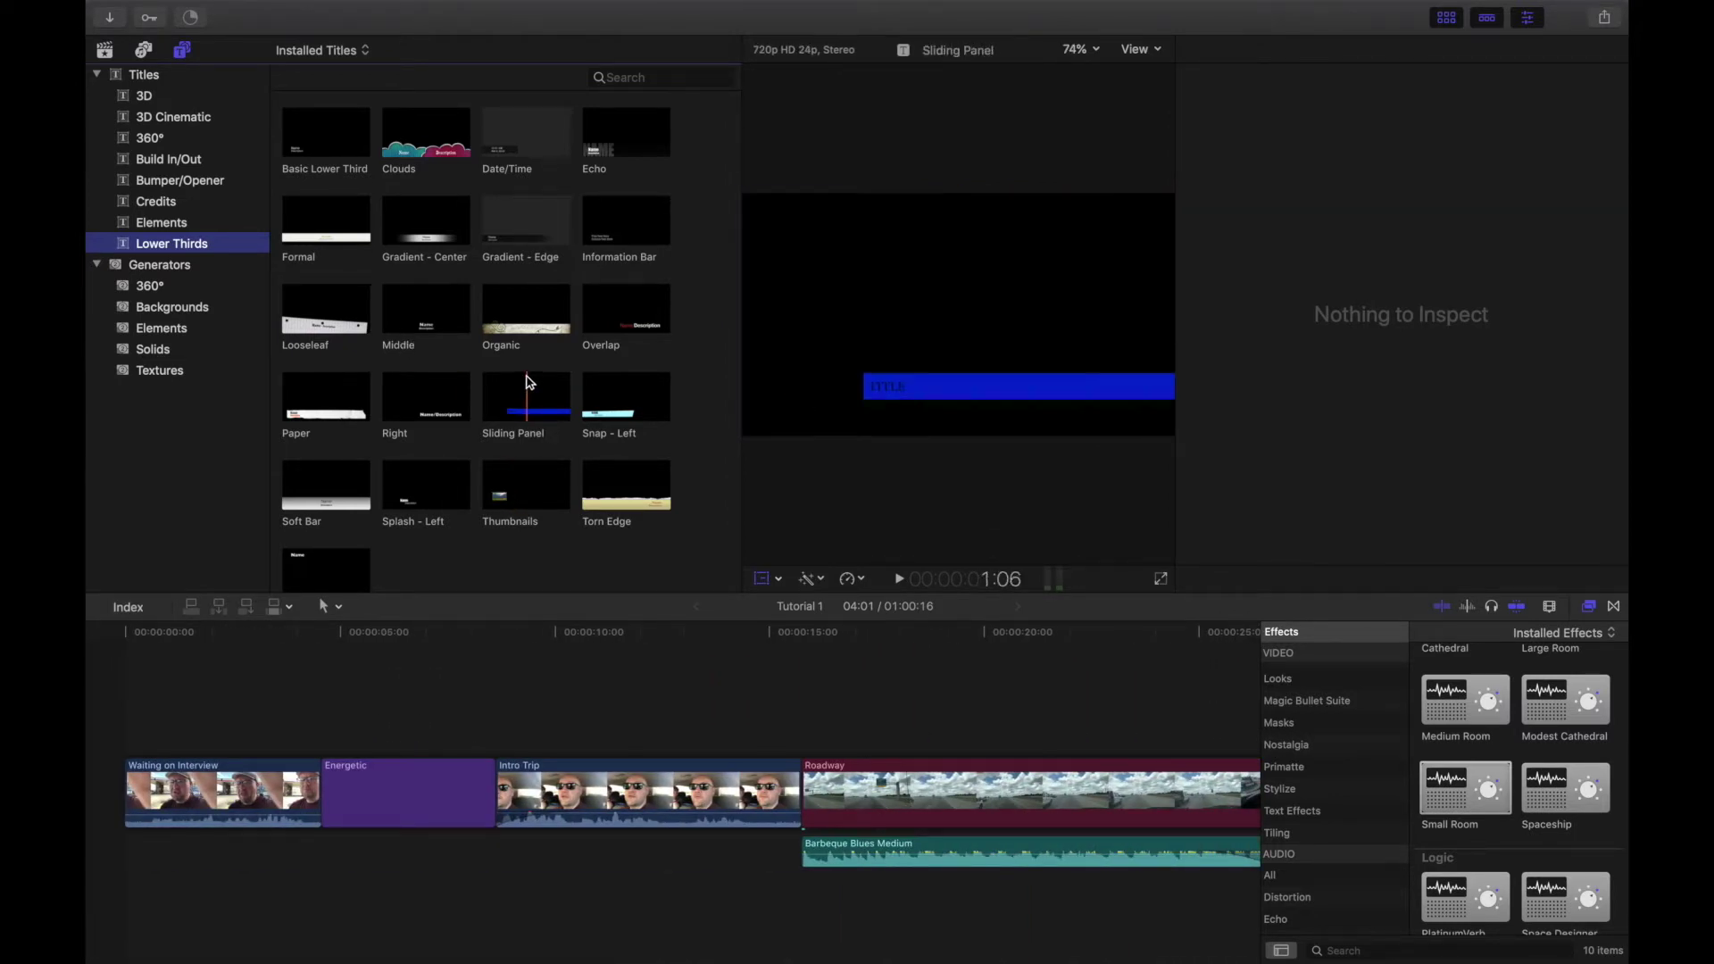
left_click_drag(307, 304, 500, 727)
left_click_drag(924, 740, 797, 741)
left_click(615, 742)
left_click(618, 636)
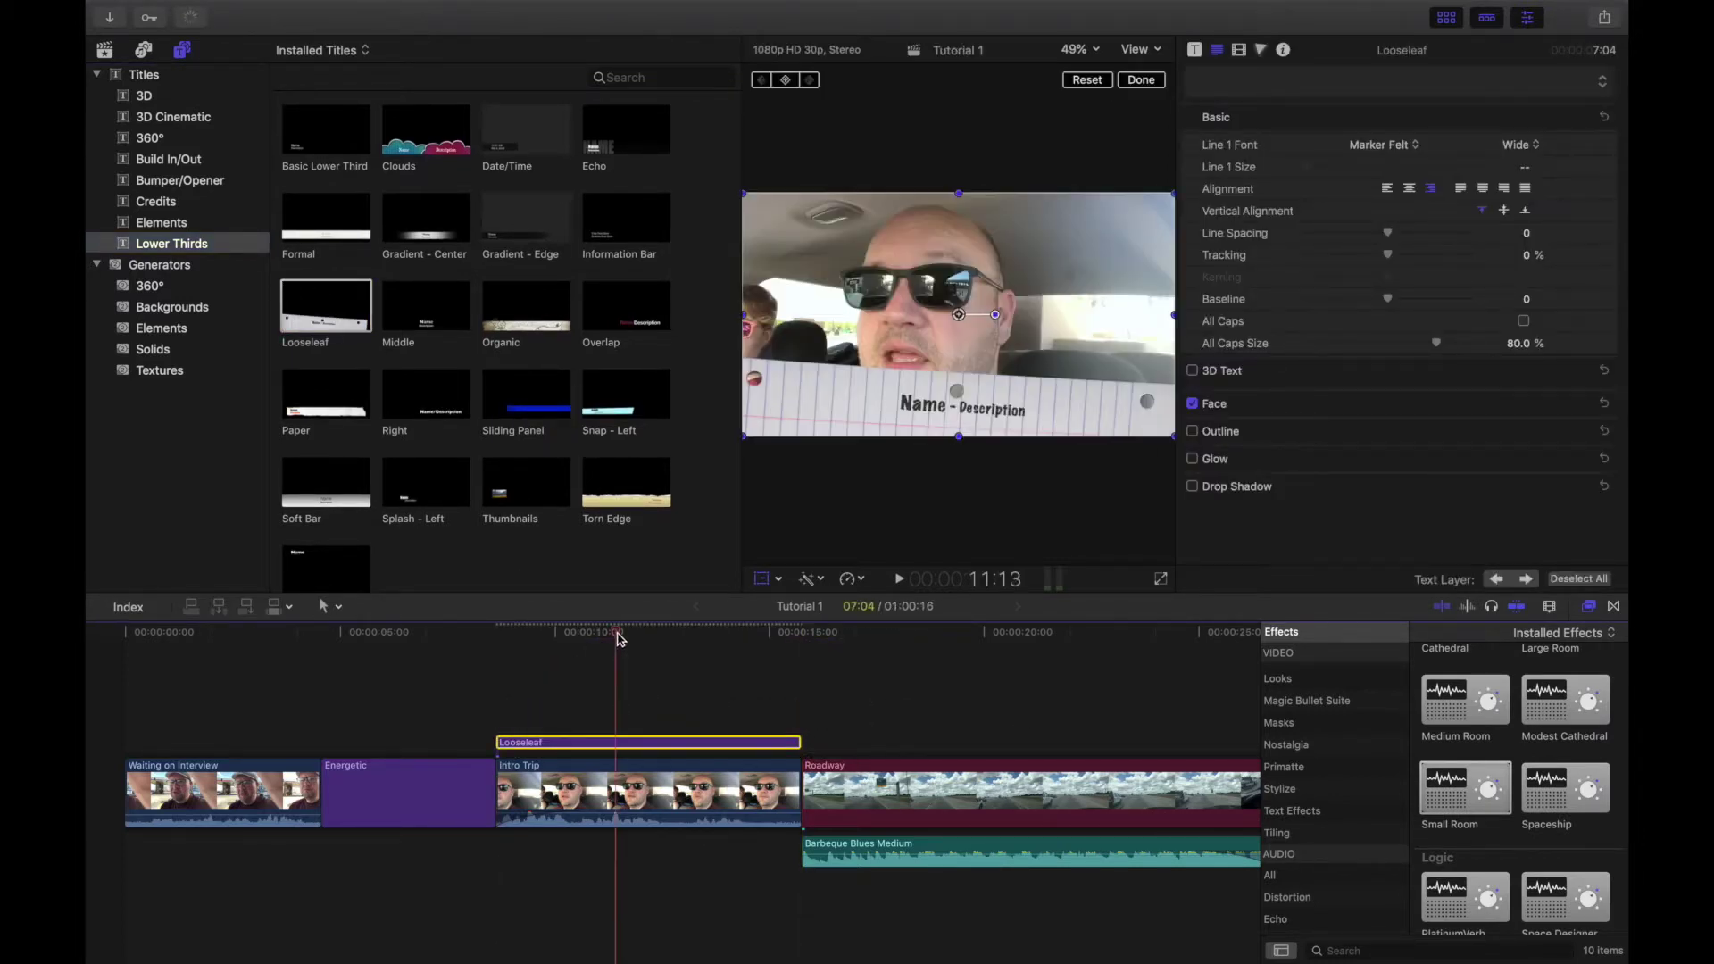
Replace the Name placeholder with a person's name and begin the description with 'A'.
double_click(950, 409)
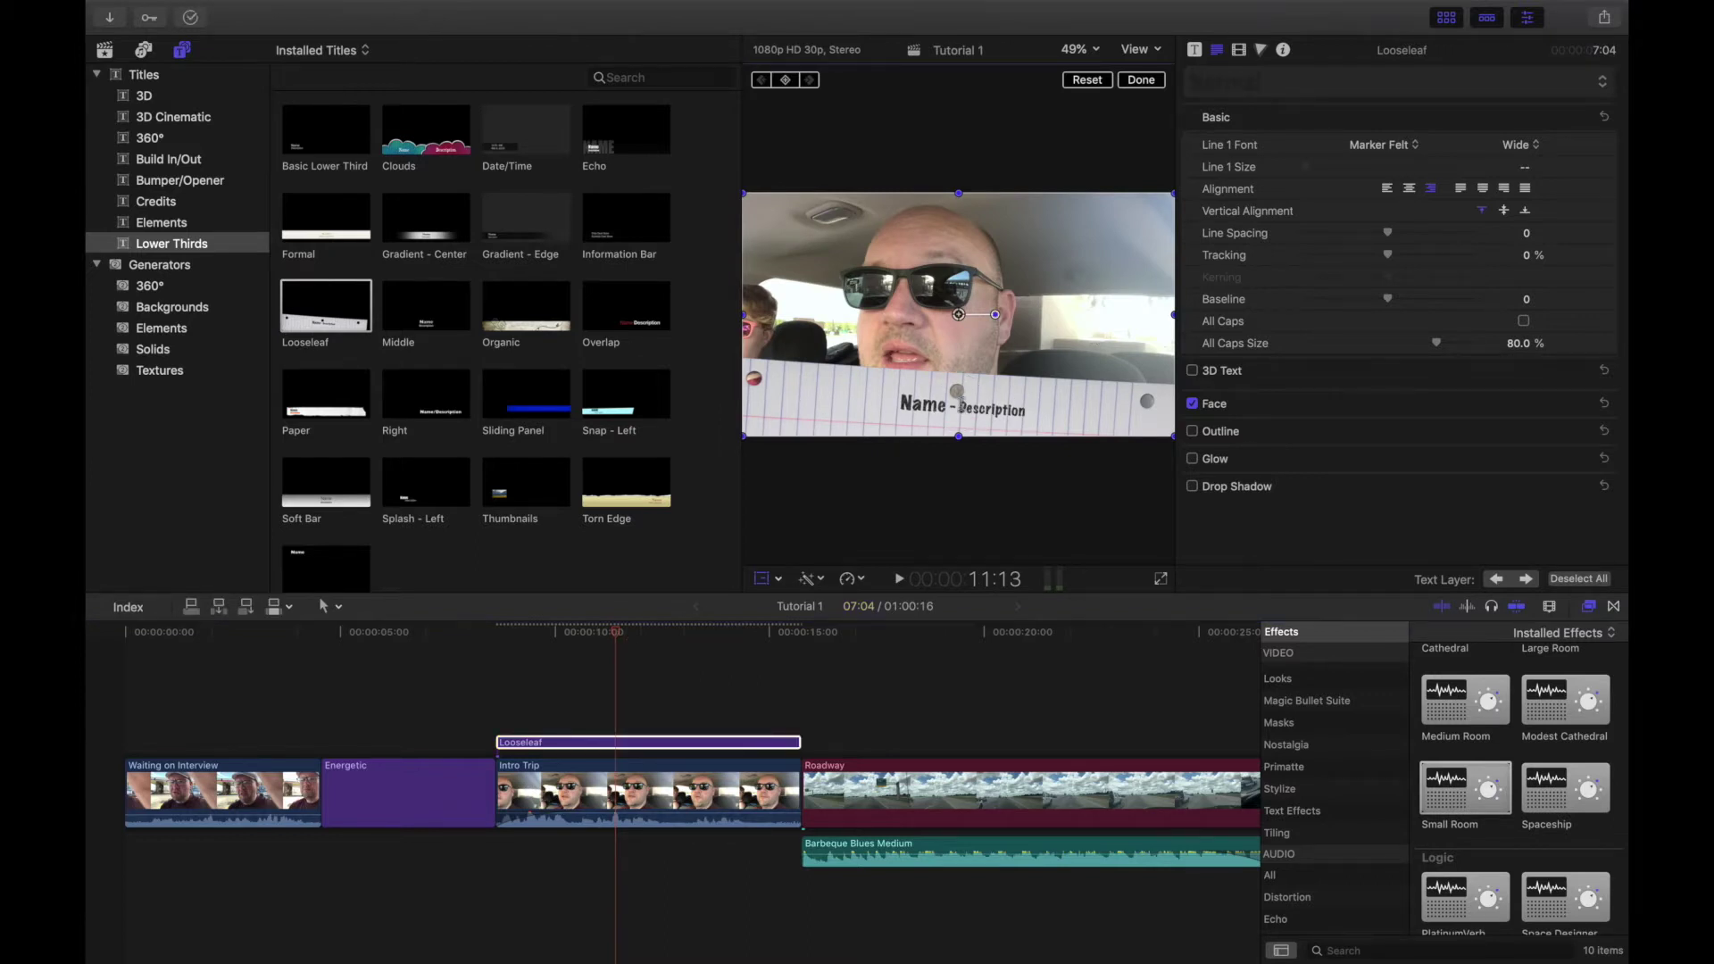
left_click(949, 410)
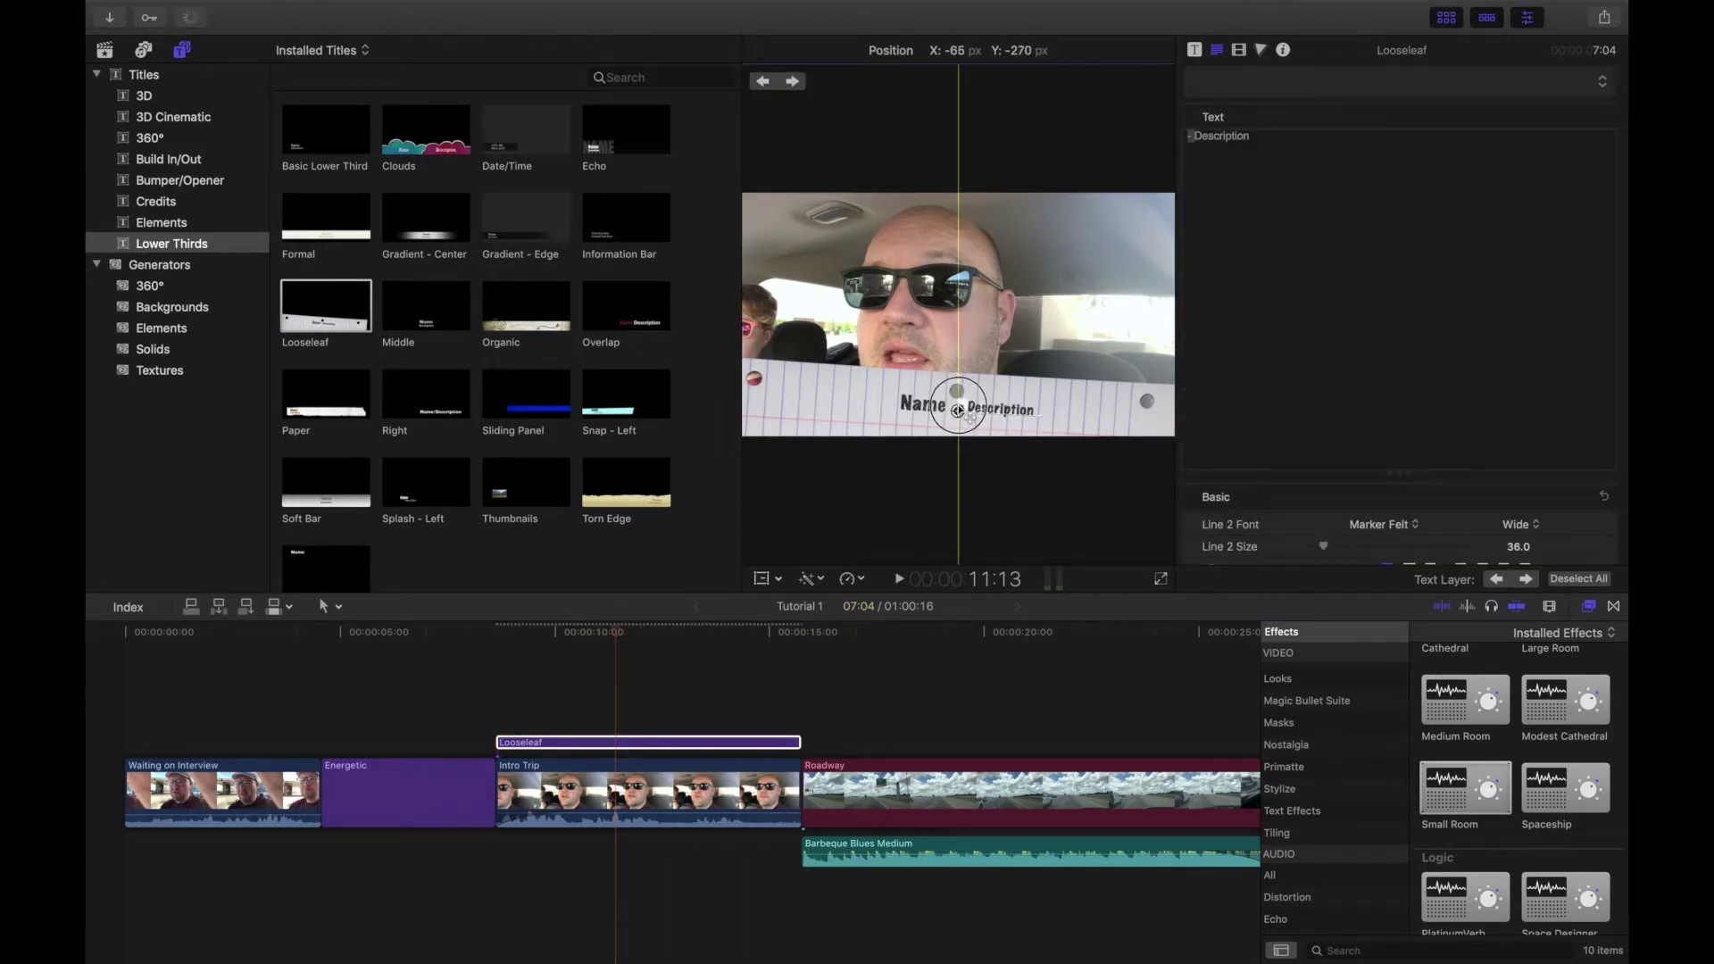
left_click(942, 414)
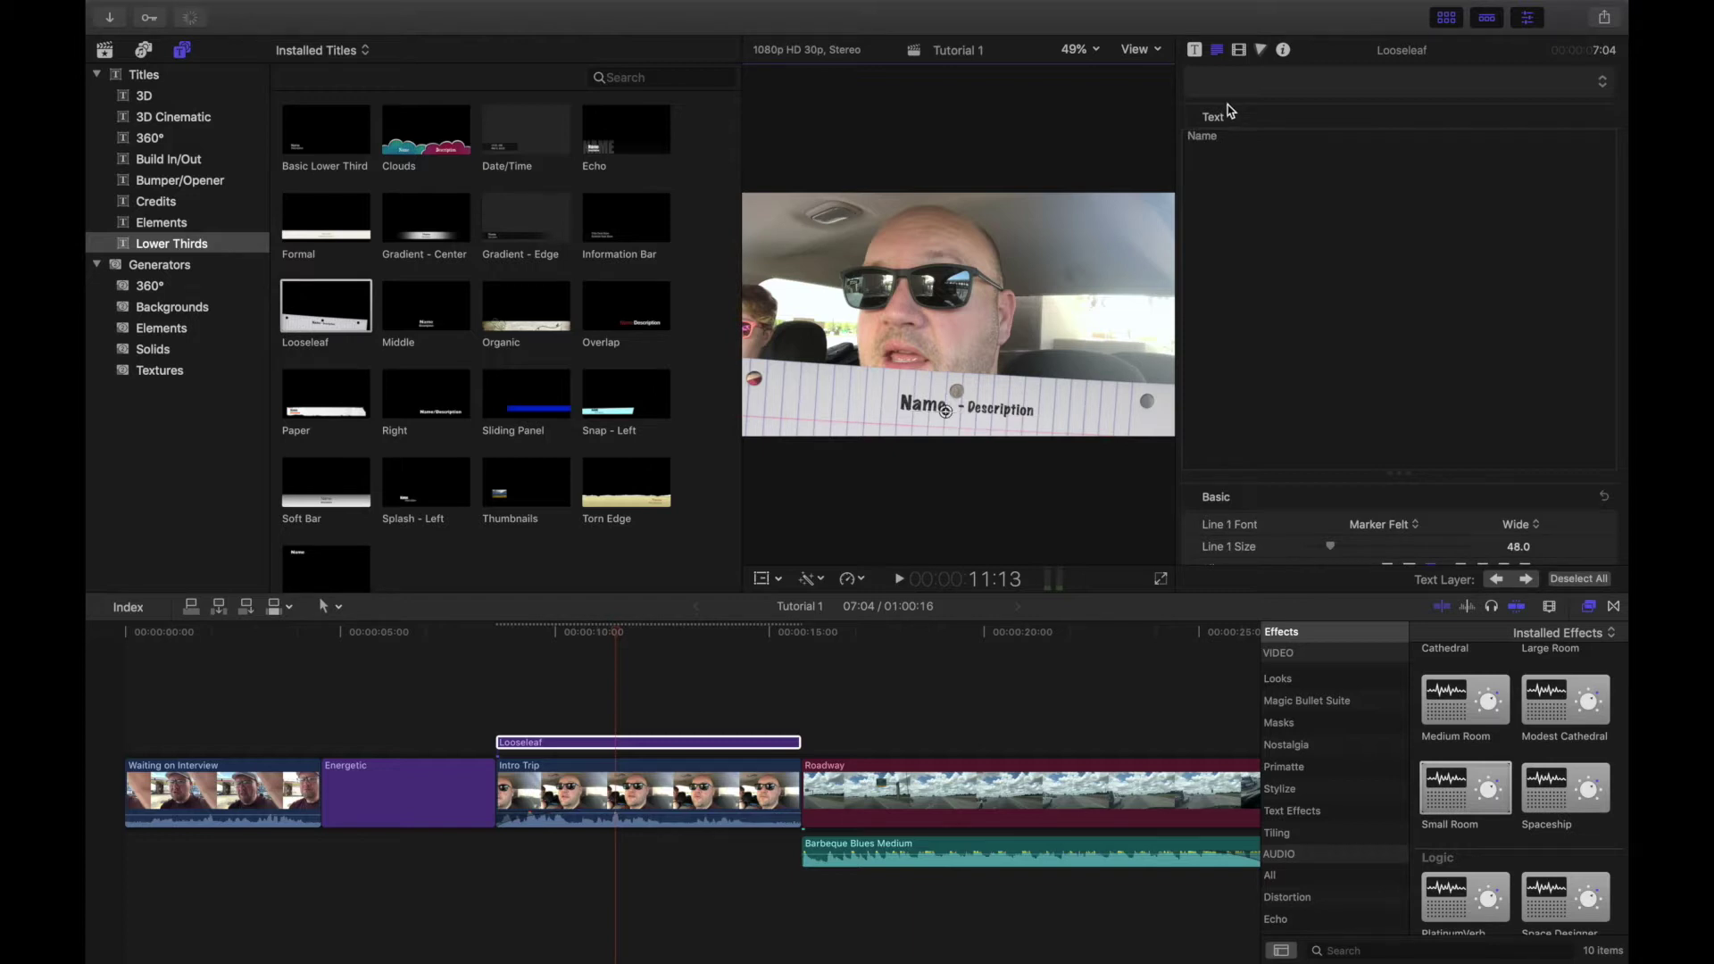
left_click_drag(1221, 134, 1170, 138)
type("Rob")
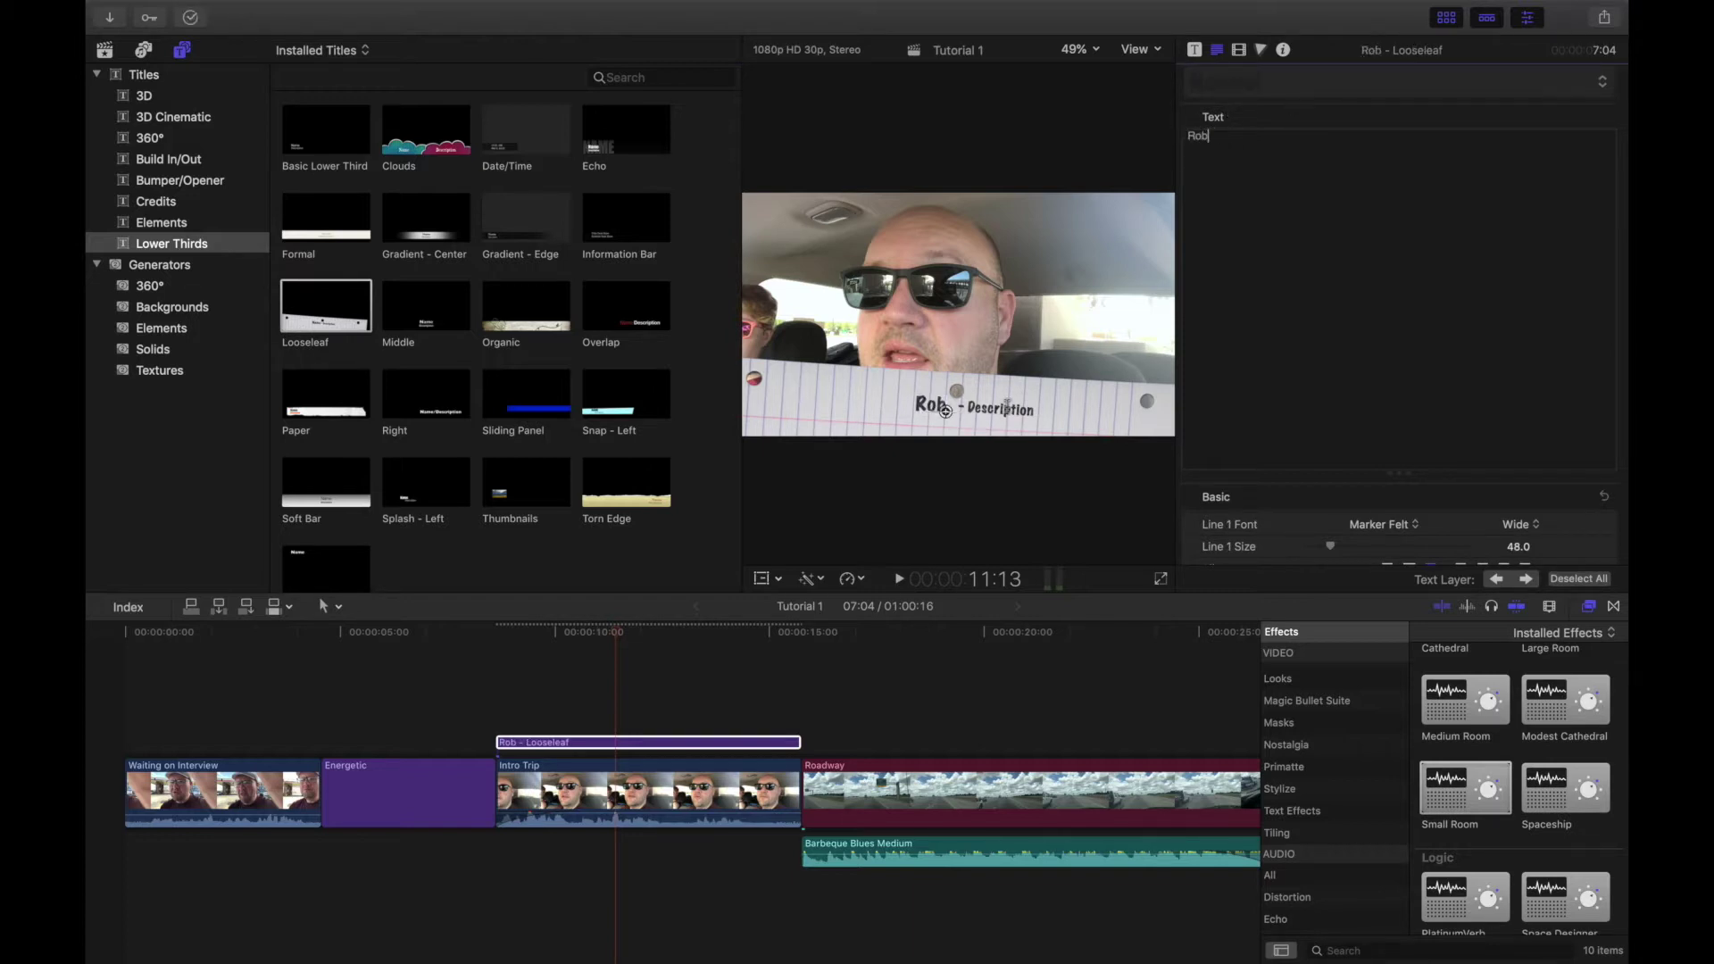
left_click(957, 411)
left_click_drag(1259, 146, 1199, 136)
type("Awesome Dude")
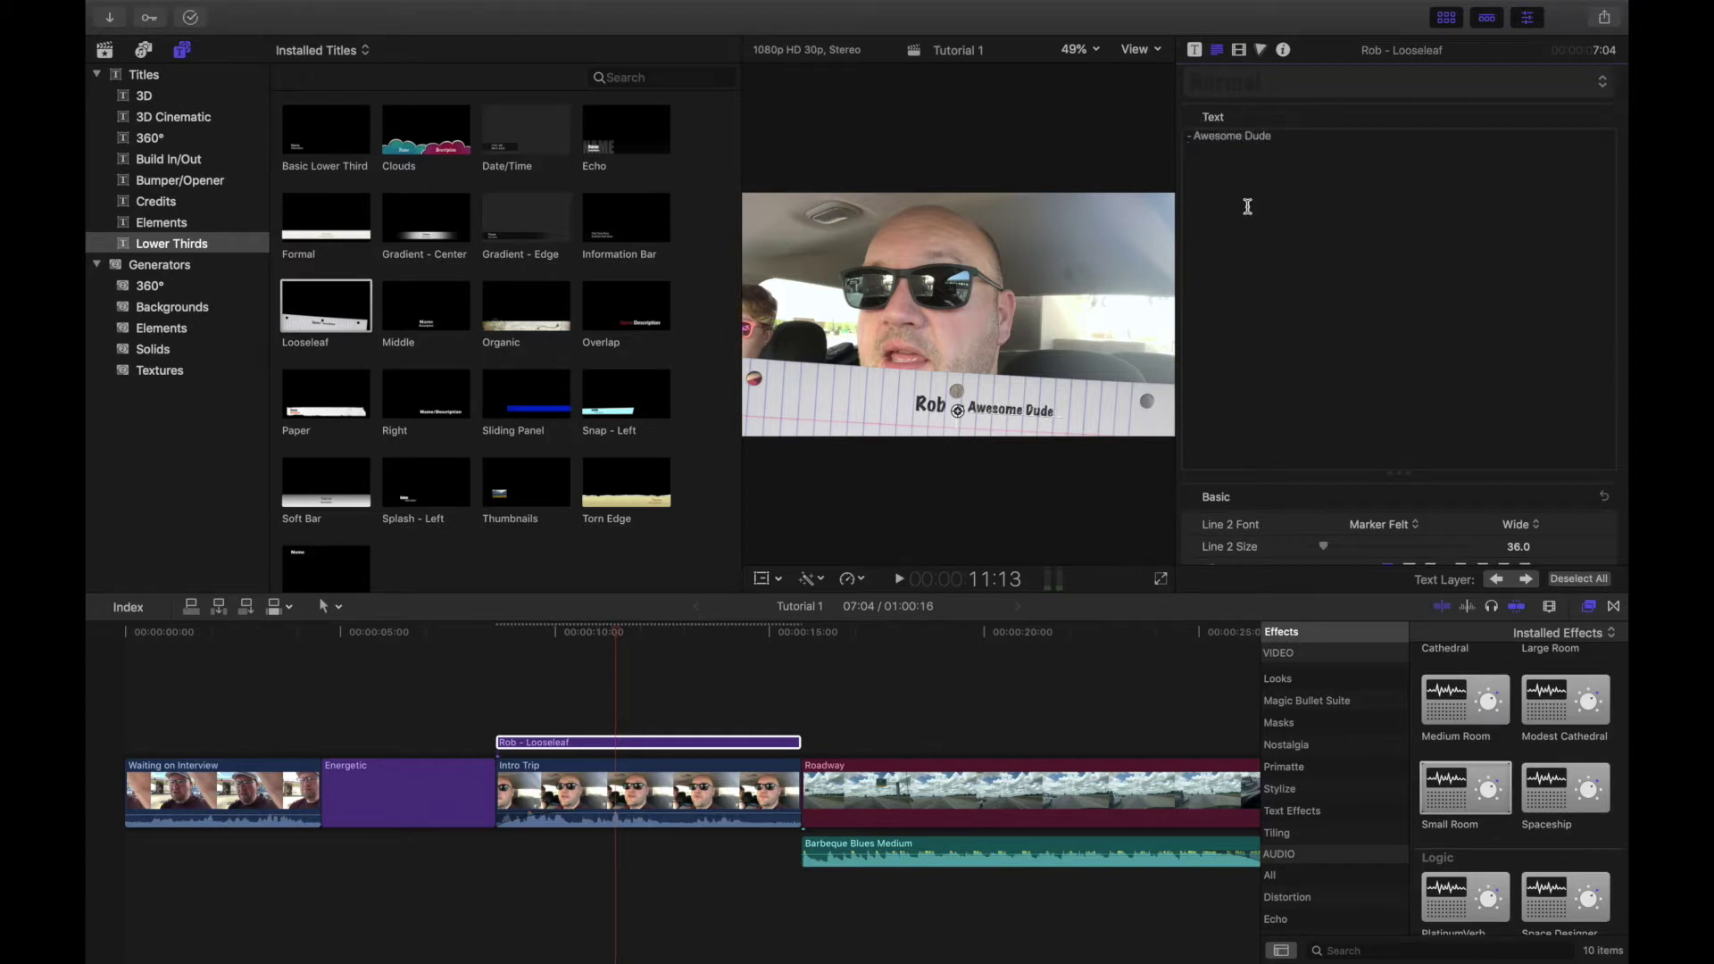
left_click(484, 633)
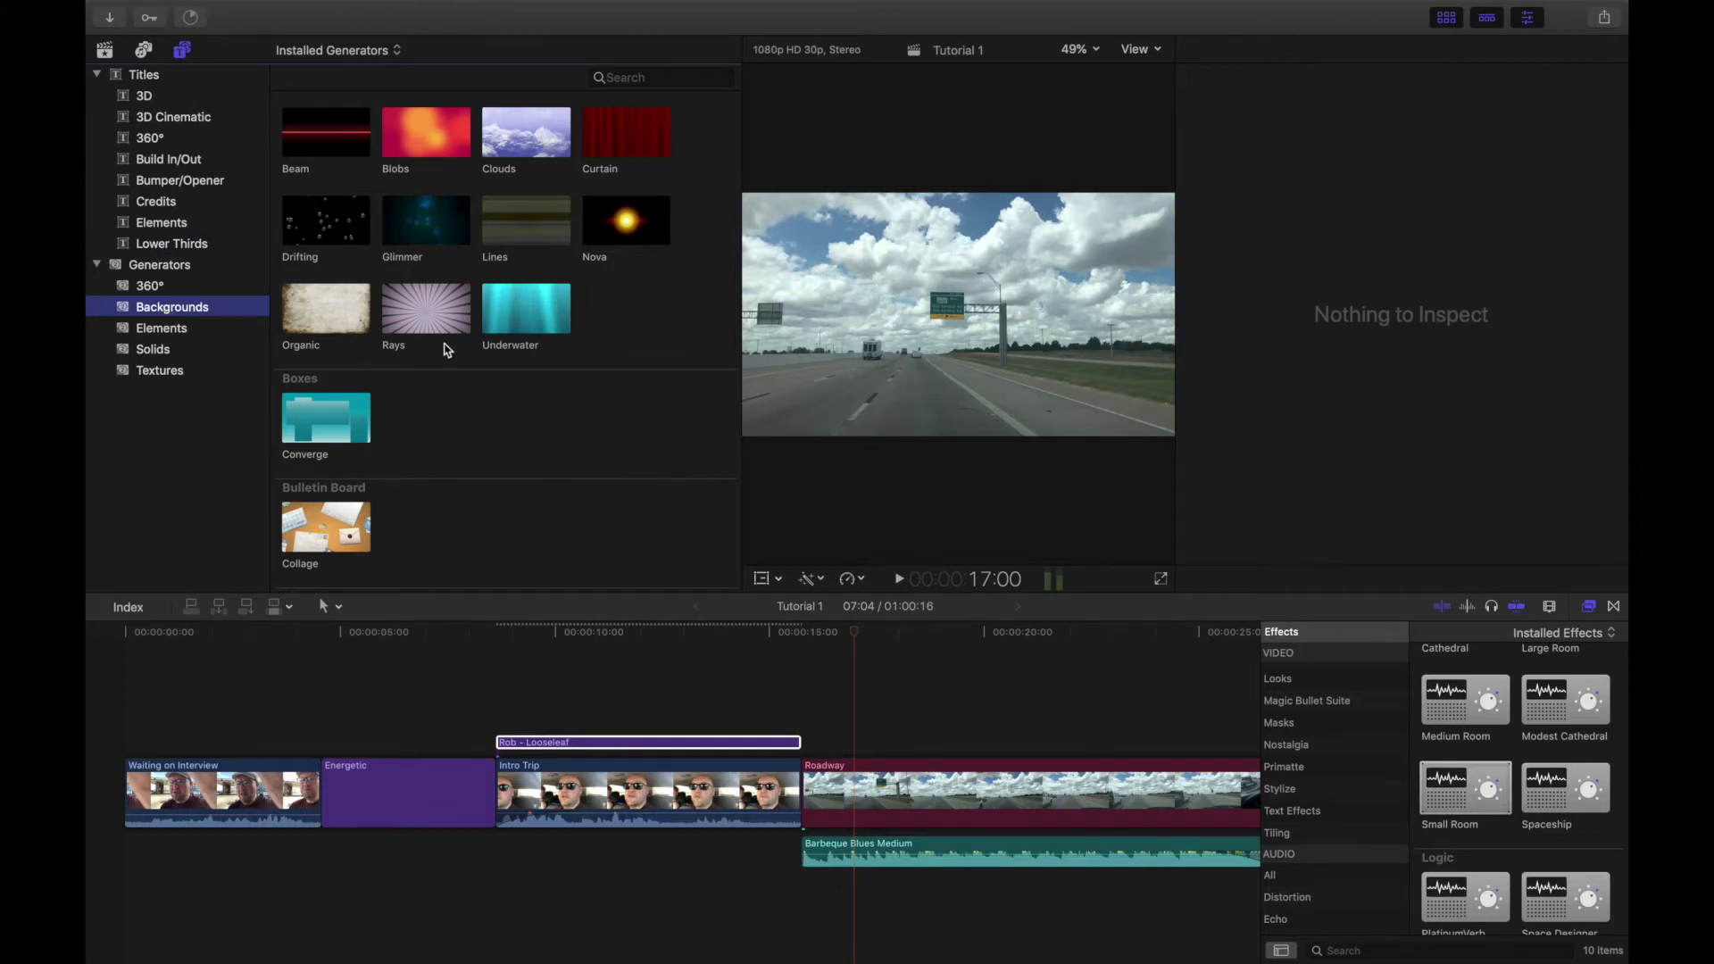
Replace the Roadway clip with a Rays background and raise its Spin to 26.11.
left_click_drag(433, 329, 799, 798)
scroll(785, 790, "right", 10)
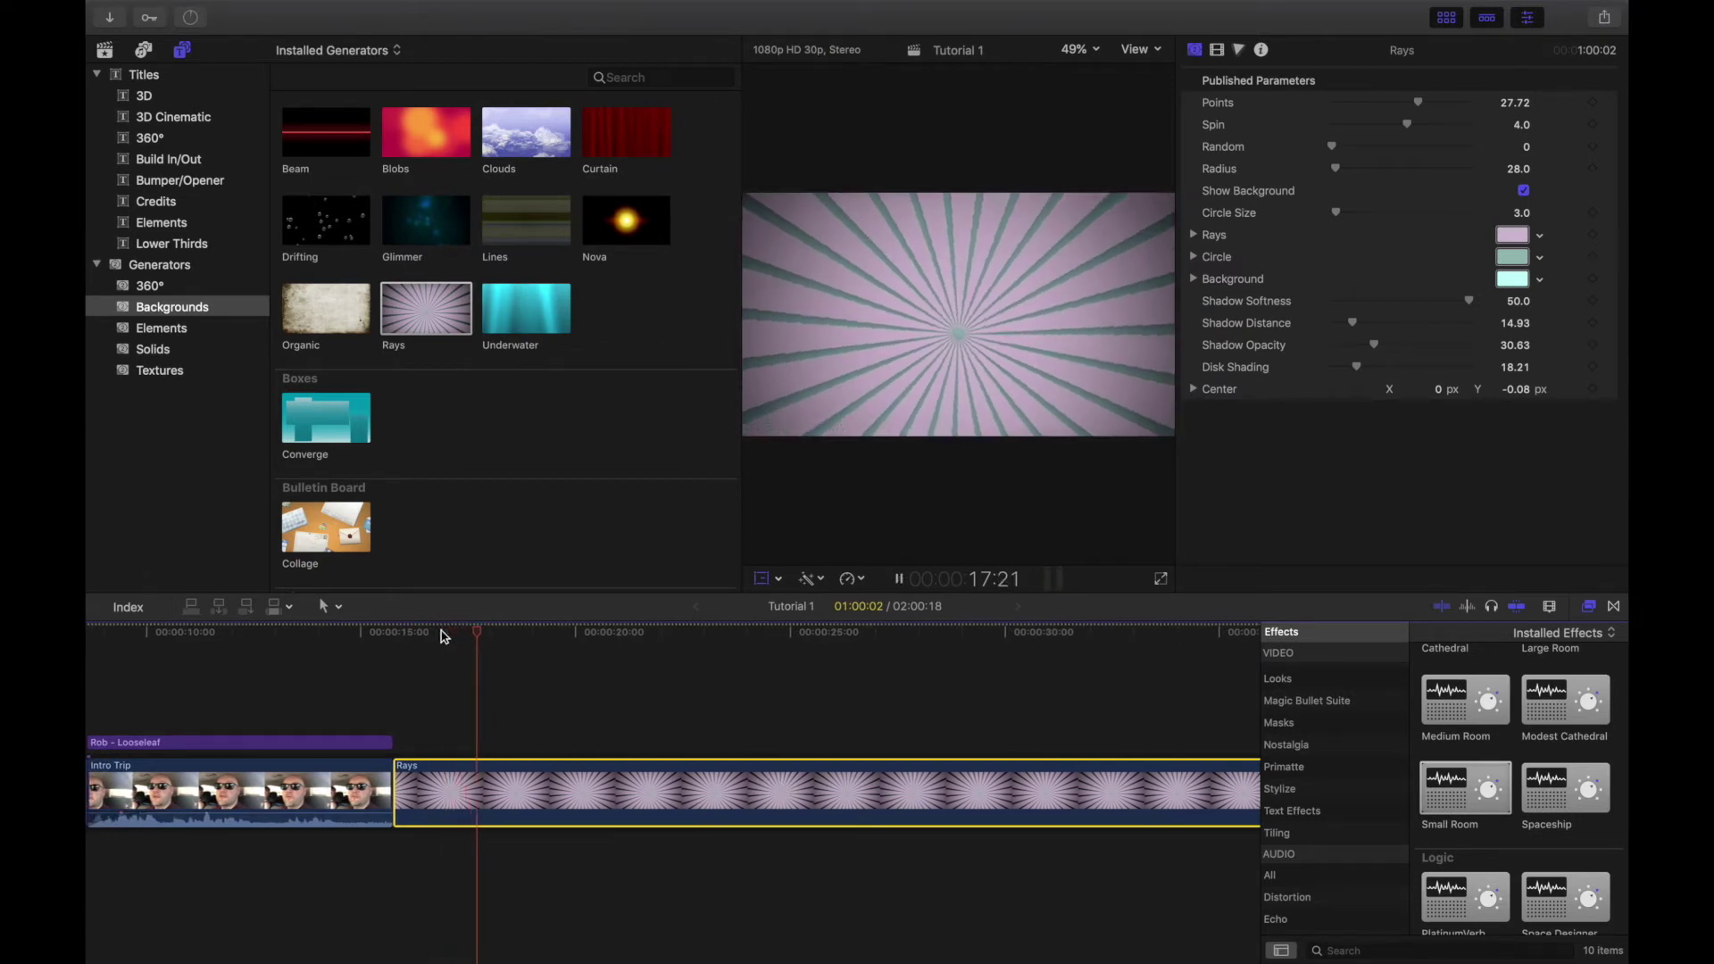
key("space")
left_click_drag(1408, 125, 1445, 129)
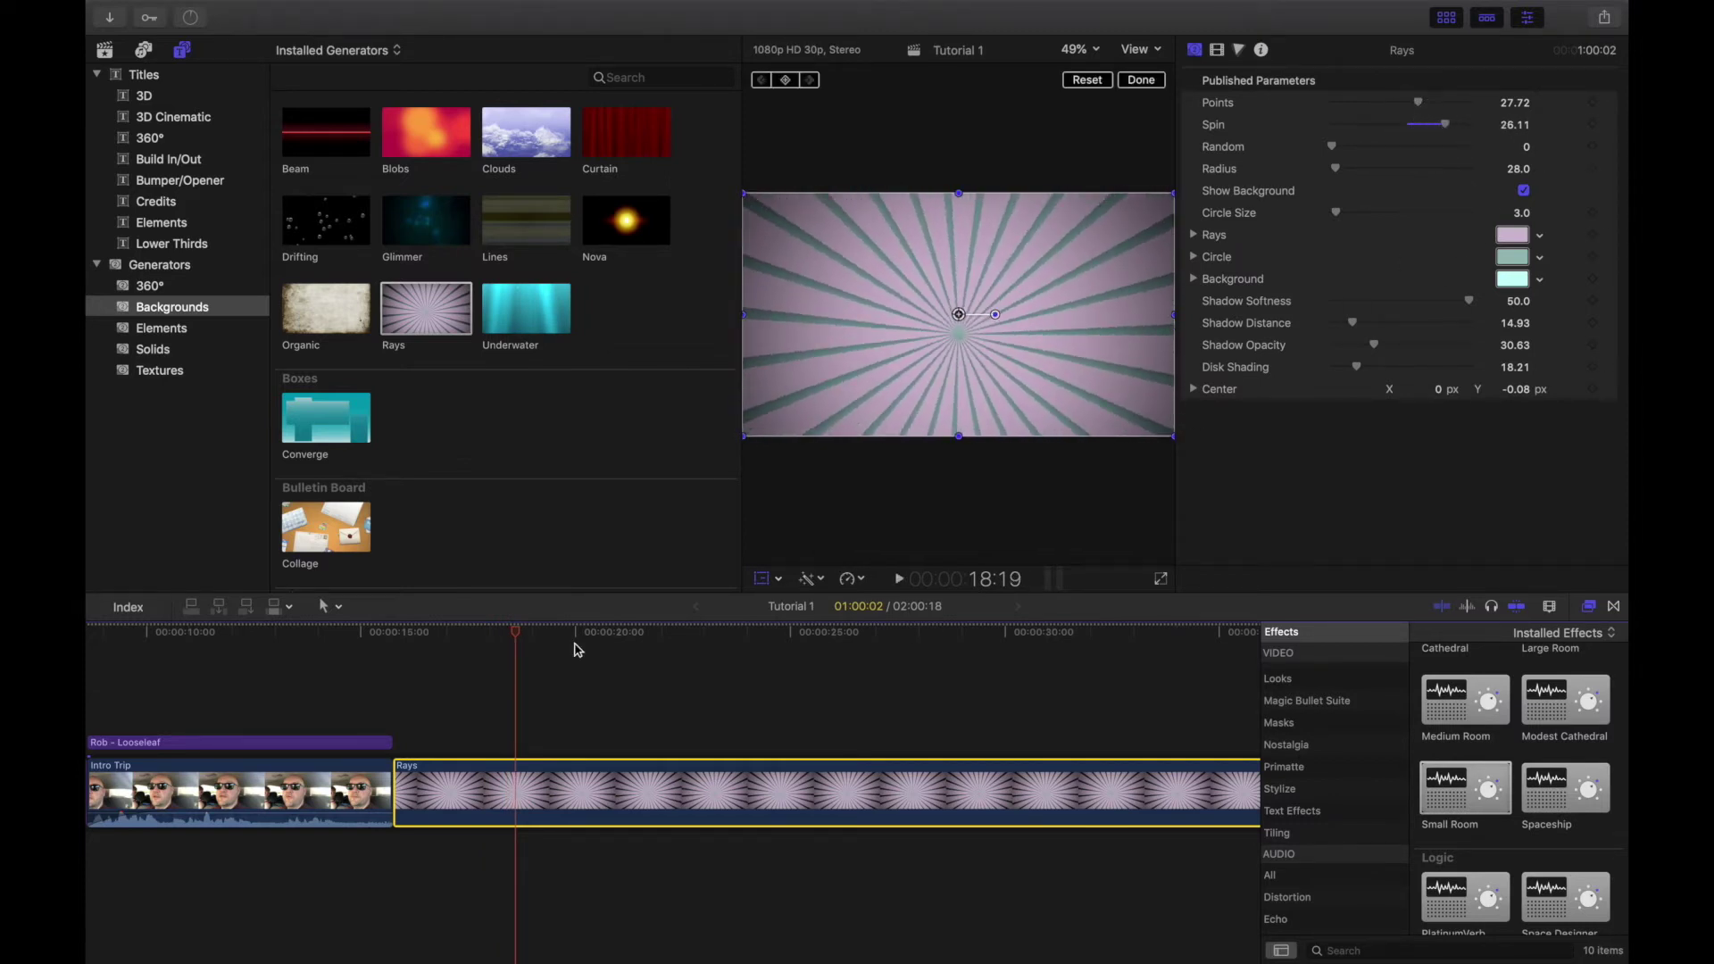
left_click(449, 633)
key("space")
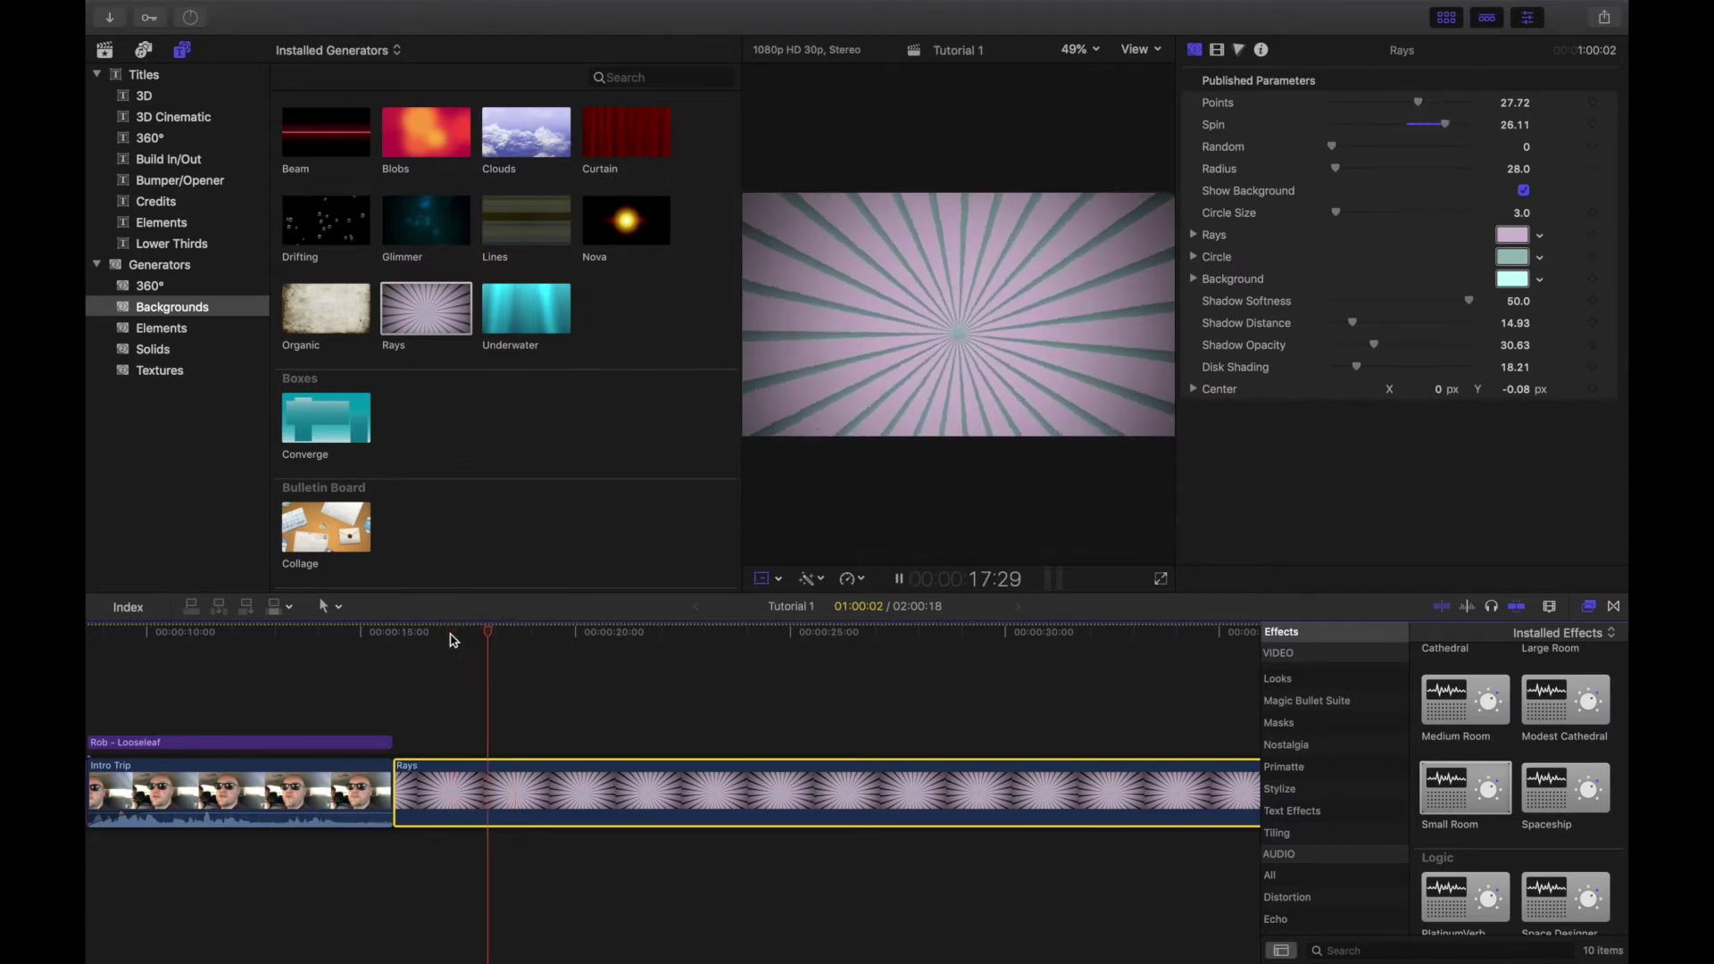
key("space")
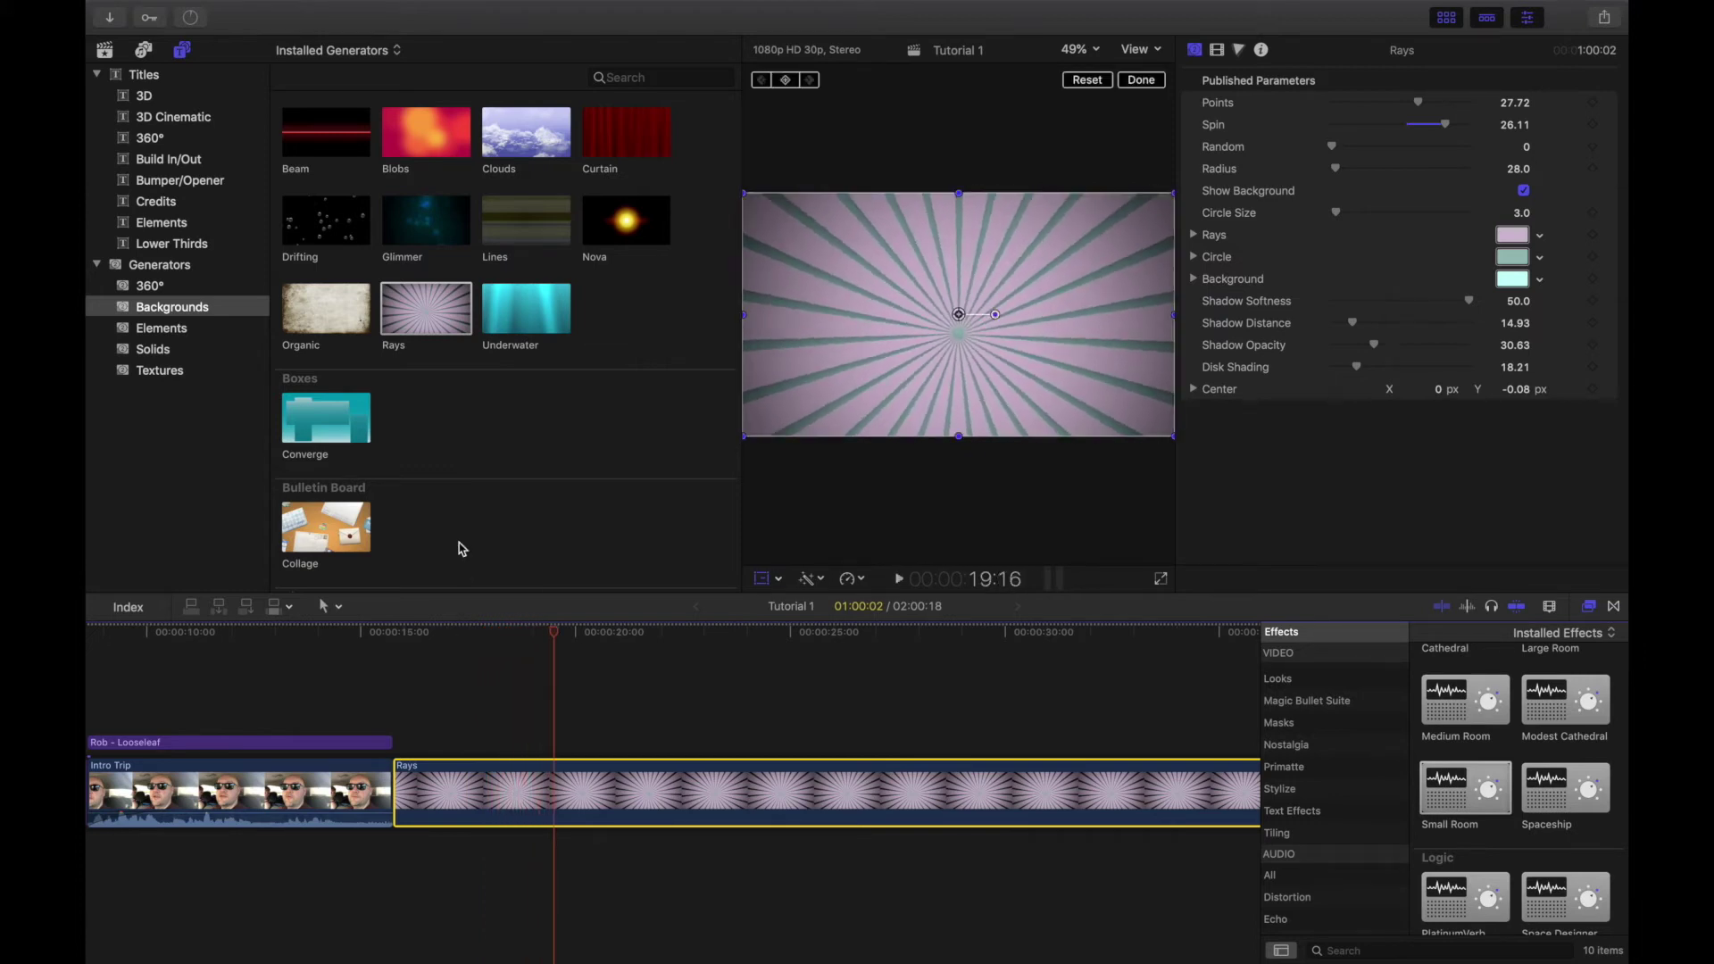
Slide the Looseleaf lower third later and connect the Energetic title above Rays.
left_click_drag(225, 741, 644, 738)
left_click_drag(550, 692, 551, 692)
left_click_drag(636, 750, 277, 705)
scroll(333, 734, "left", 10)
left_click_drag(376, 785, 857, 734)
Move the NO I WON'T title slightly lower in the viewer.
key("space")
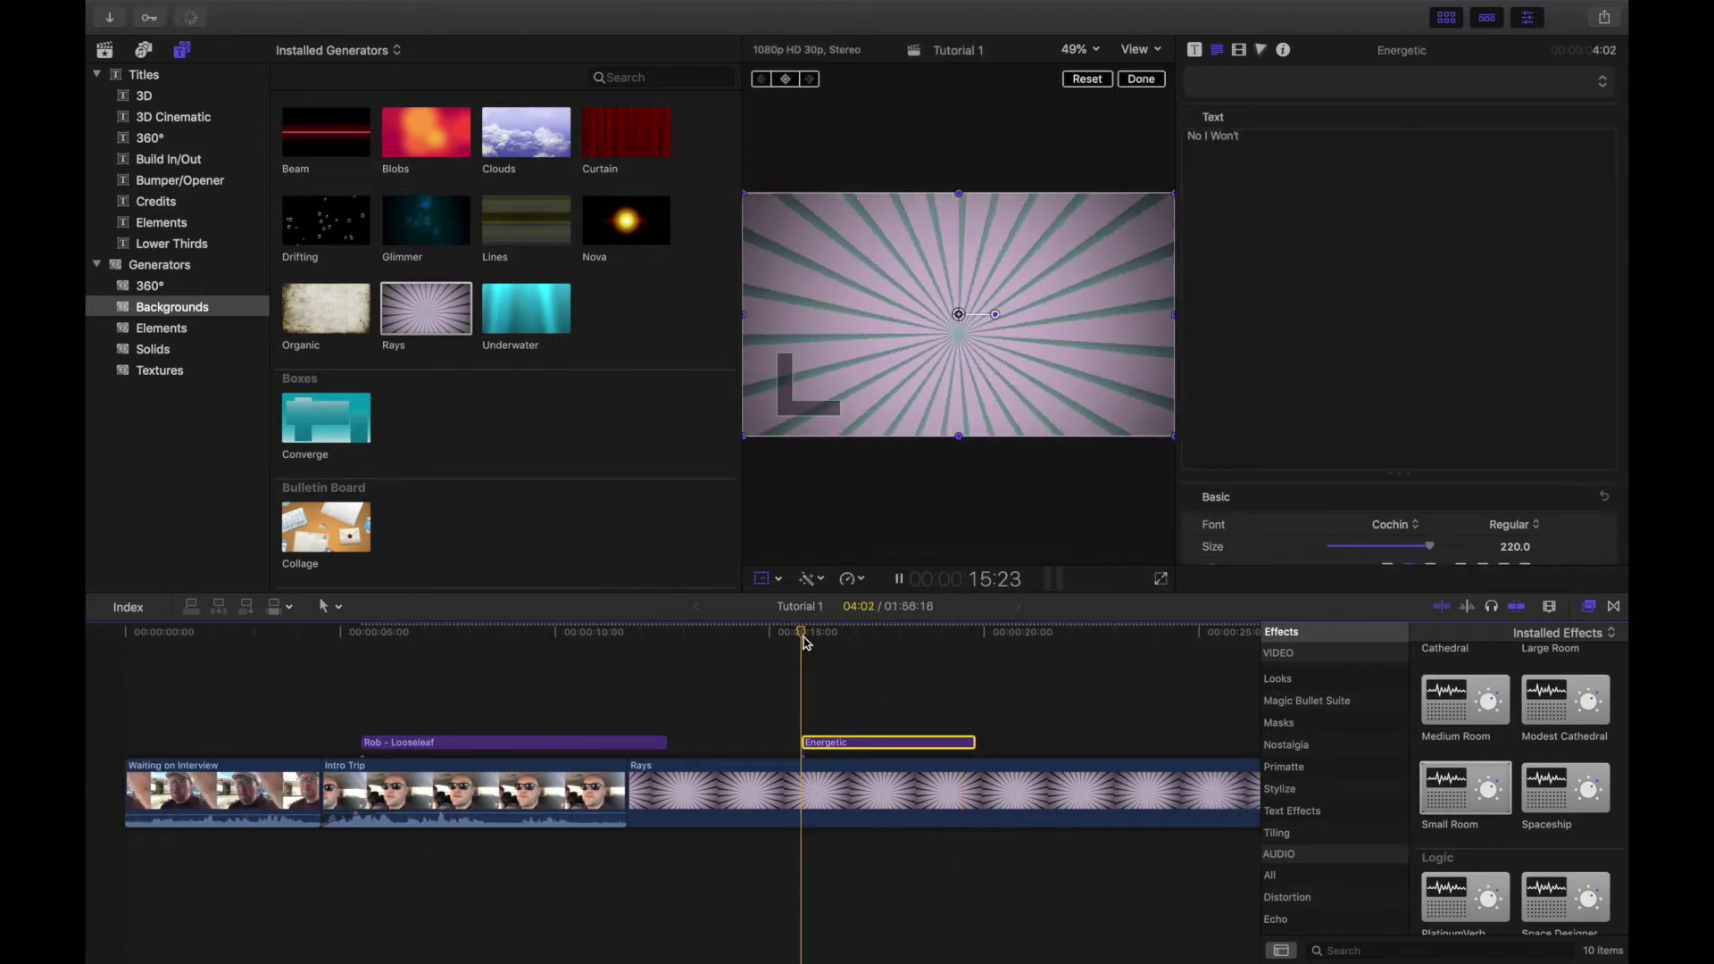
key("space")
key("shift+t")
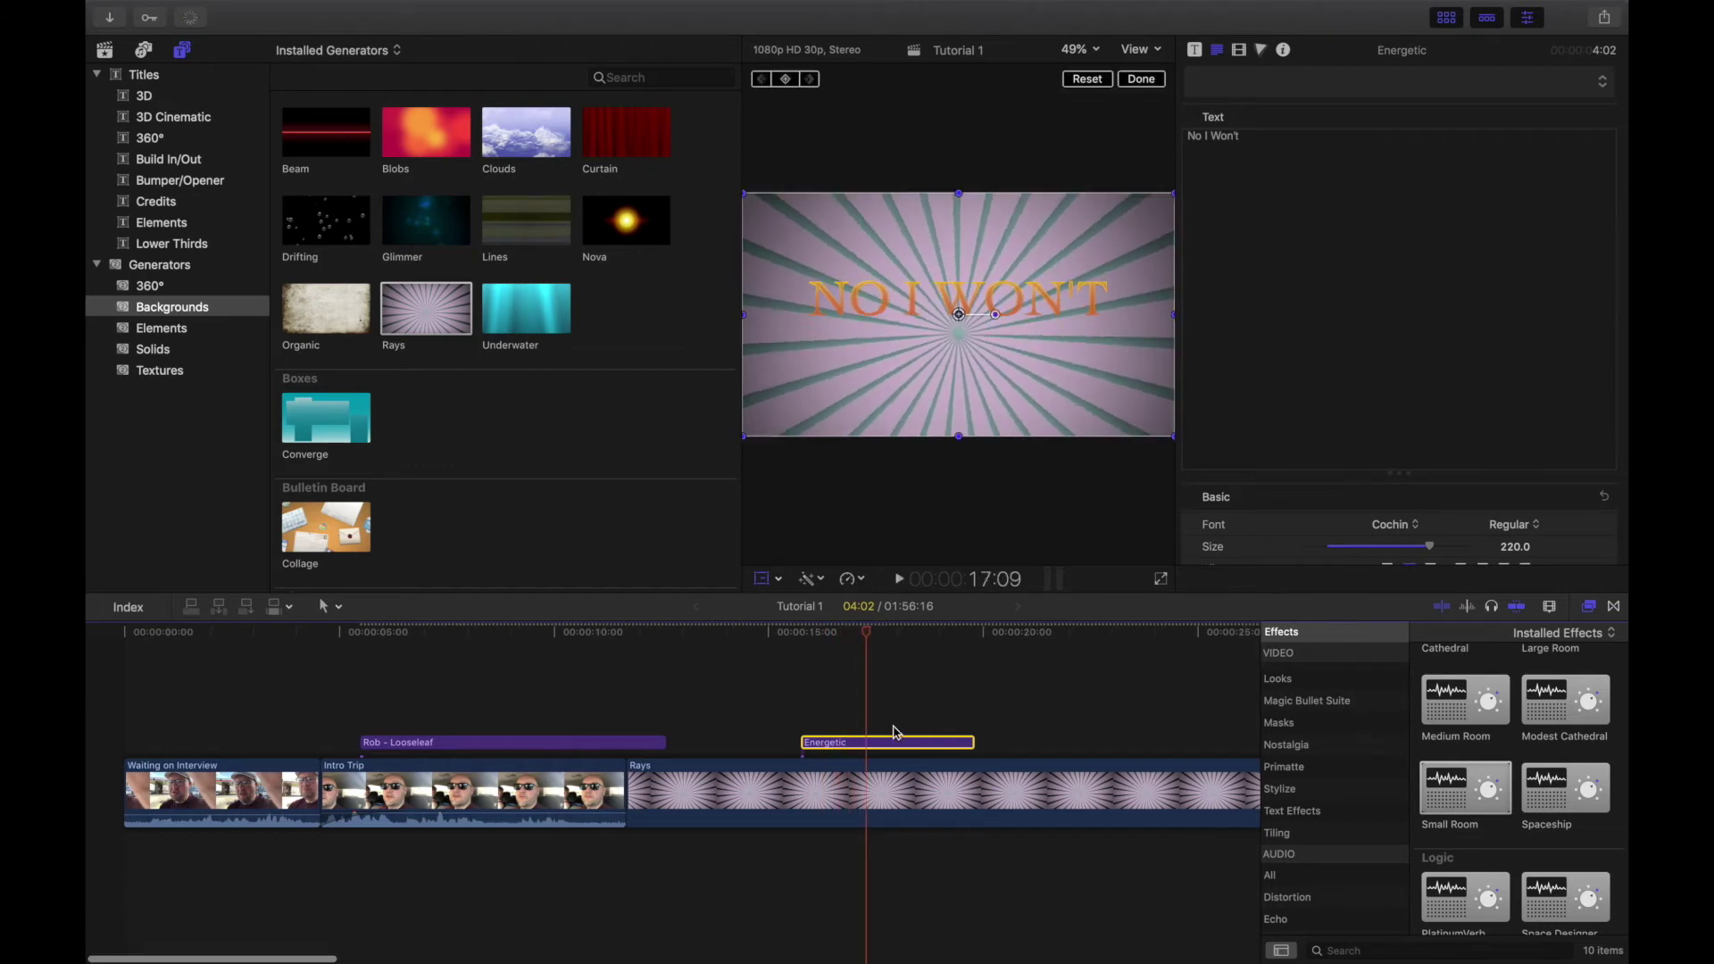
left_click_drag(966, 323, 966, 347)
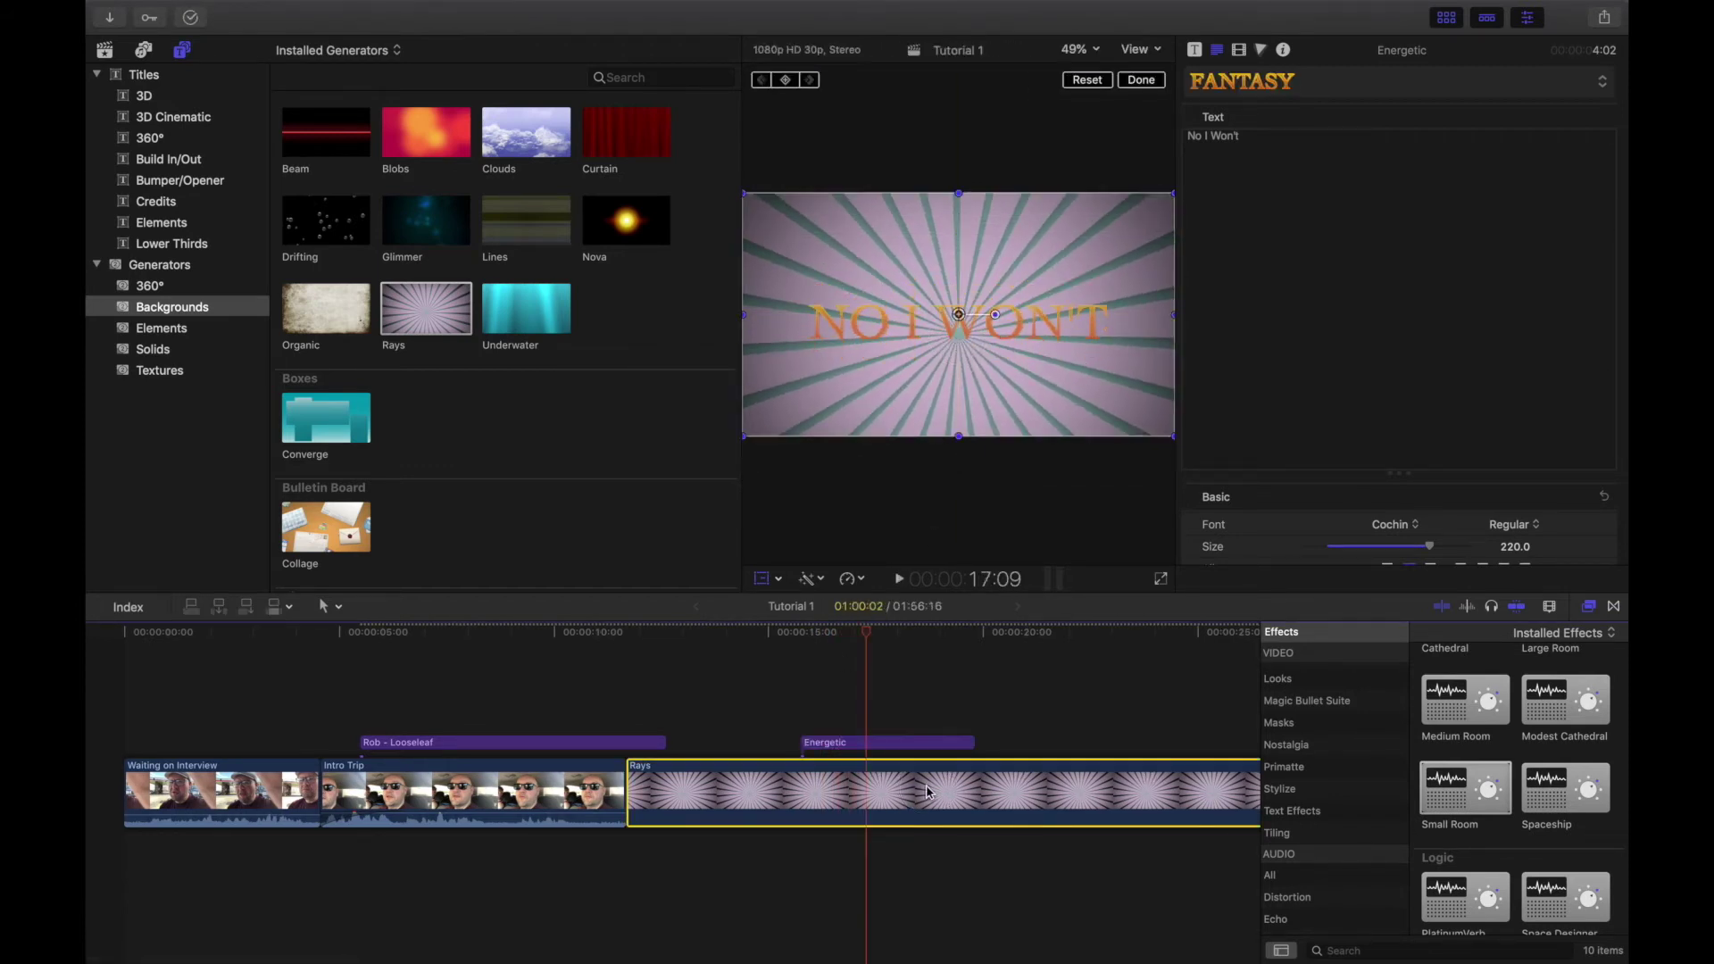
Reduce the Rays background's Points to 9.56 for fewer, wider rays and preview it.
left_click(928, 792)
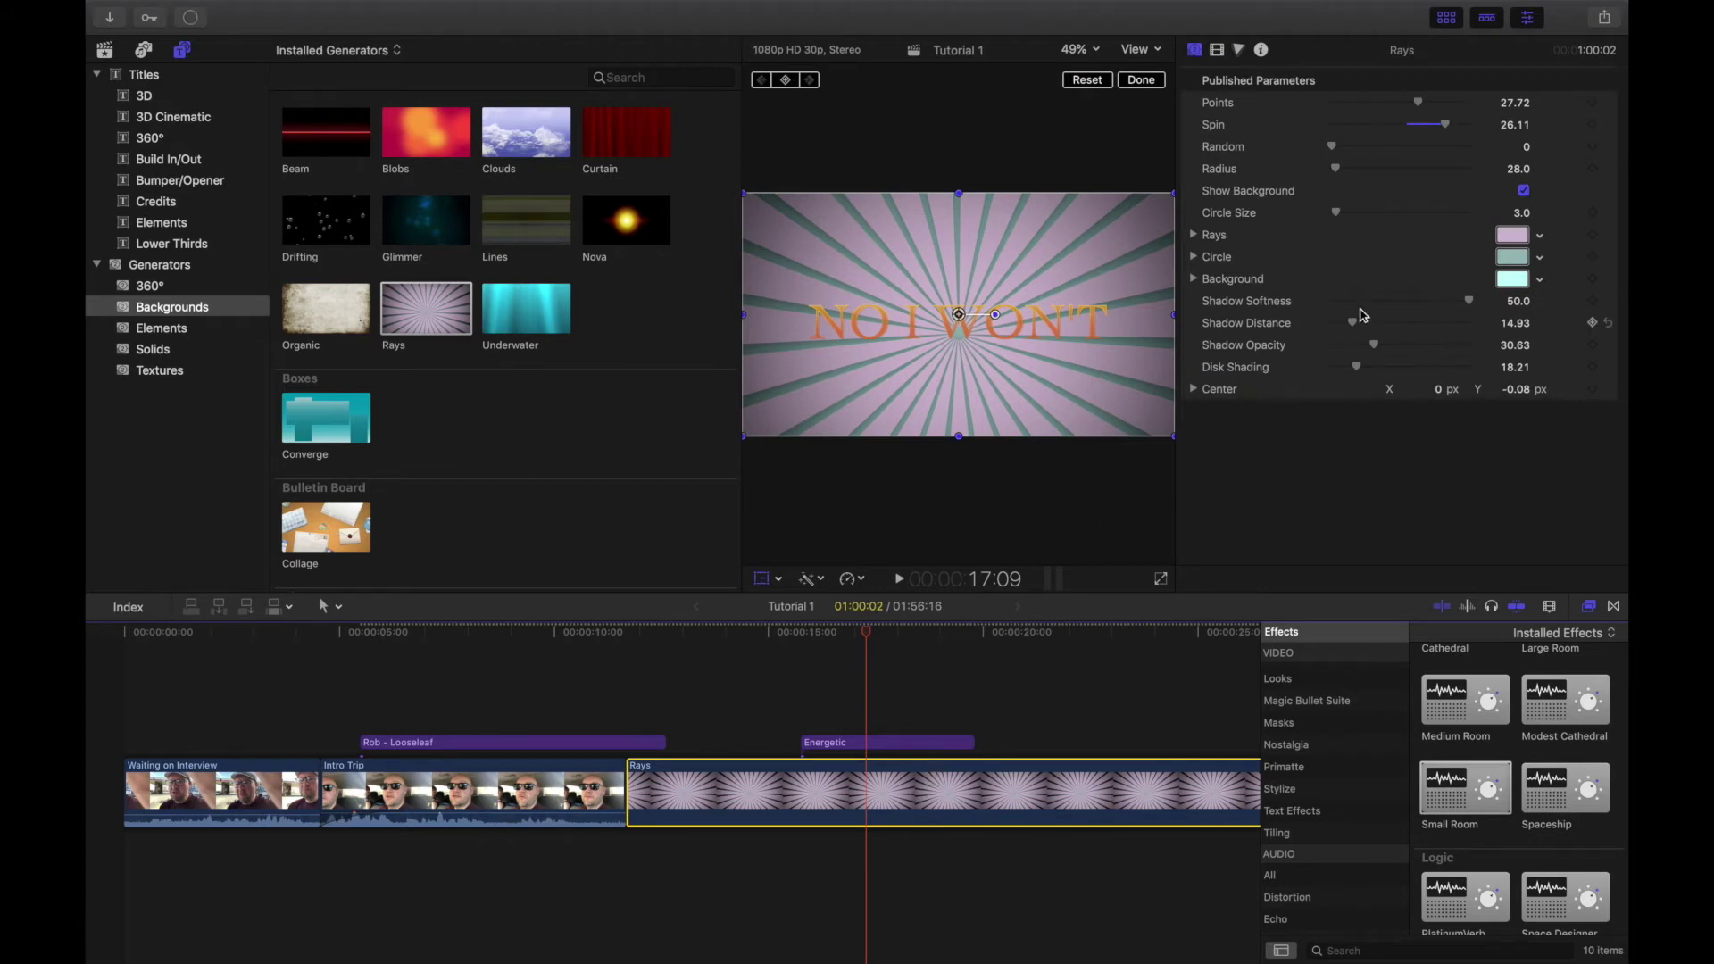
left_click(954, 745)
left_click(972, 797)
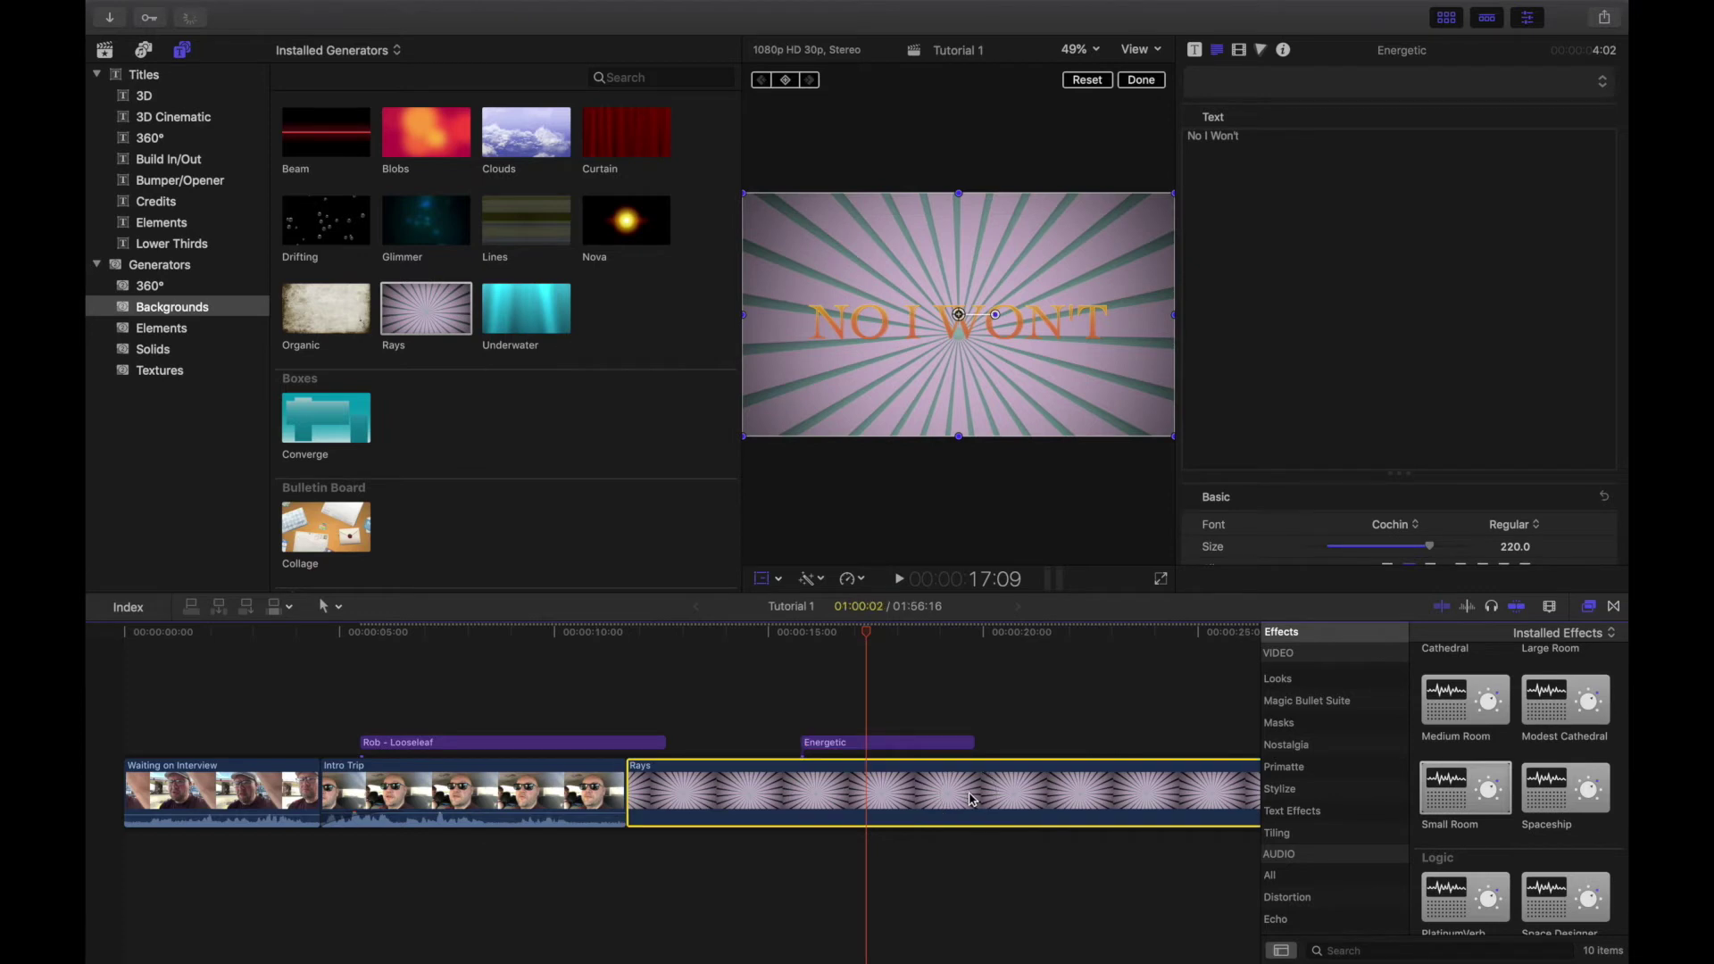
left_click(993, 633)
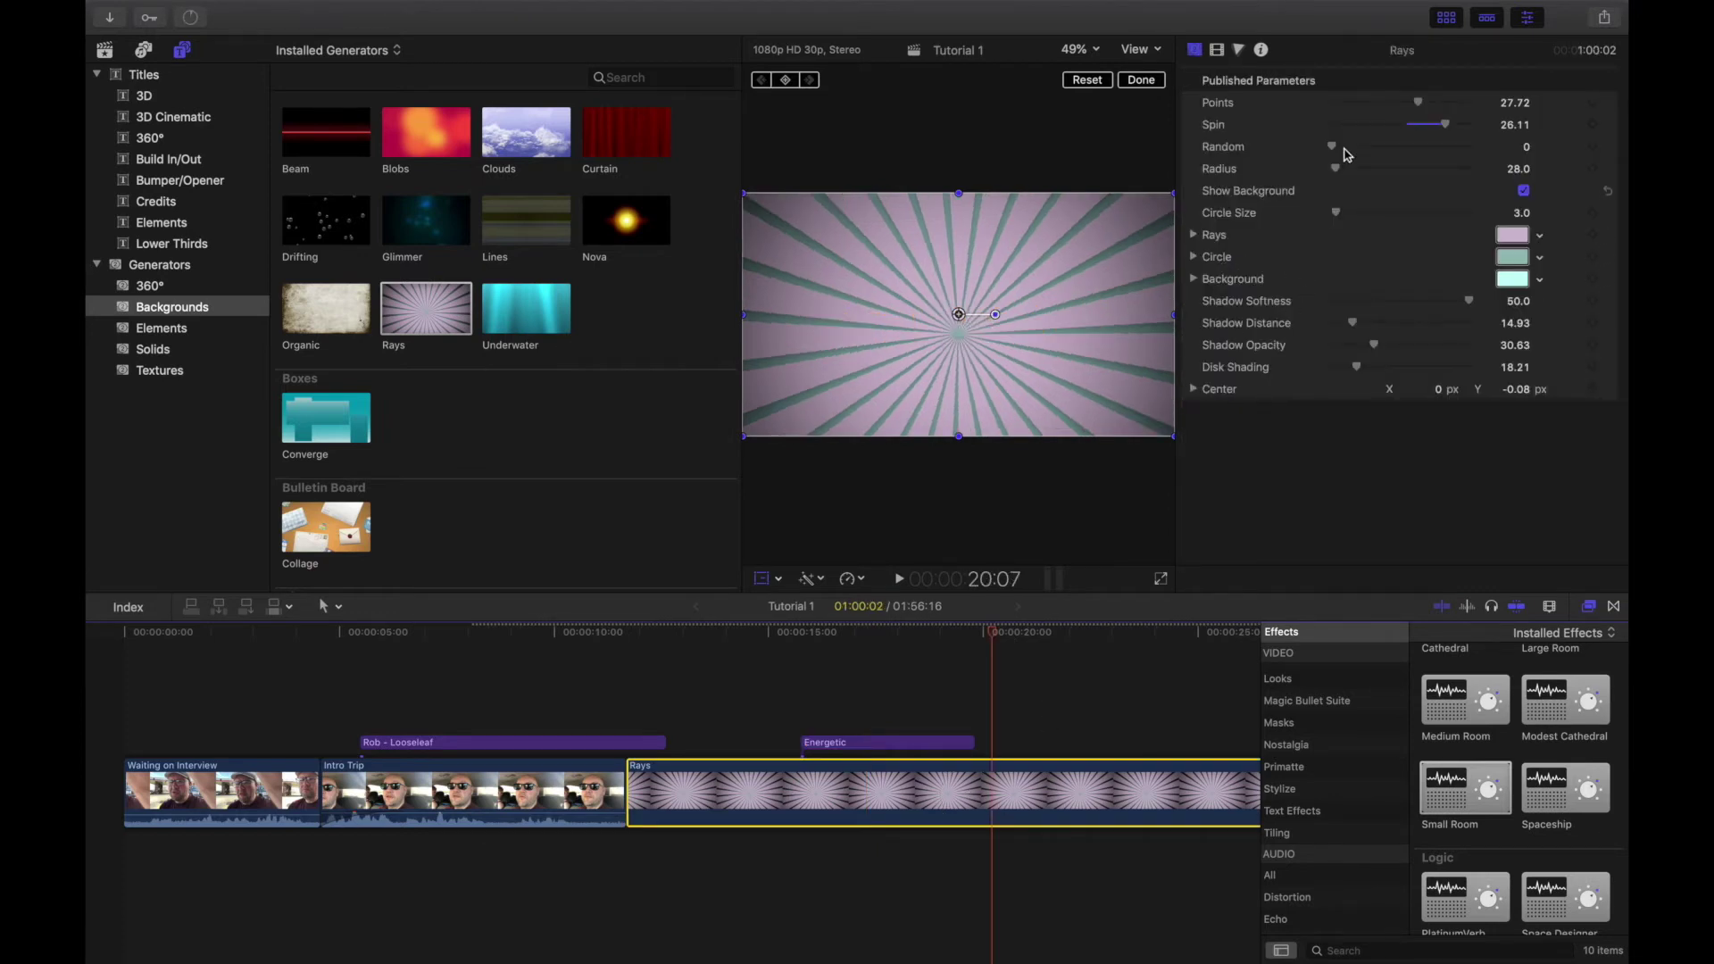
left_click_drag(1426, 110, 1361, 111)
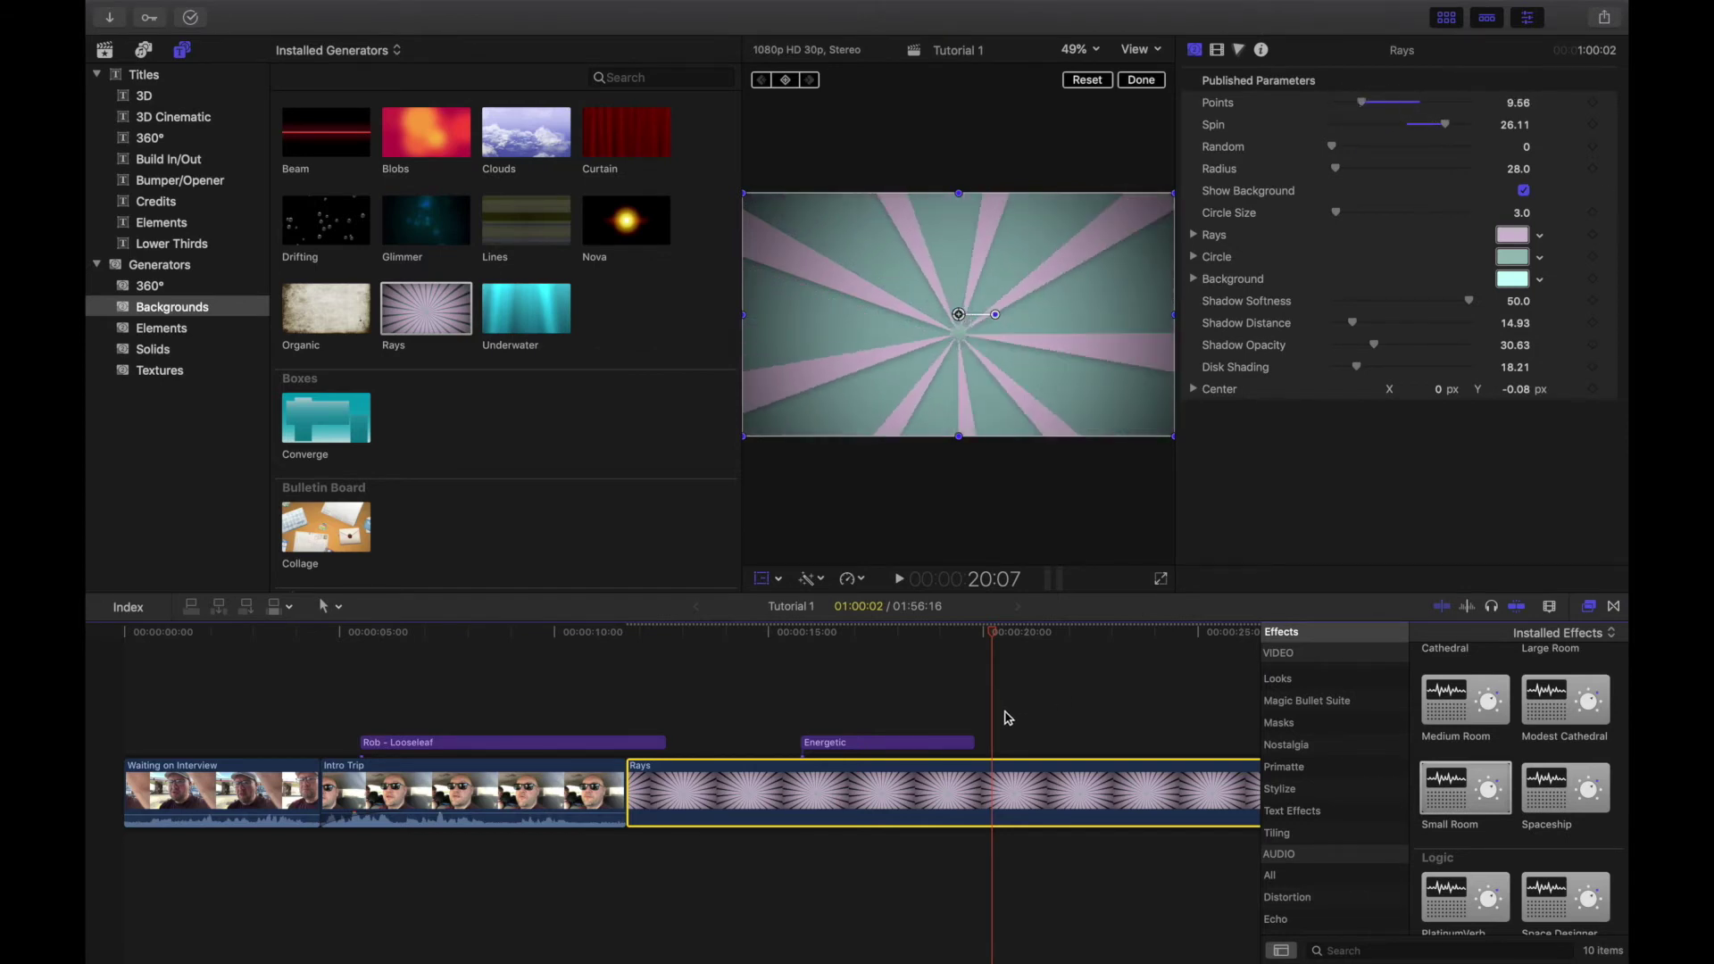
key("space")
key("space")
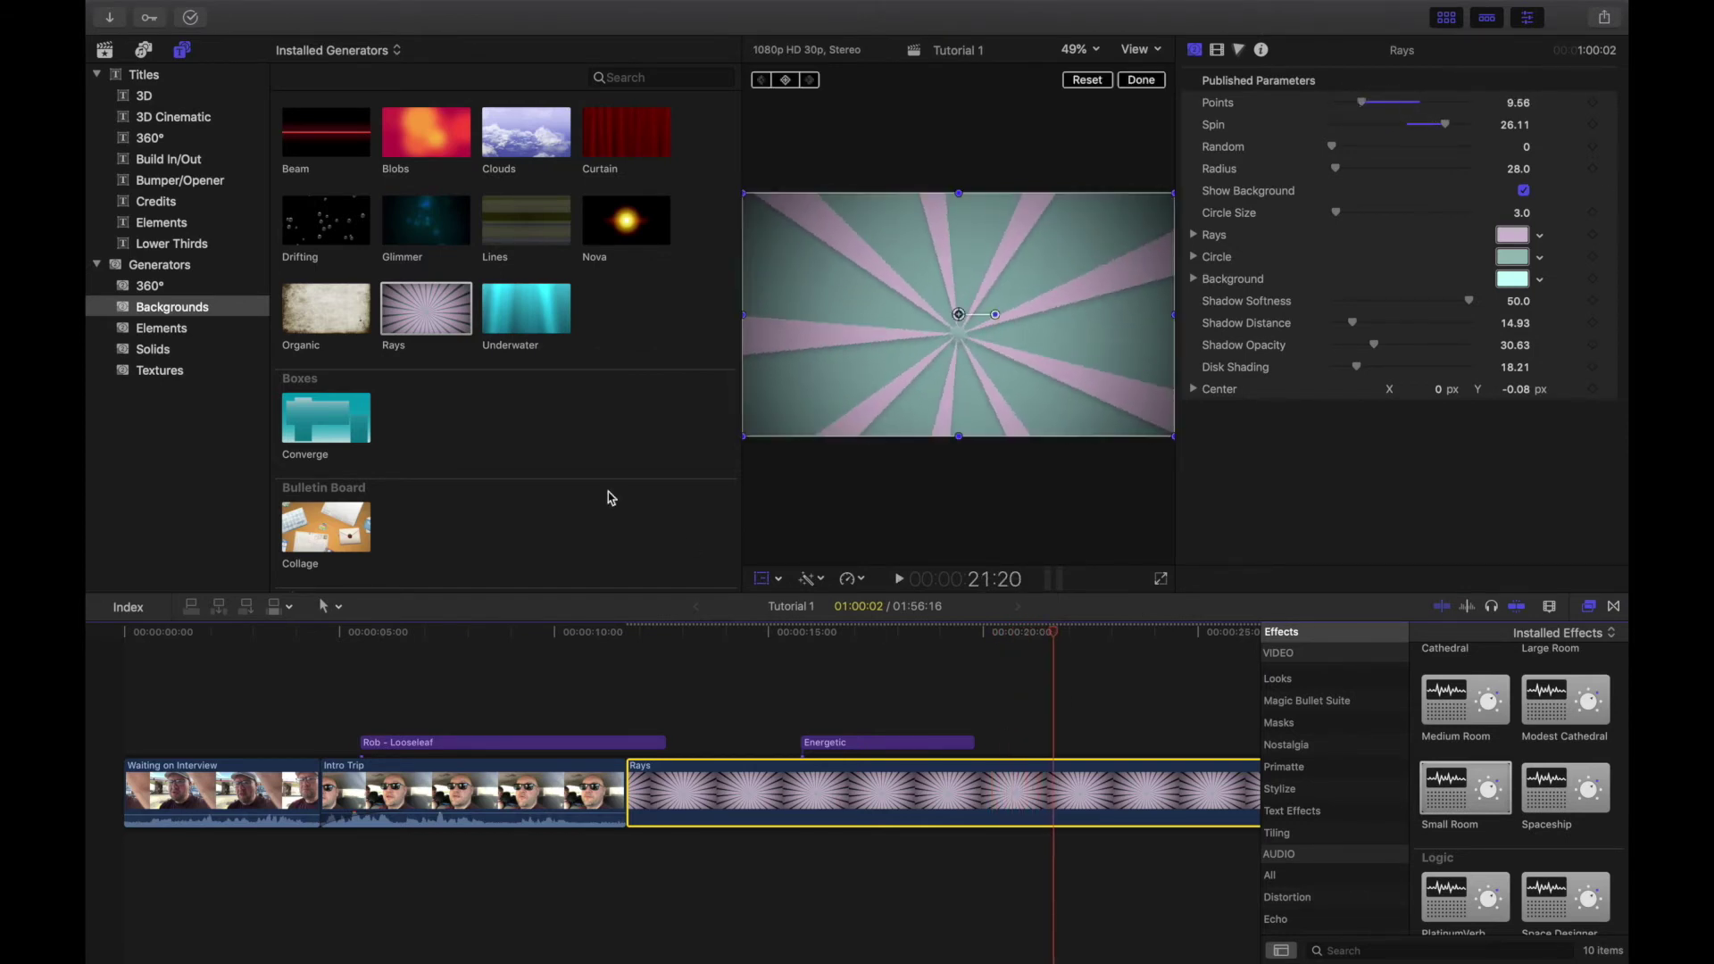
Scroll the generator browser and shift the Looseleaf lower third slightly earlier.
scroll(565, 357, "down", 5)
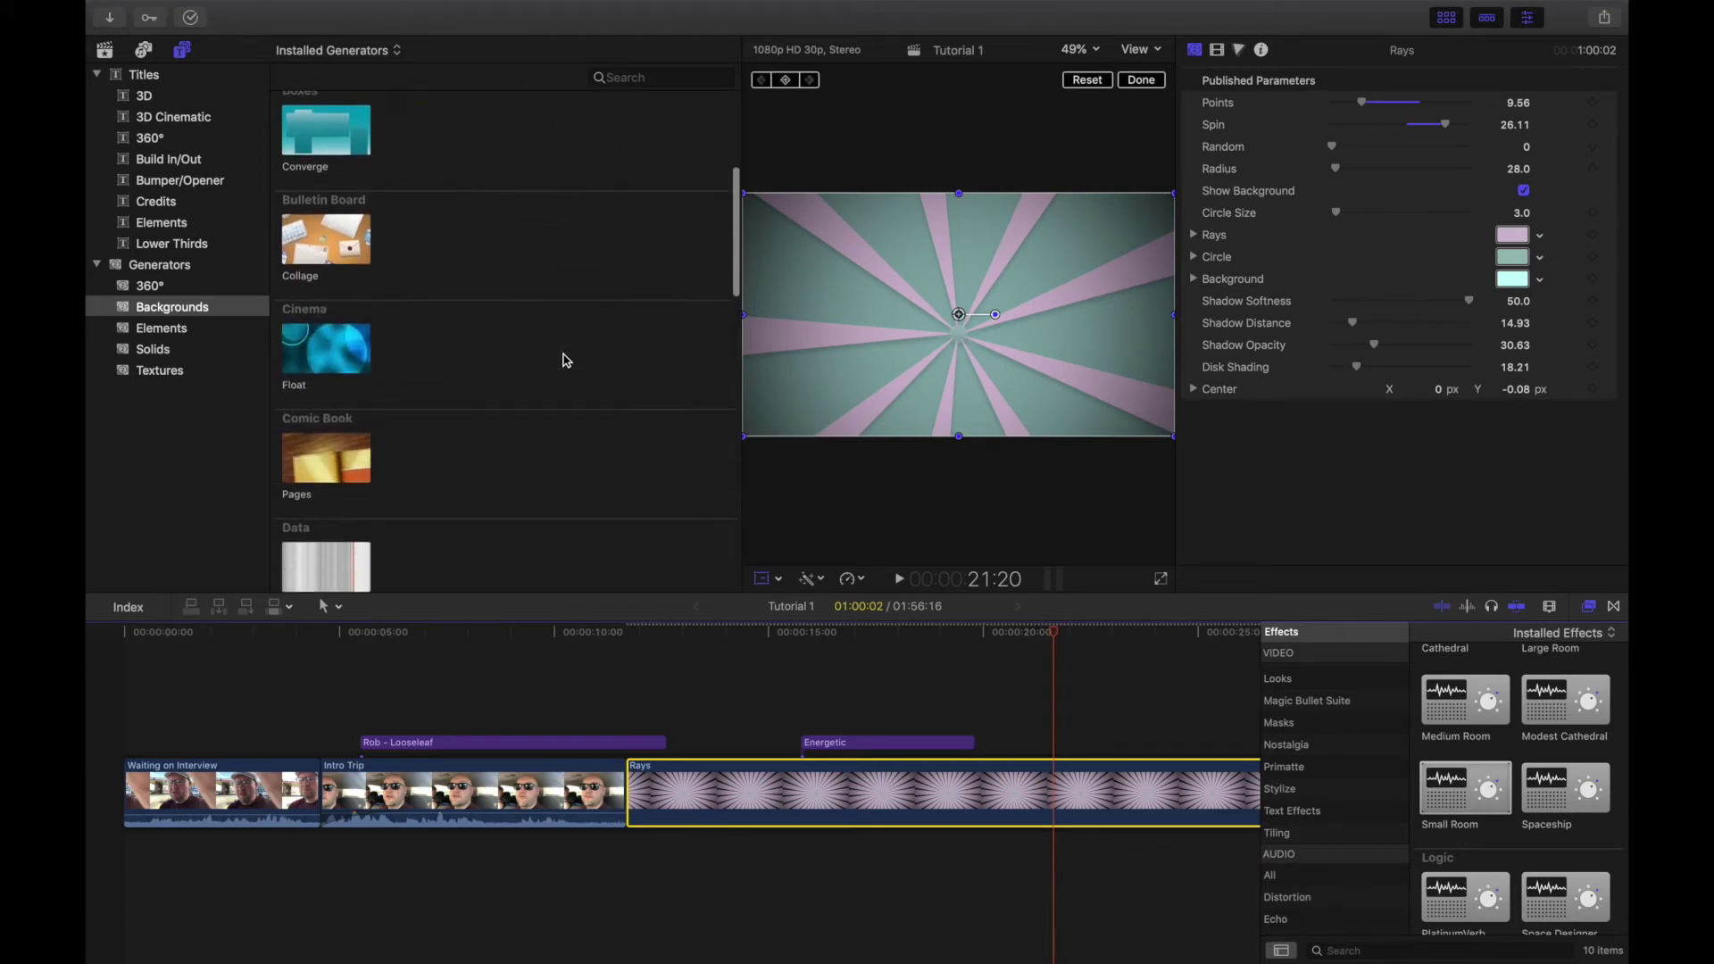
scroll(565, 359, "down", 1)
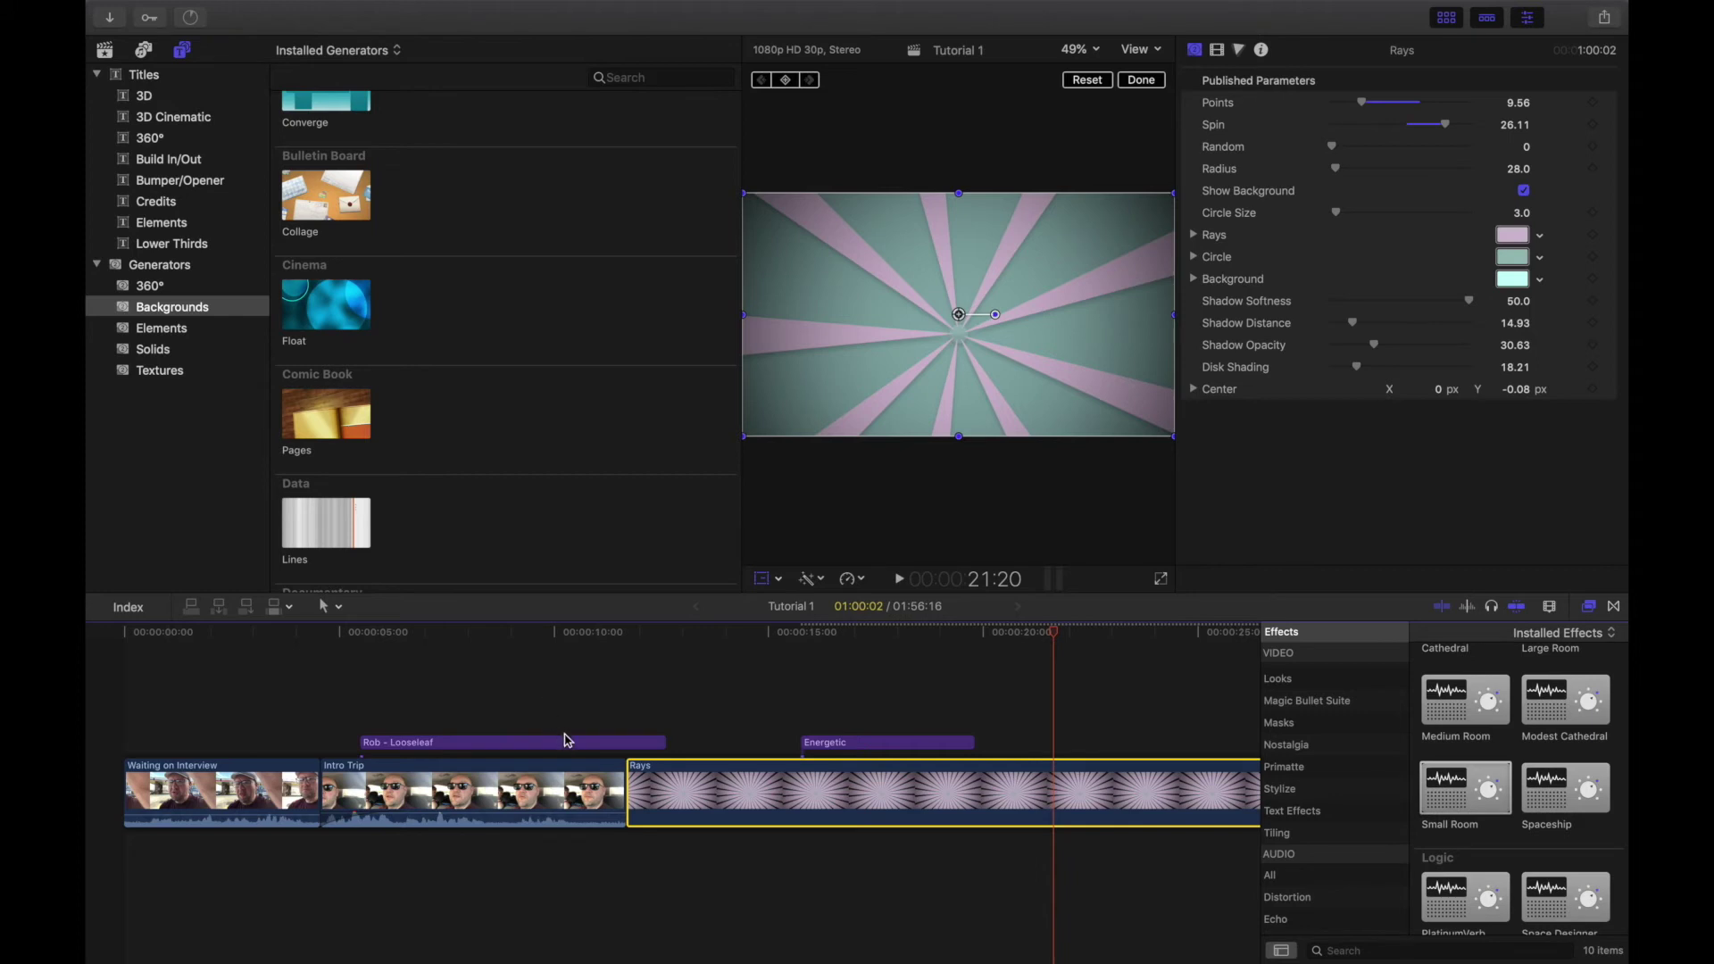
left_click_drag(564, 740, 510, 727)
Insert the Comic Book Pages background before Rays and preview it frozen and animated.
left_click_drag(354, 432, 629, 775)
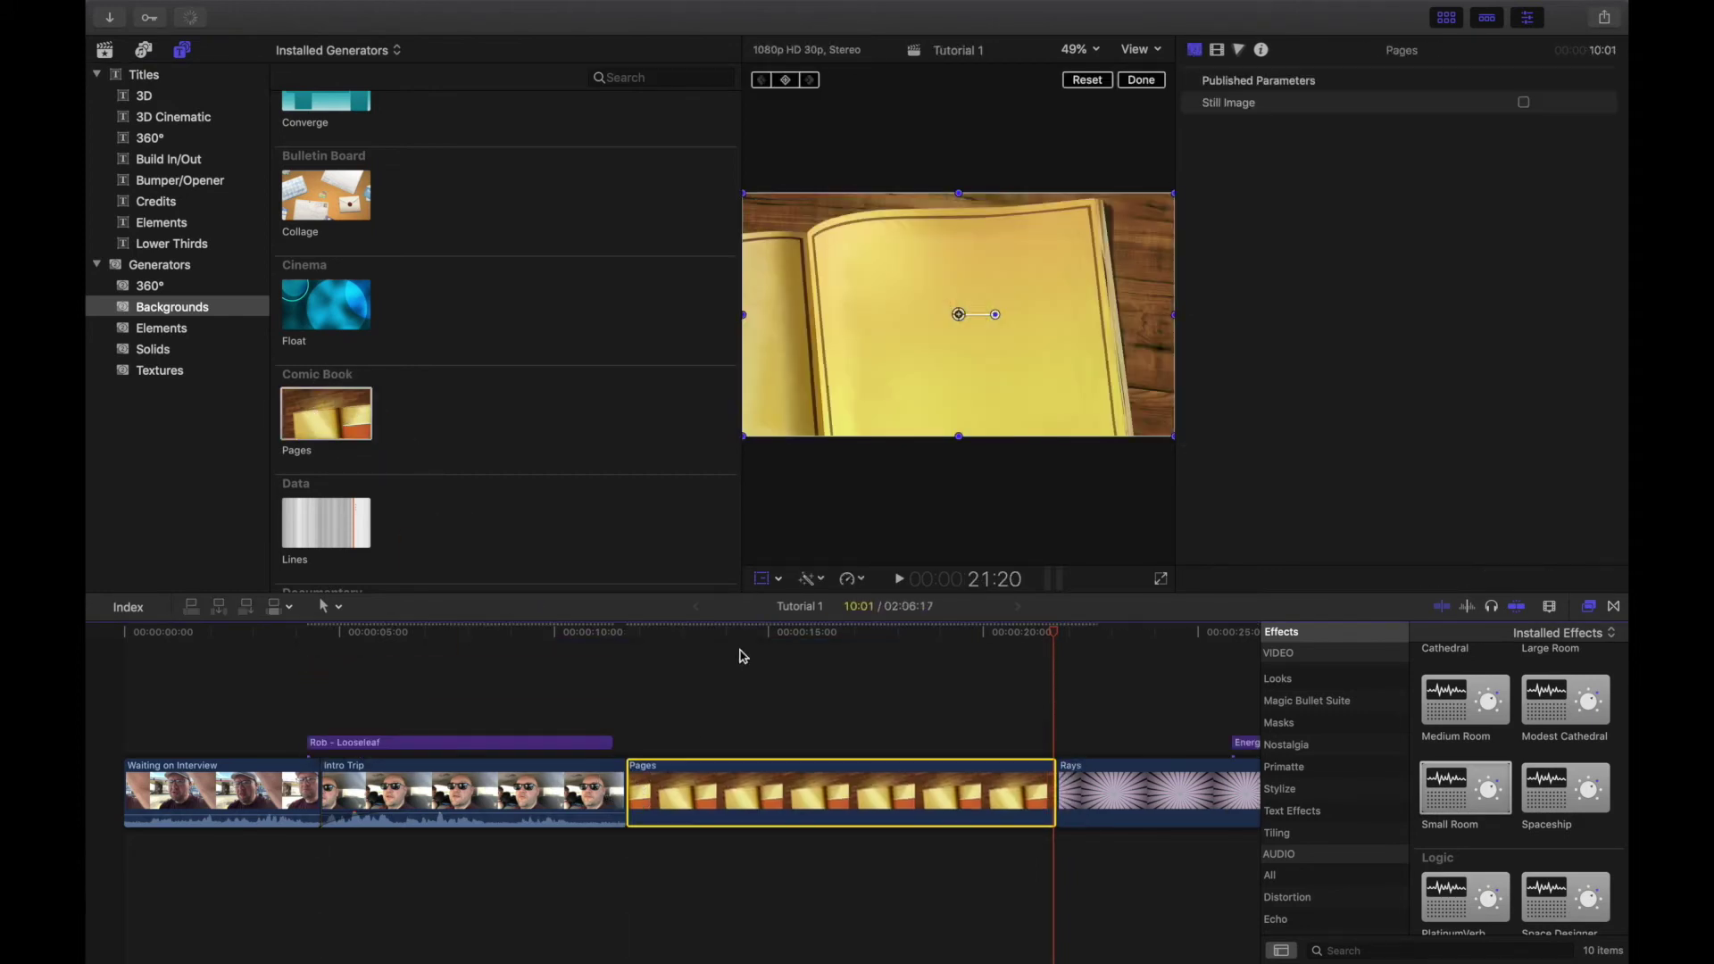
left_click(714, 636)
key("space")
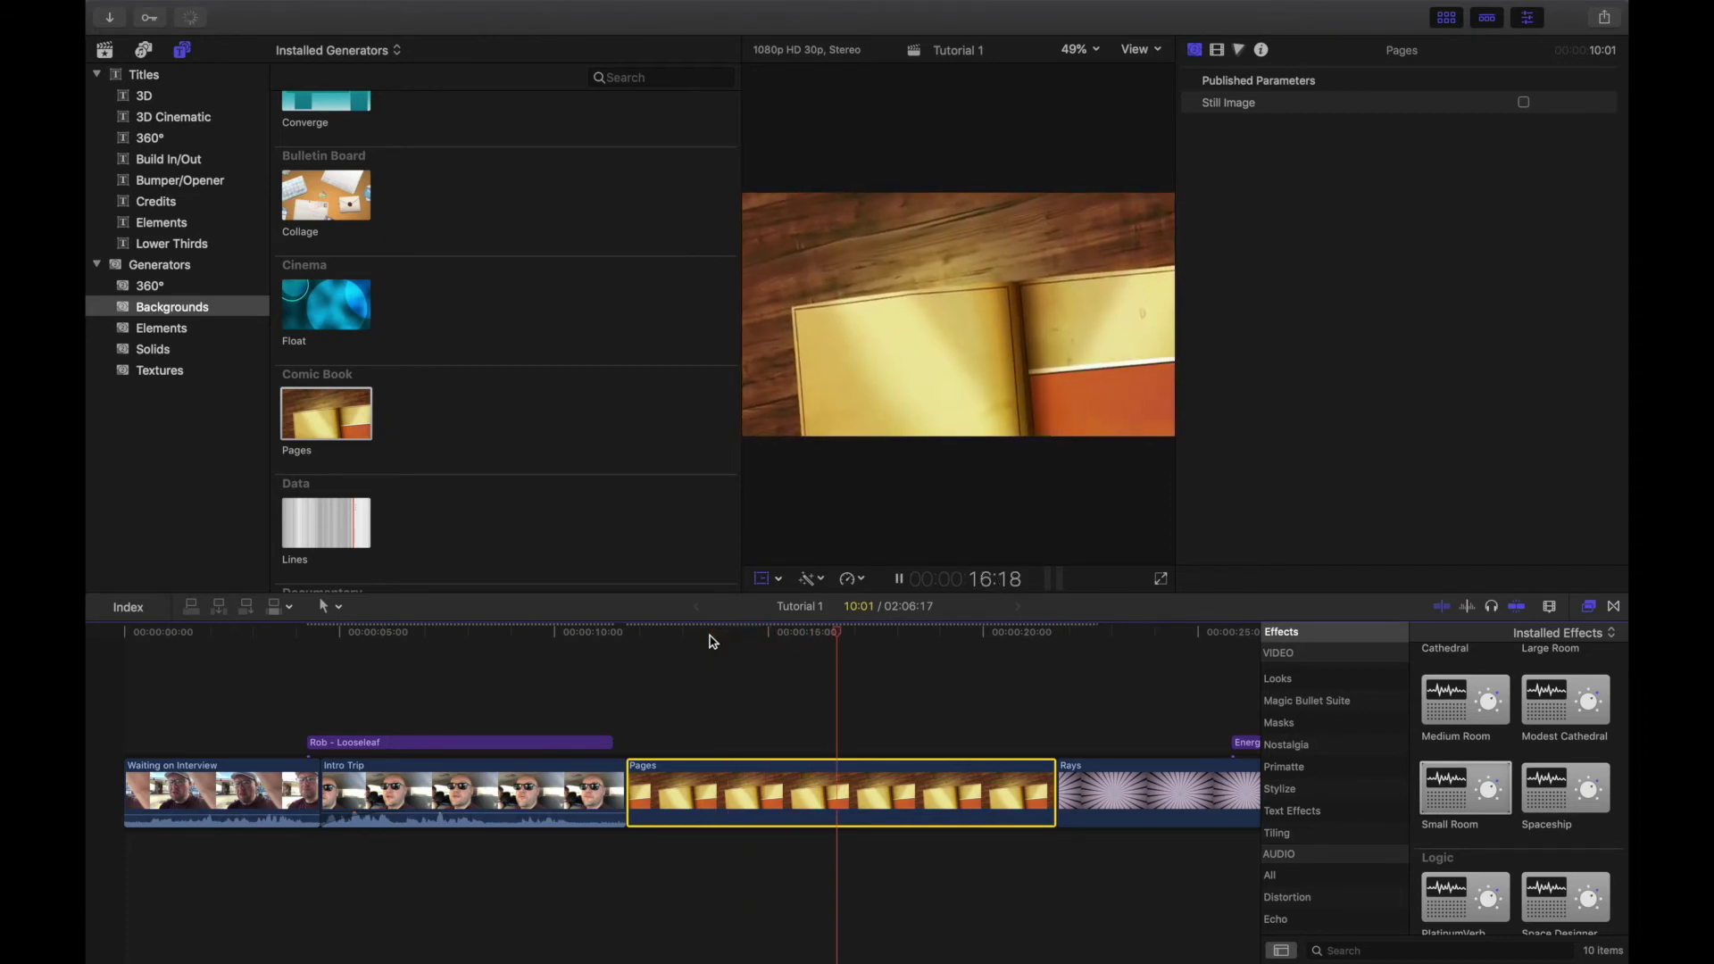
left_click(1524, 103)
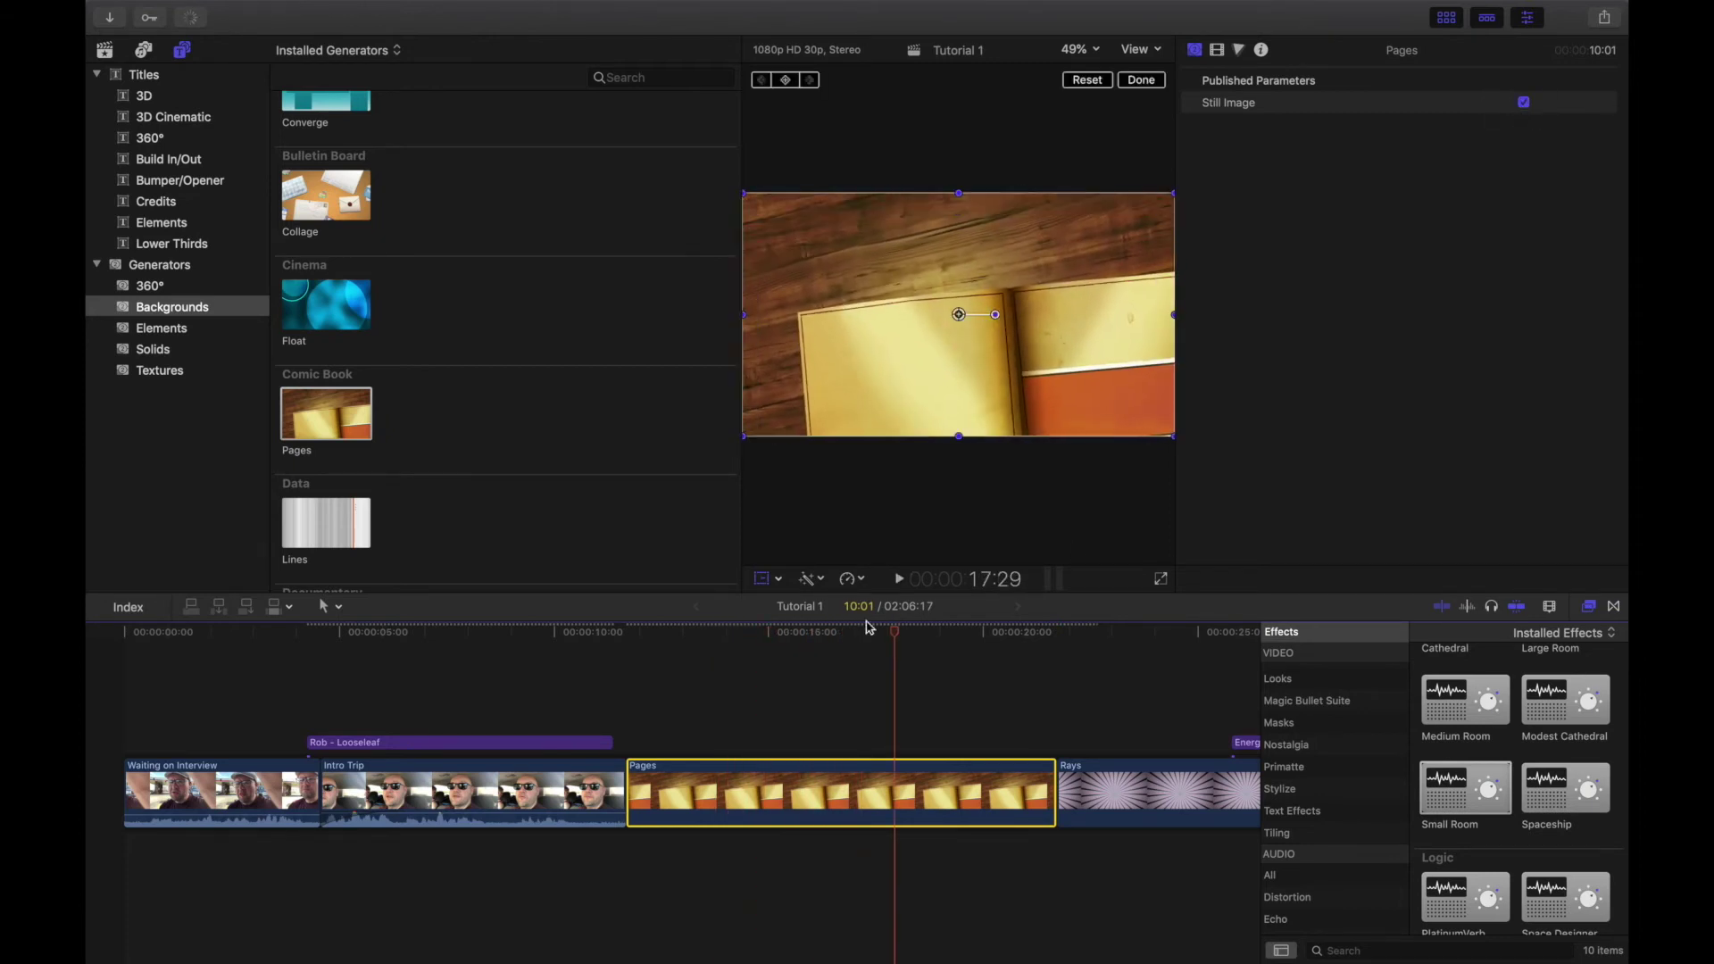
left_click(663, 646)
key("space")
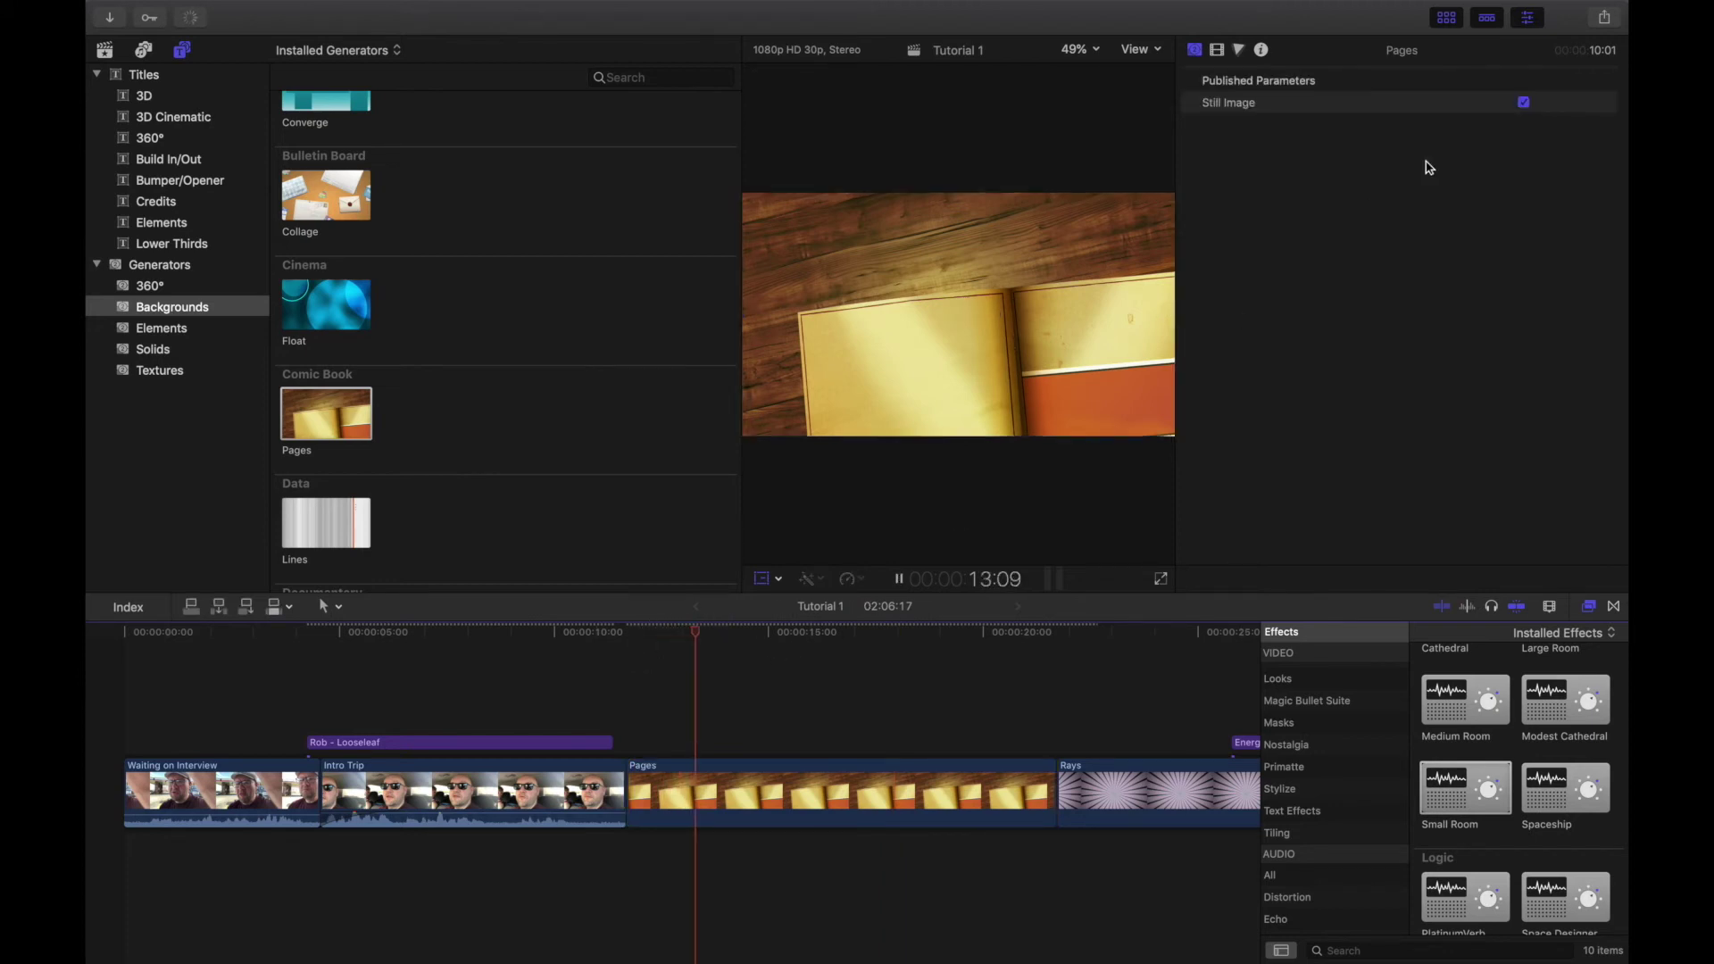
key("space")
left_click(1526, 105)
key("space")
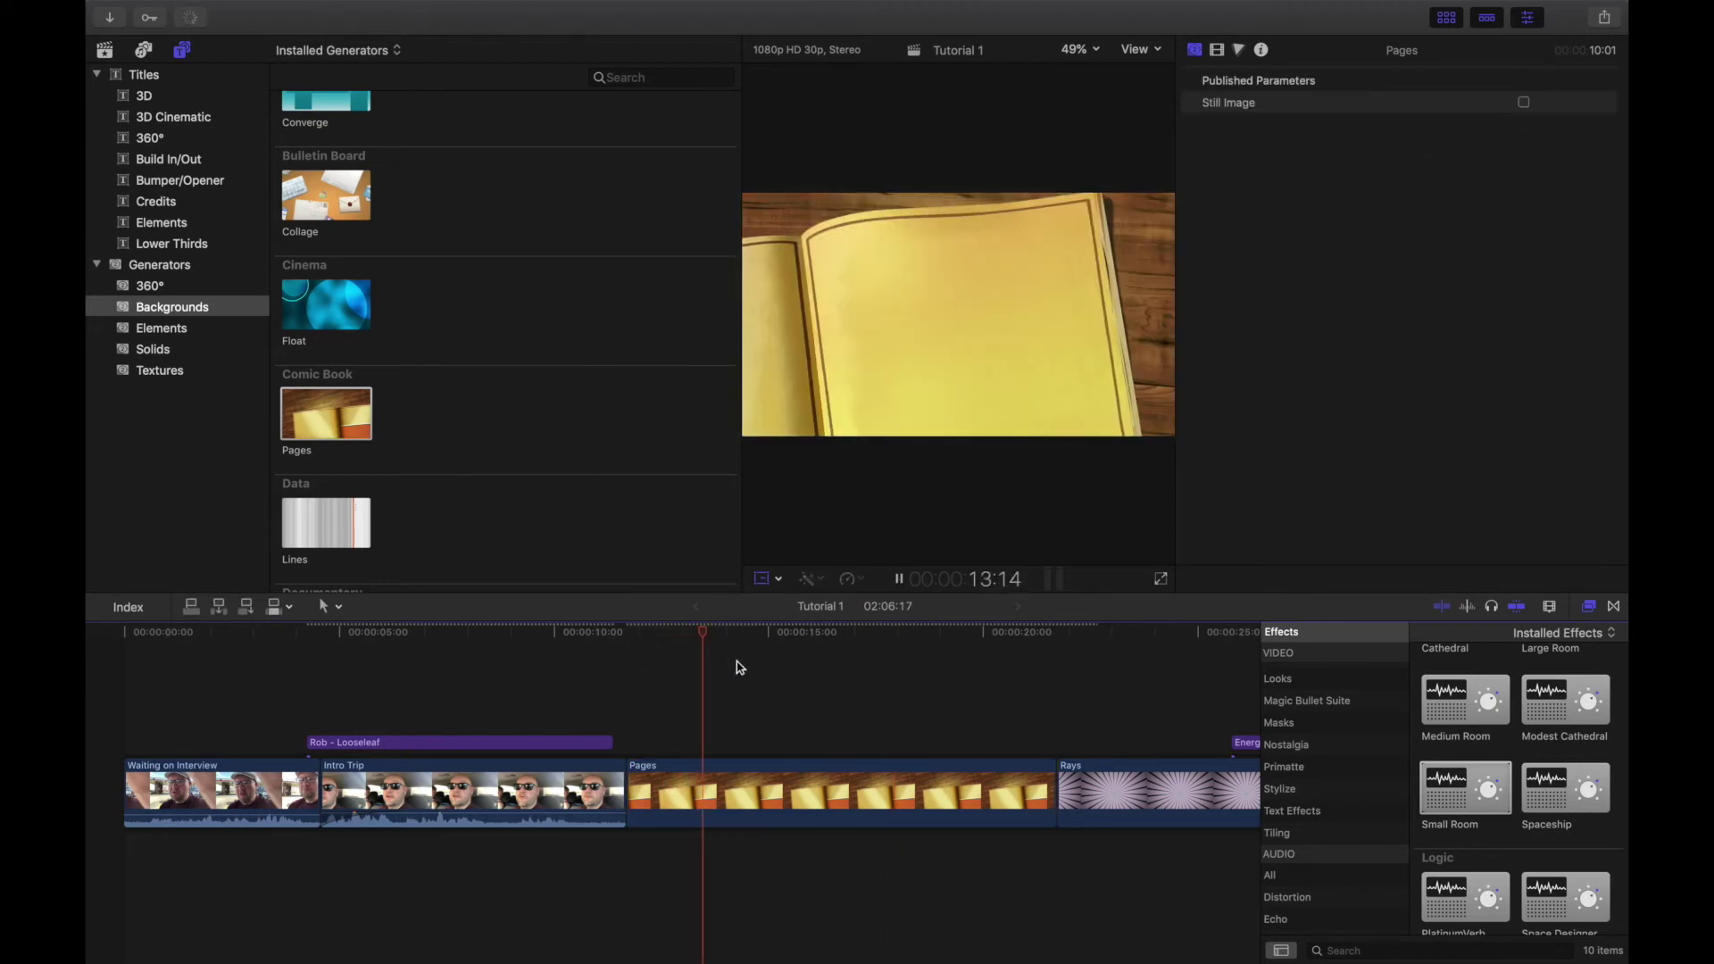
key("space")
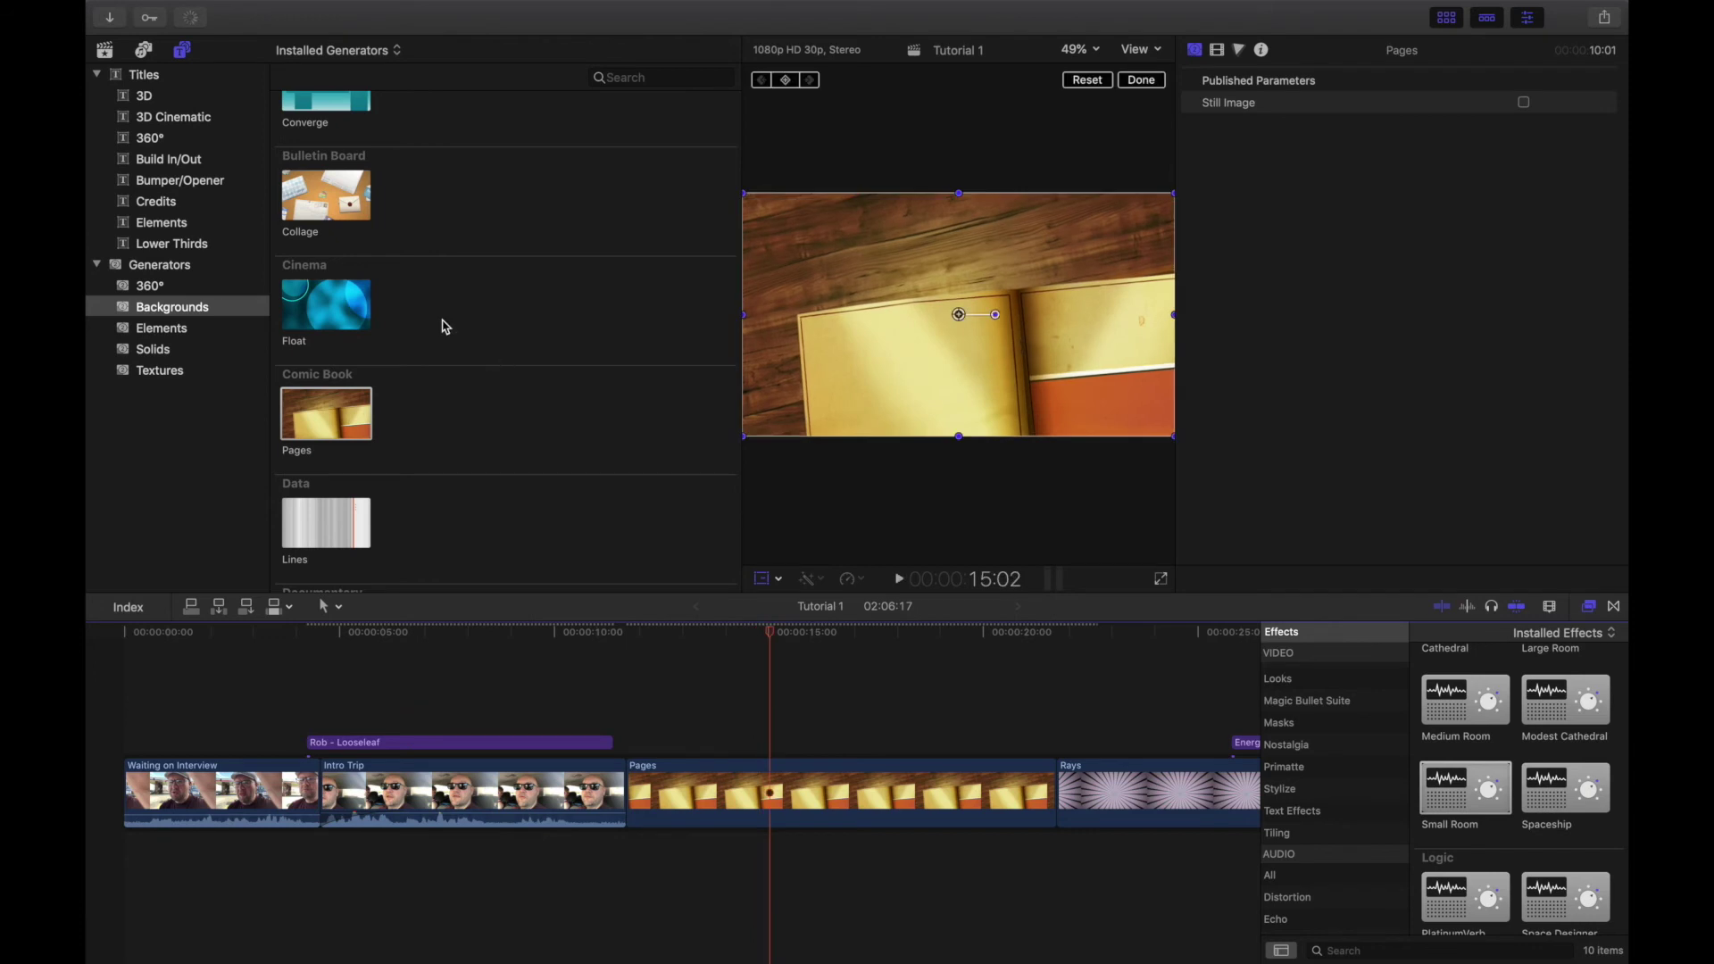
scroll(440, 322, "up", 5)
Insert a Float background before Pages, set Shape to Triangles and Color to Gold, and play it.
left_click_drag(343, 524, 624, 794)
left_click(1545, 130)
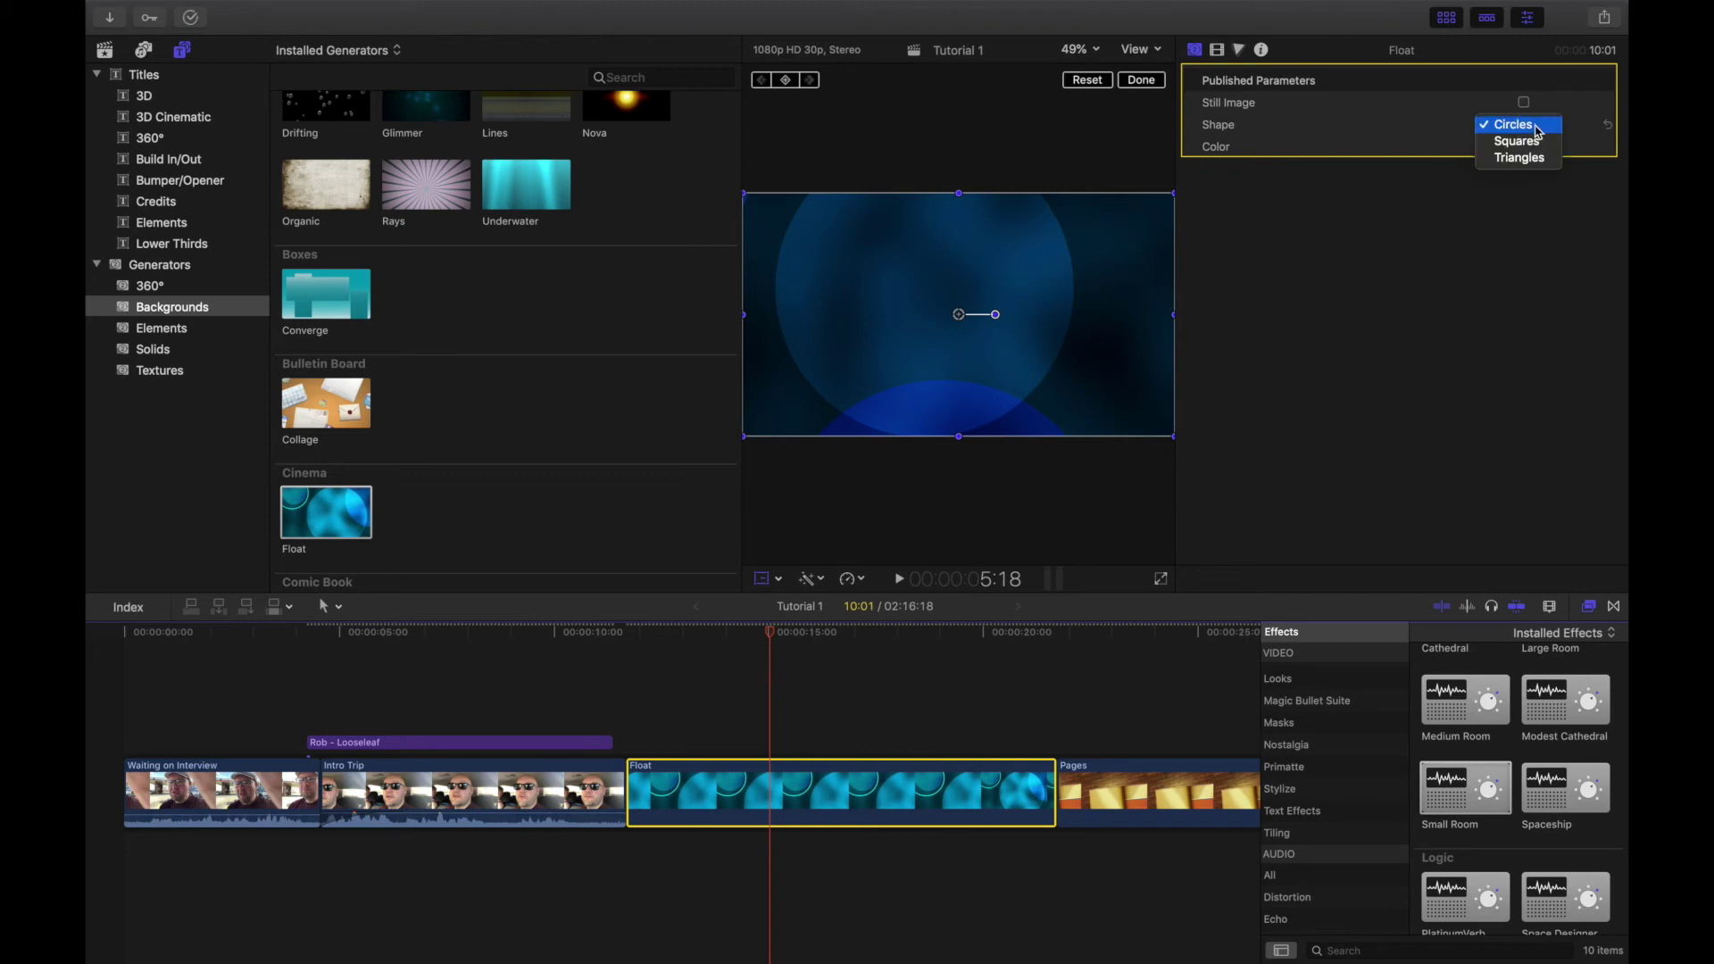
left_click(1548, 142)
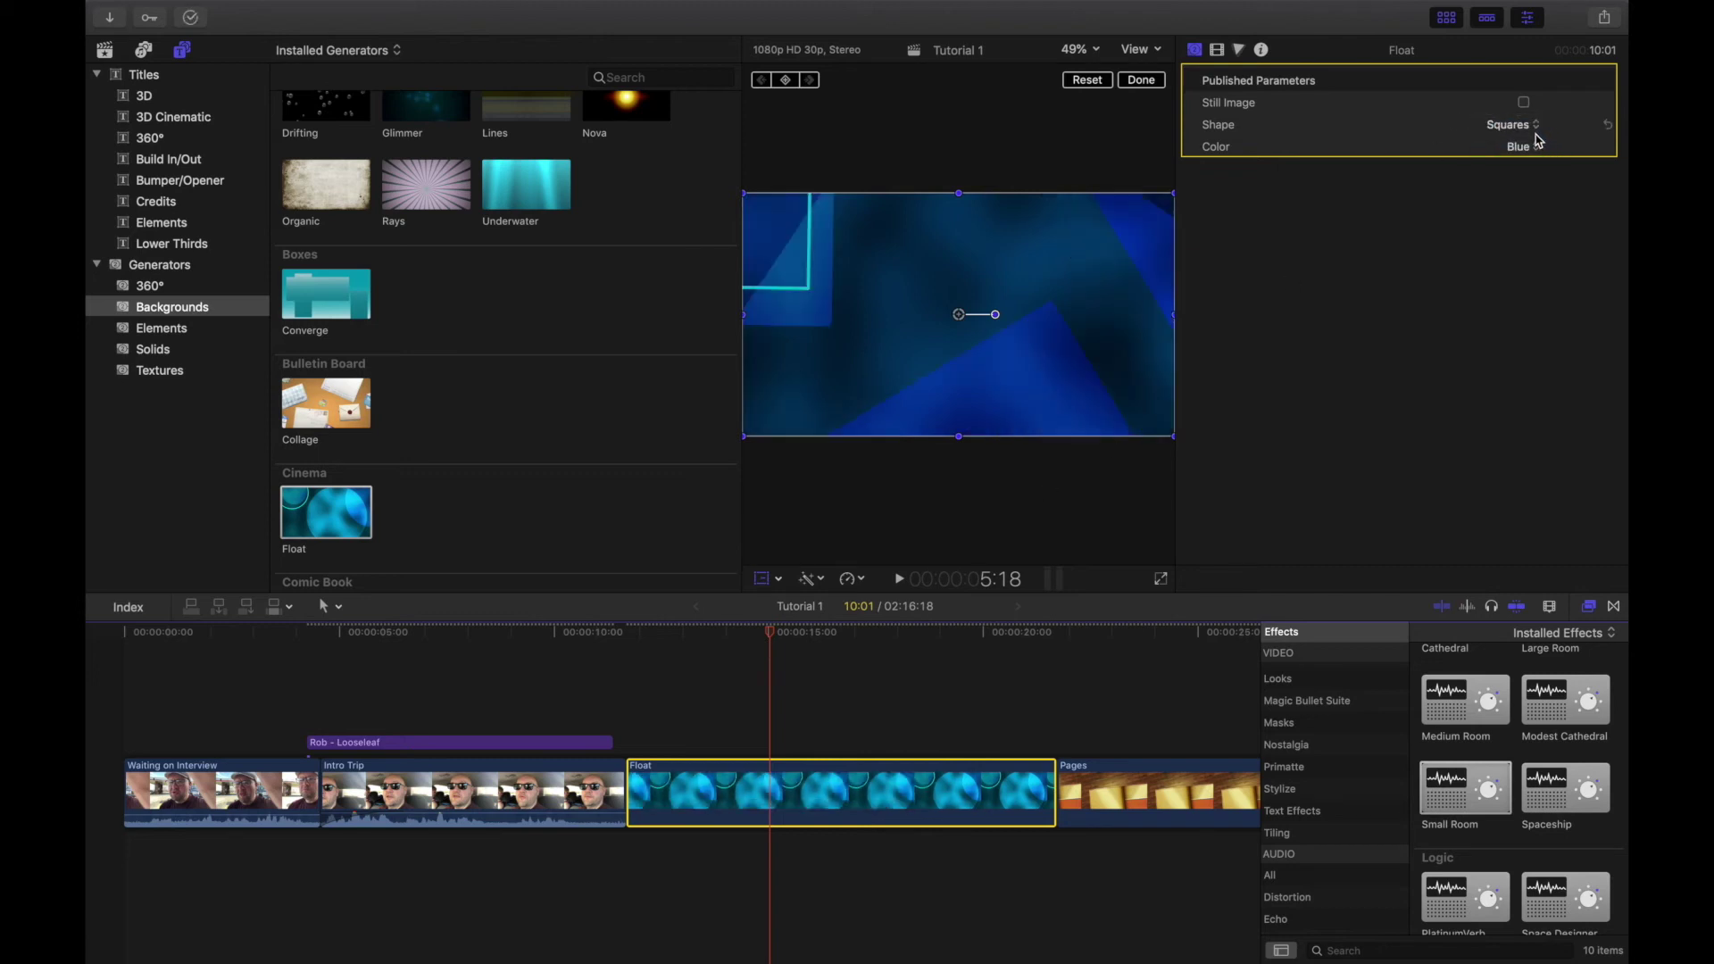
left_click(1535, 126)
left_click(1537, 145)
left_click(1538, 153)
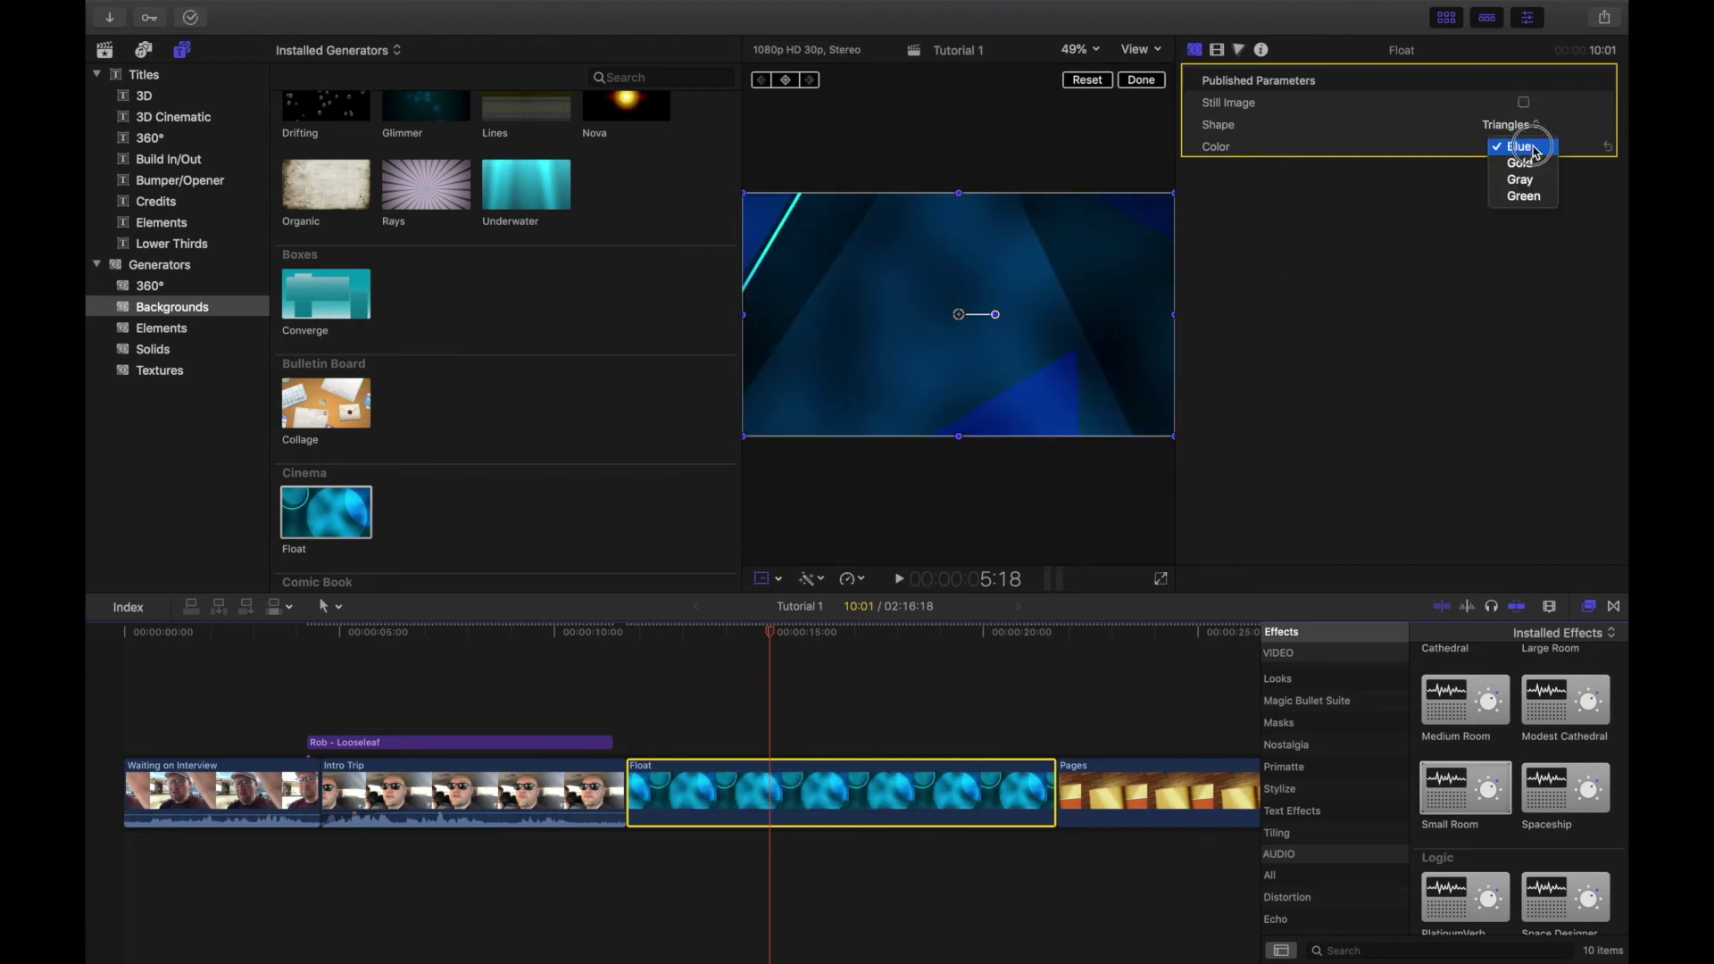
left_click(1539, 161)
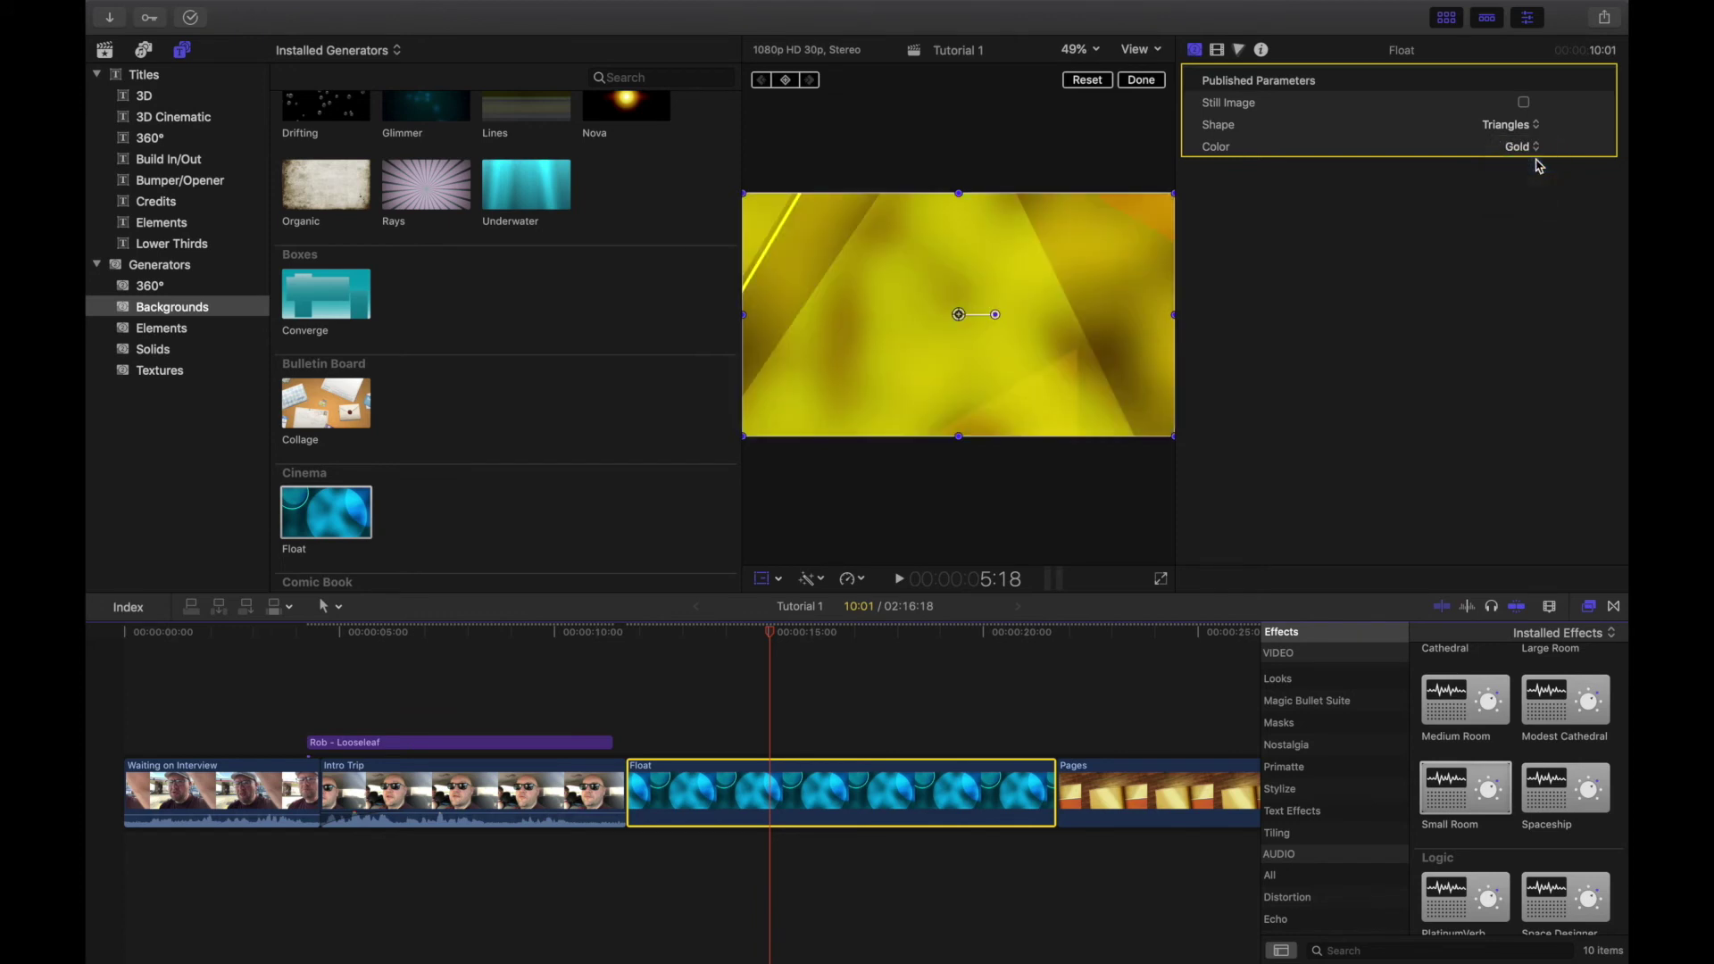
left_click(652, 634)
key("space")
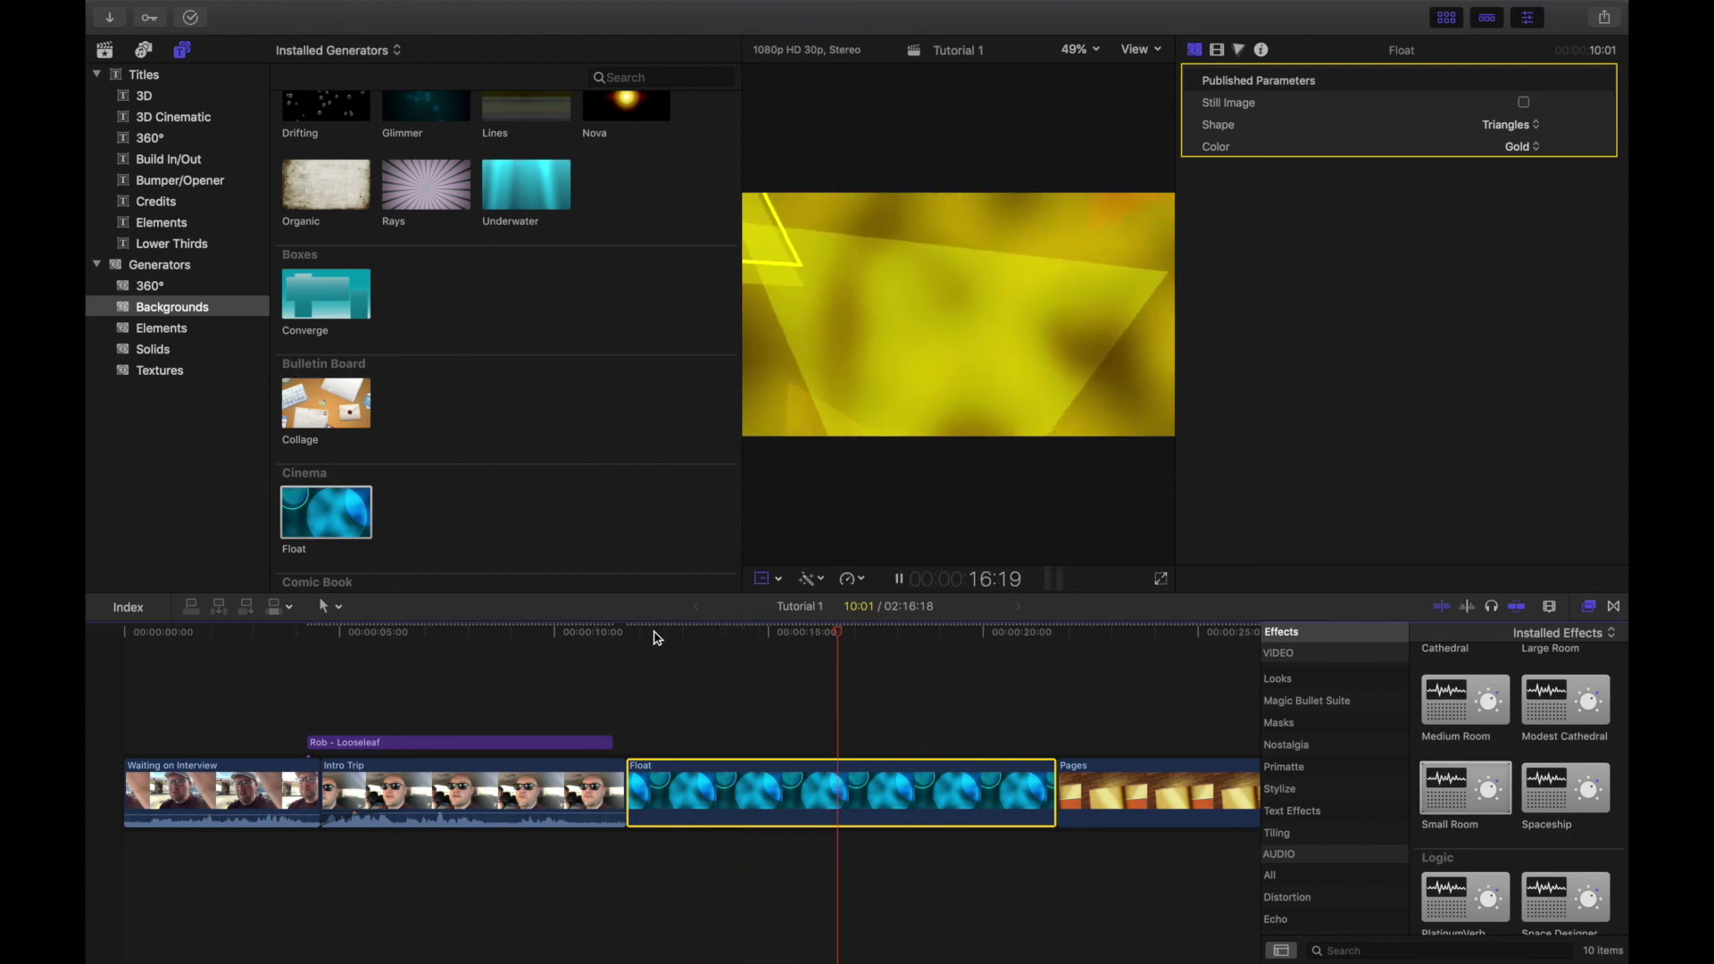
key("space")
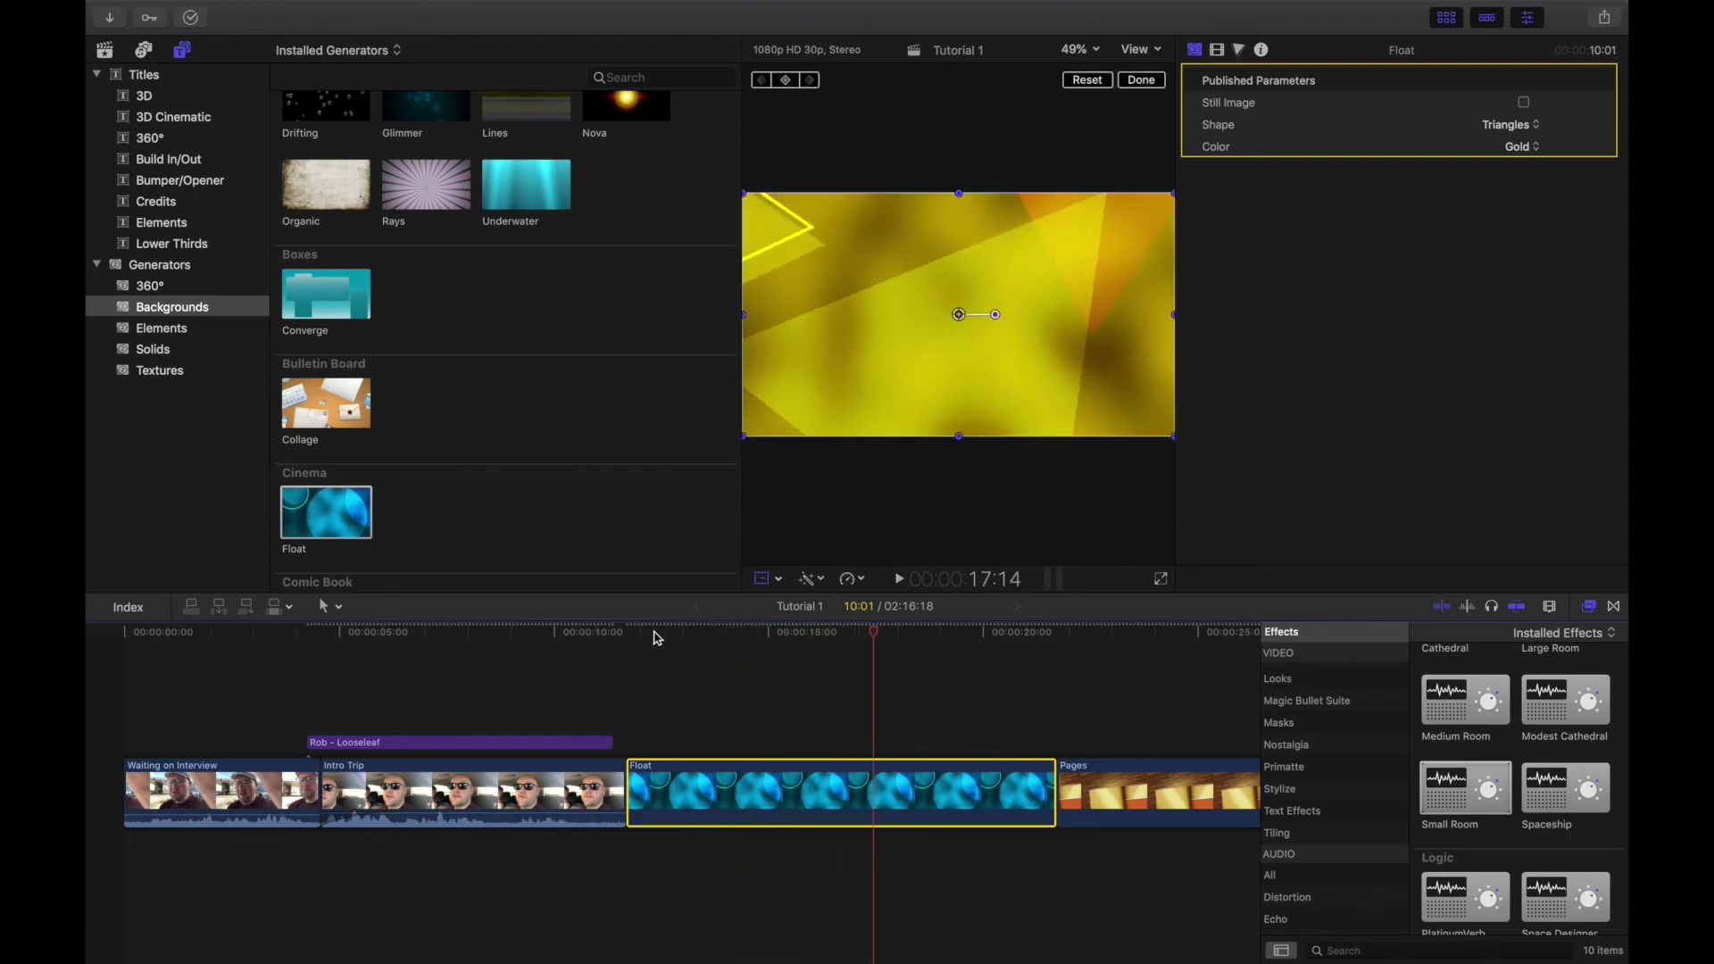